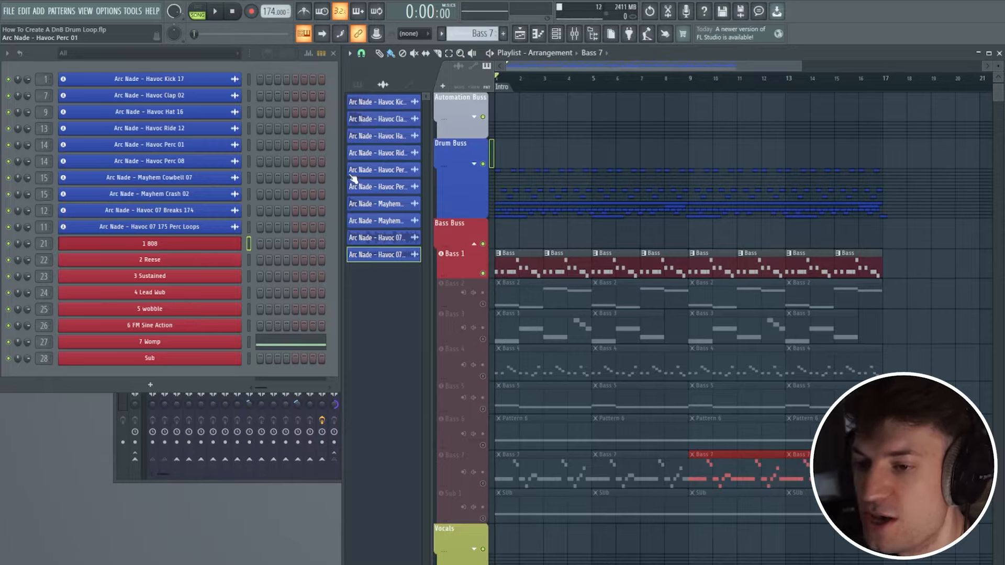
# - Open the 1 808 Serum patch and review oscillator A's wavetable, its coarse pitch modulation, LFO 1 and LFO 2
pyautogui.click(235, 249)
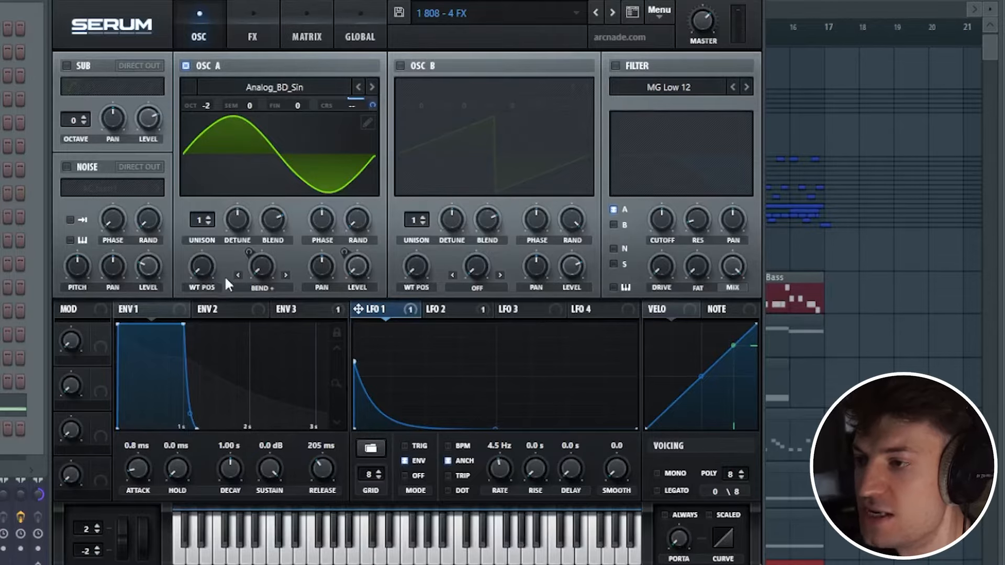
pyautogui.click(292, 90)
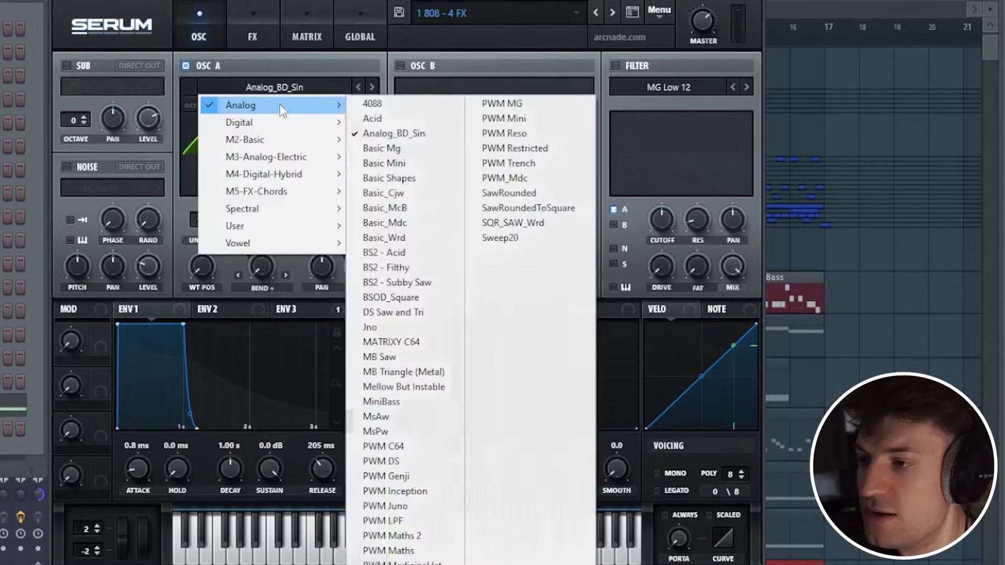
pyautogui.click(274, 90)
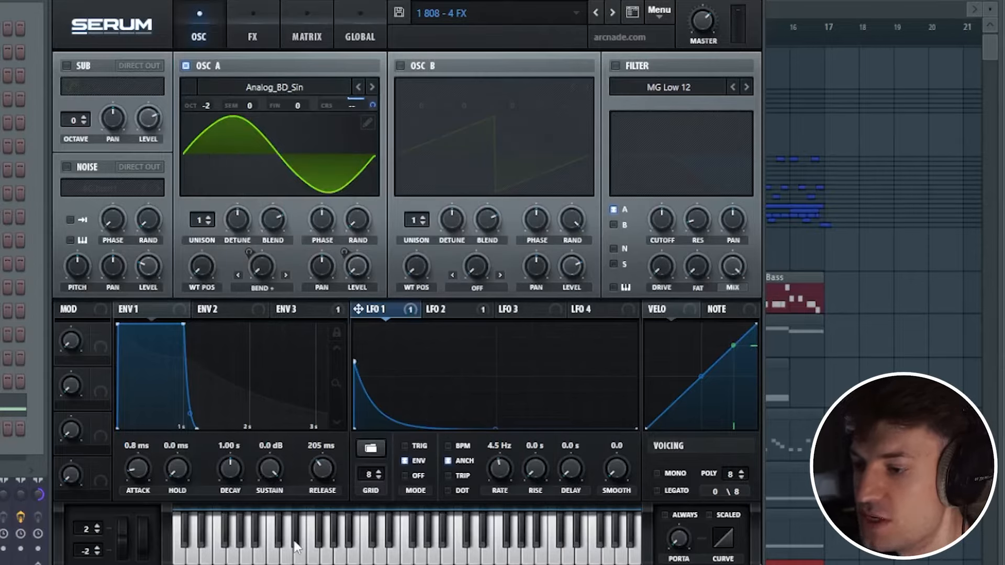
pyautogui.click(427, 307)
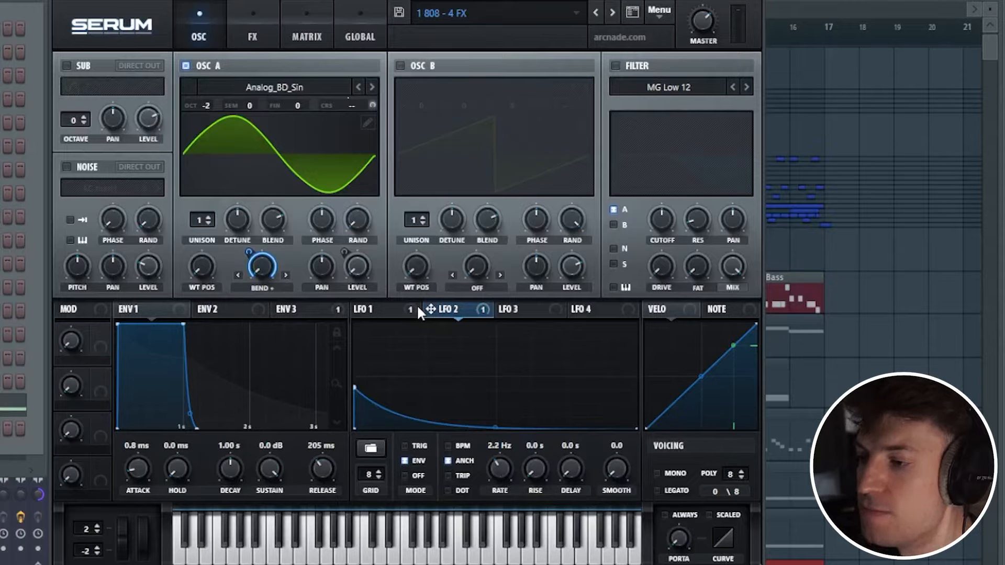
pyautogui.click(375, 308)
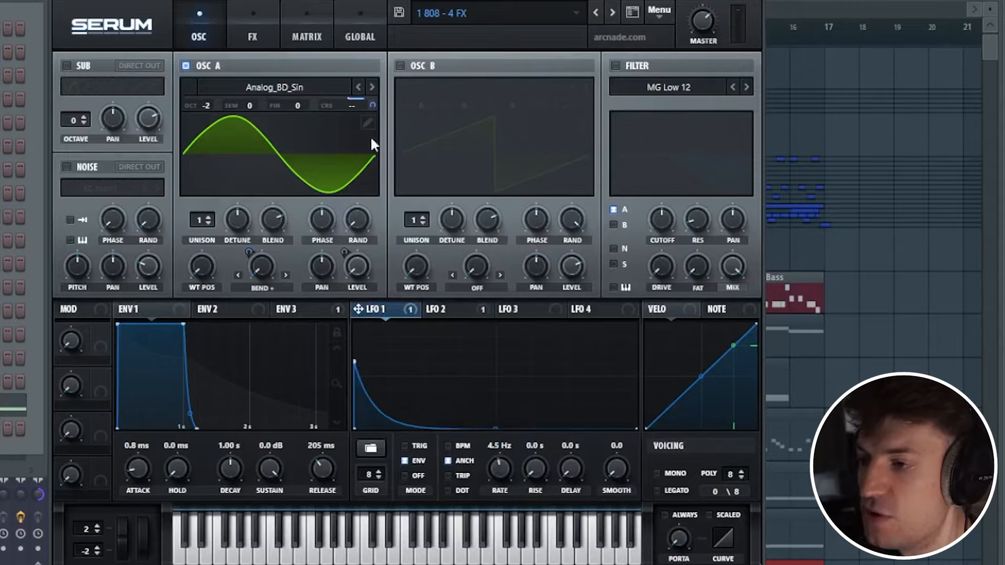
pyautogui.moveTo(360, 102); pyautogui.dragTo(360, 102)
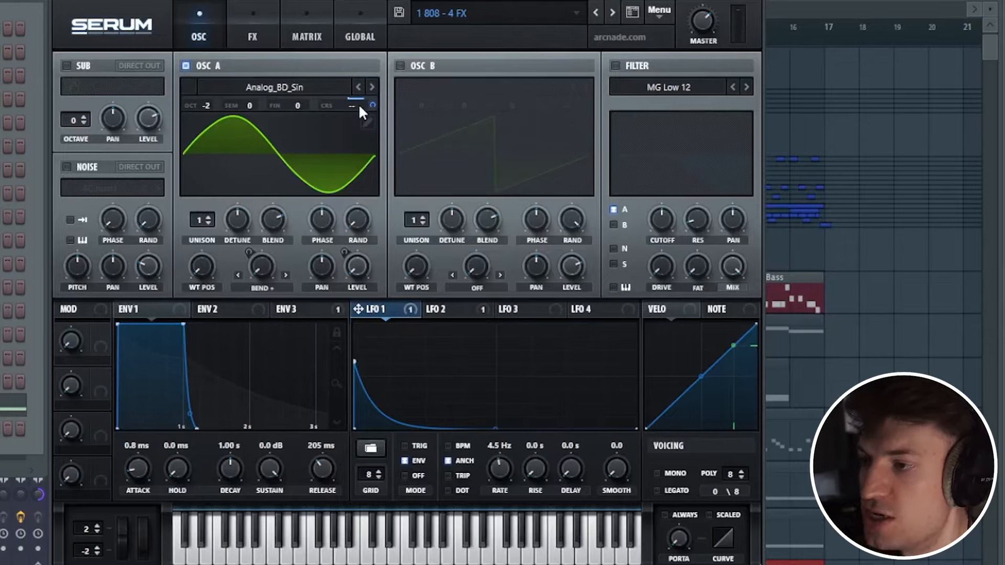
pyautogui.moveTo(371, 106)
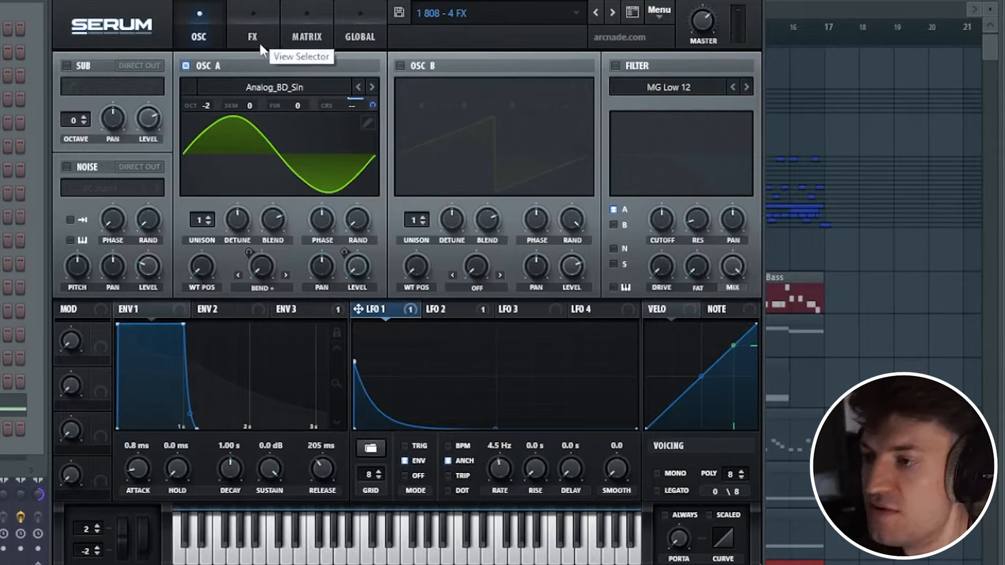
# - Enable the EQ, Diode 1 distortion and compressor in the 808 patch's effects rack
pyautogui.click(250, 15)
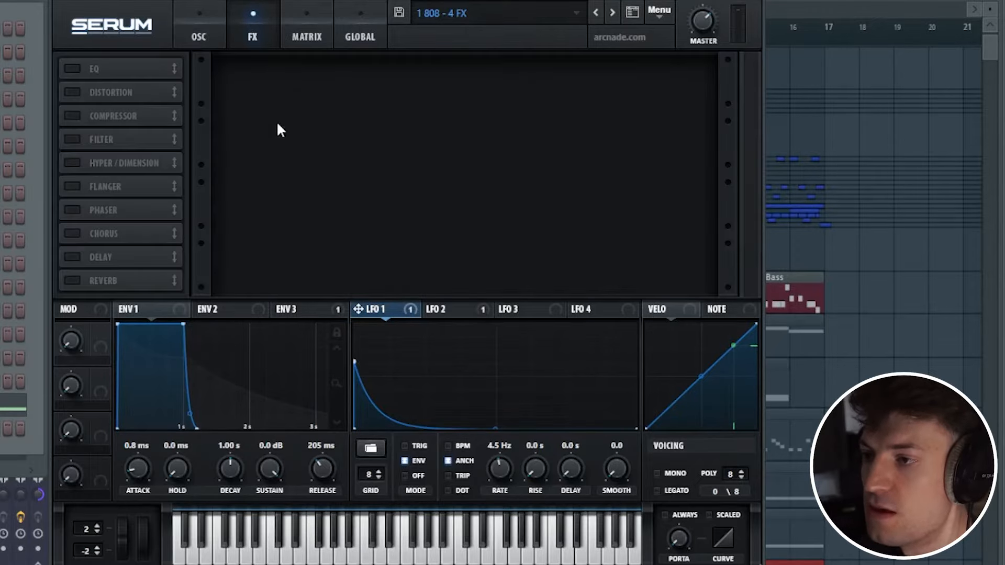
pyautogui.click(73, 70)
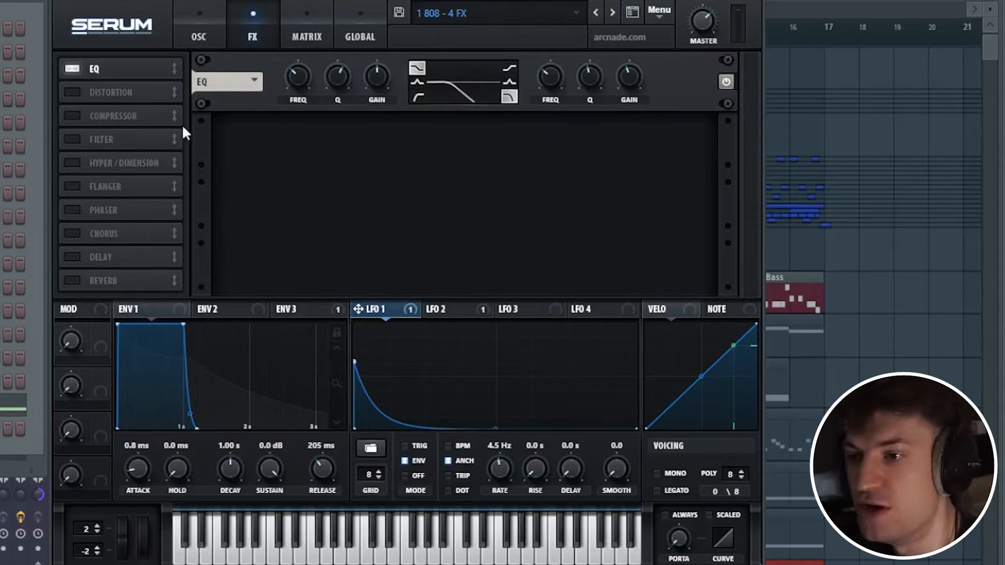
pyautogui.click(71, 93)
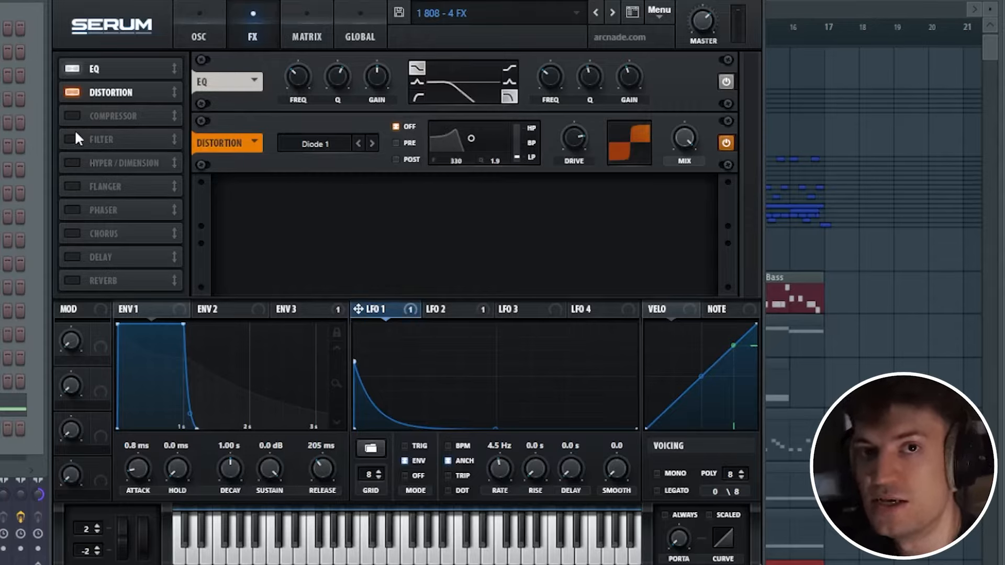
pyautogui.click(76, 117)
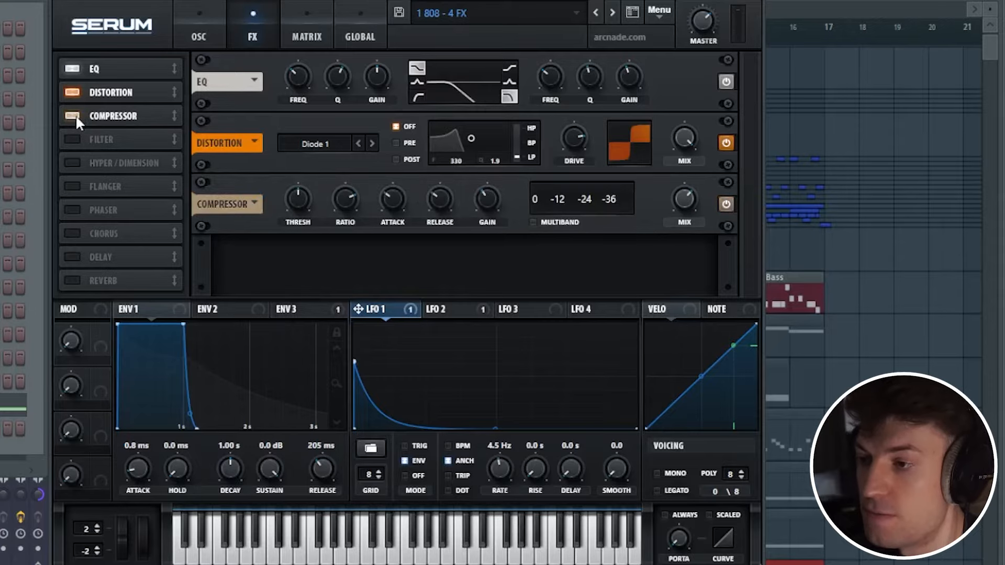
# - Compare the 808 with the compressor bypassed and re-enabled, and with its multiband mode on and off
pyautogui.click(75, 115)
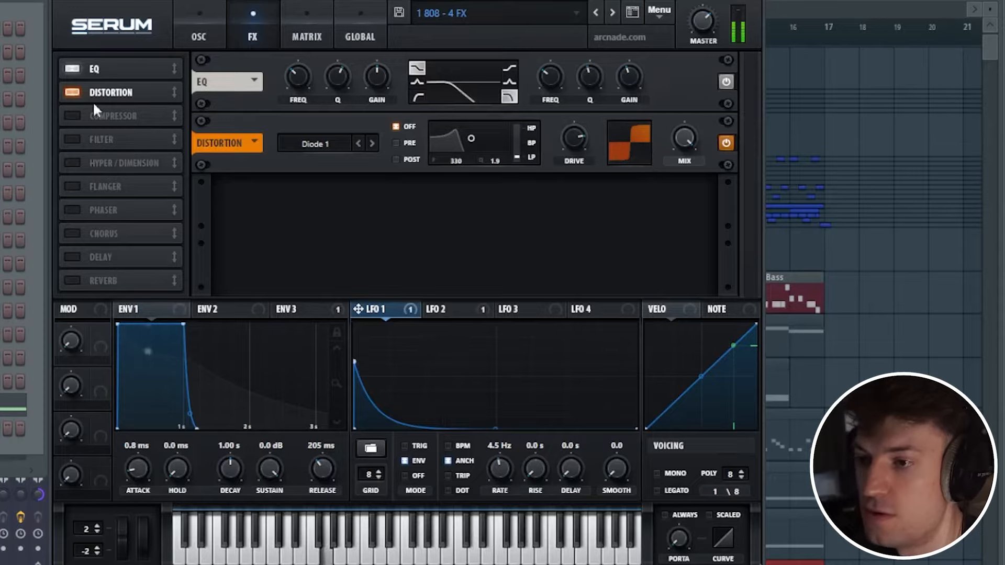
pyautogui.click(73, 115)
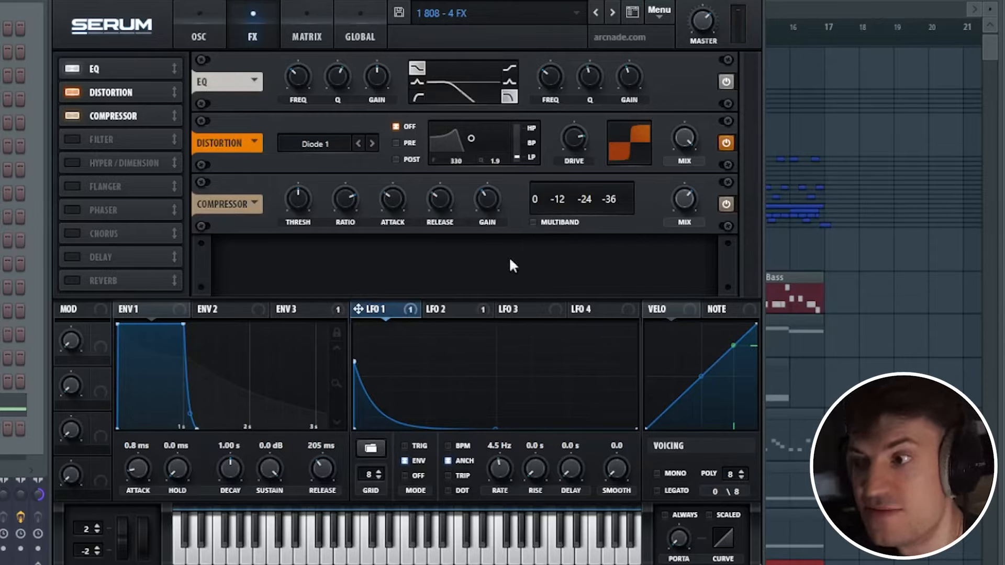
pyautogui.click(534, 223)
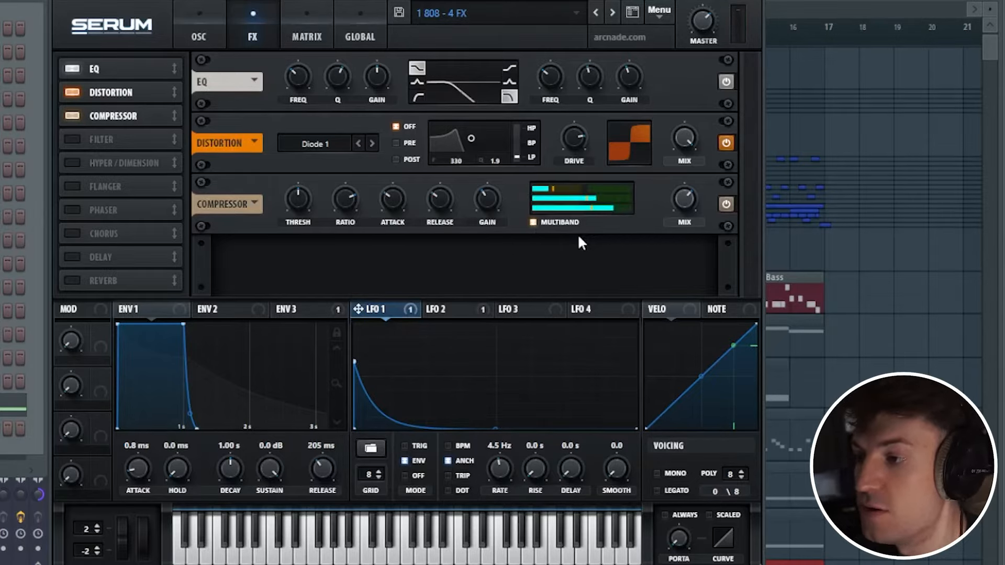
pyautogui.click(533, 222)
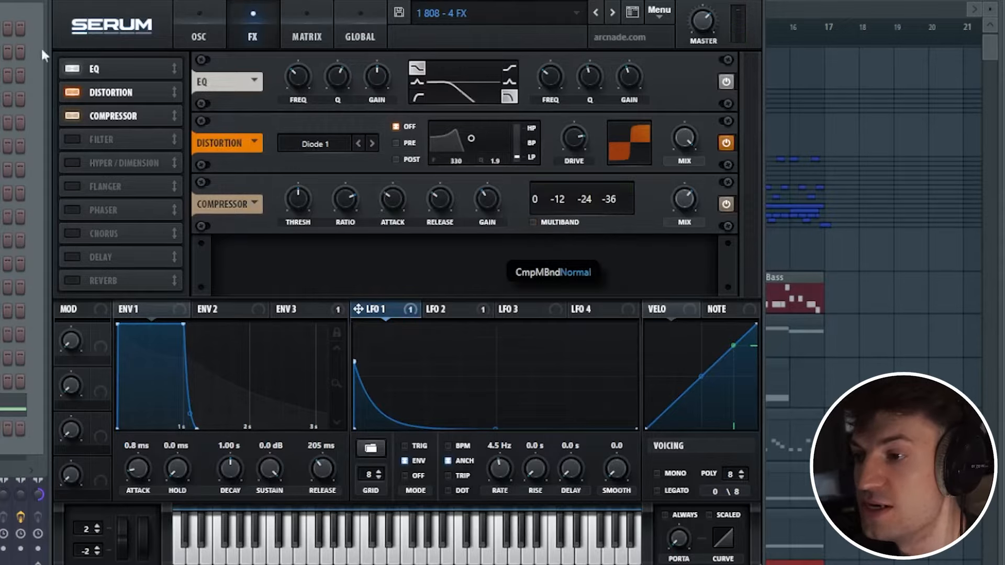
# - Enable the MG Low 24 filter effect on the 808 and sweep its cutoff down
pyautogui.click(73, 138)
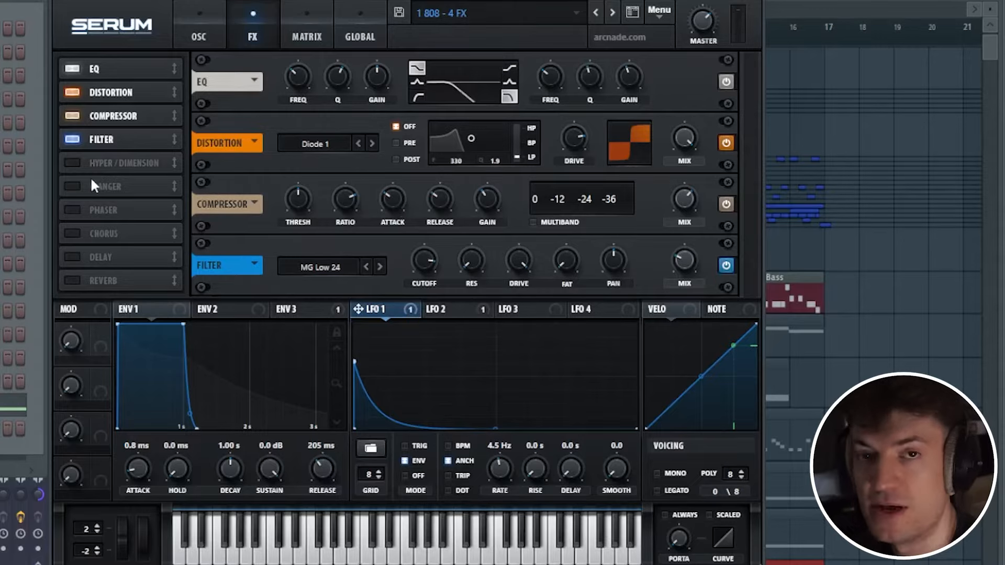
pyautogui.moveTo(429, 268); pyautogui.dragTo(421, 282)
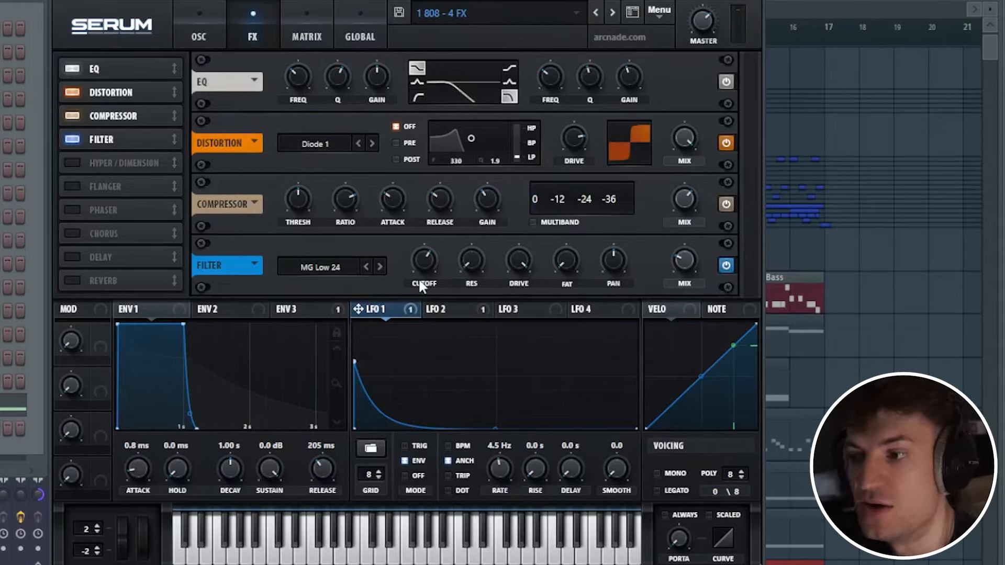
pyautogui.moveTo(423, 262)
pyautogui.mouseDown()
pyautogui.moveTo(419, 297)
pyautogui.moveTo(435, 261)
pyautogui.mouseUp()
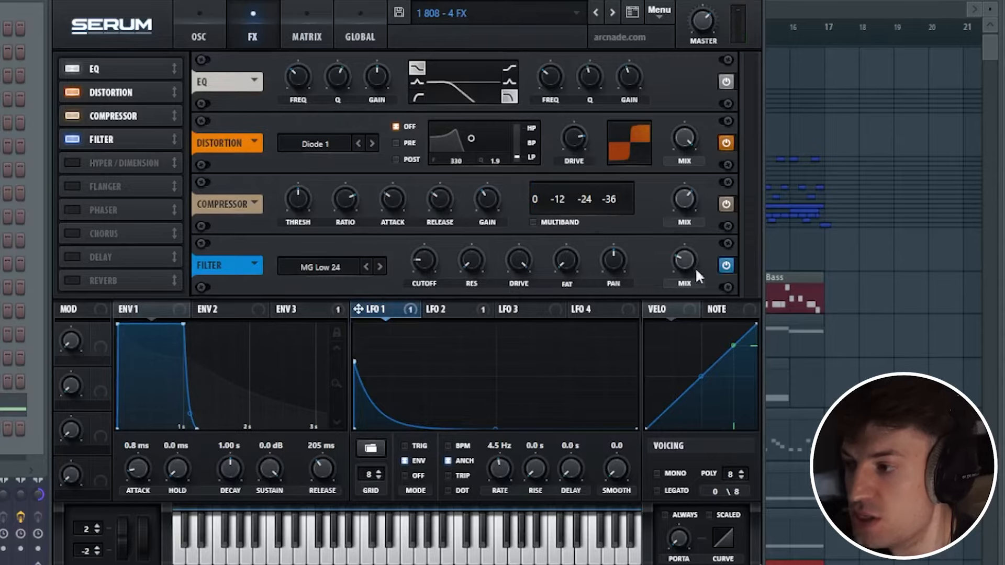
# - Adjust the 808 filter effect's mix and cutoff while auditioning notes
pyautogui.moveTo(695, 255); pyautogui.dragTo(717, 235)
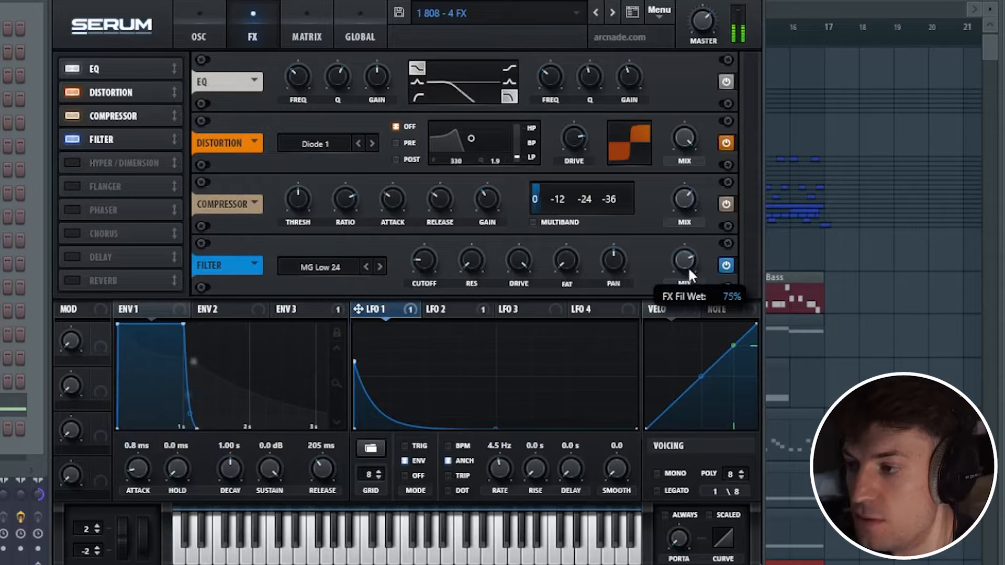
pyautogui.moveTo(688, 266); pyautogui.dragTo(711, 240)
pyautogui.moveTo(410, 259); pyautogui.dragTo(489, 222)
pyautogui.scroll(10, 443, 254)
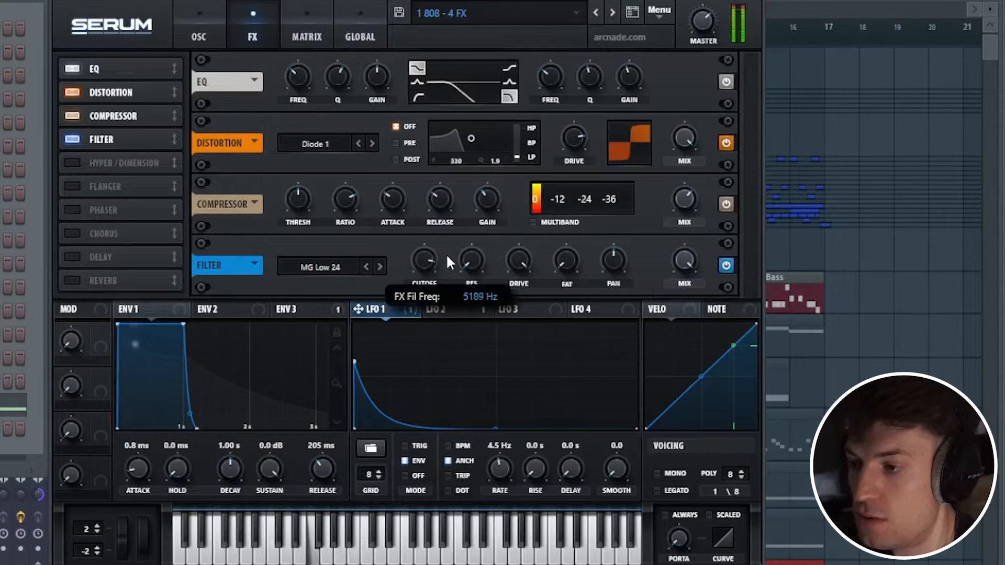
pyautogui.scroll(-8, 686, 260)
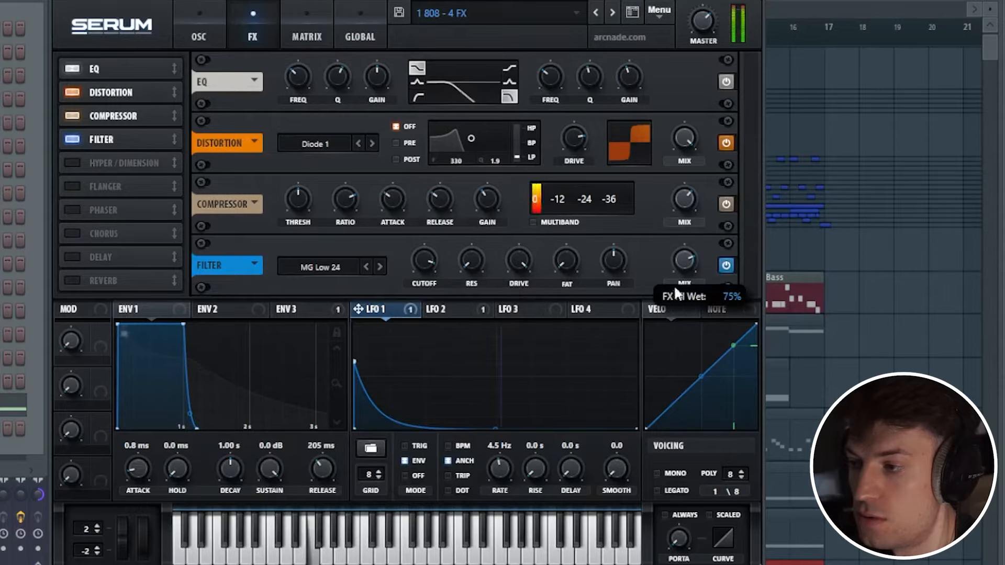
pyautogui.scroll(-4, 688, 262)
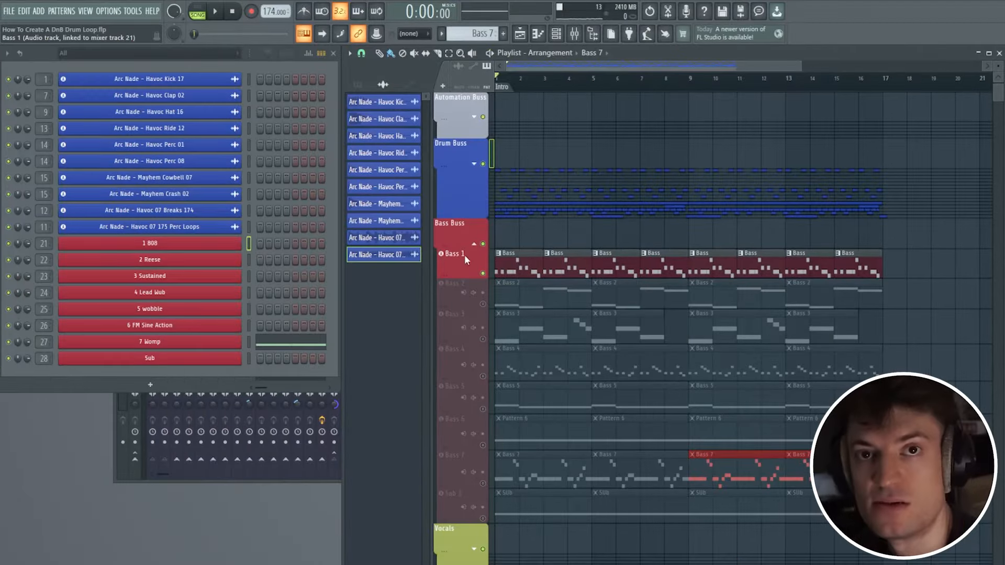
# - Play the Bass 1 part with the drums, stop playback and solo the Bass 2 track in the playlist
pyautogui.press('space')
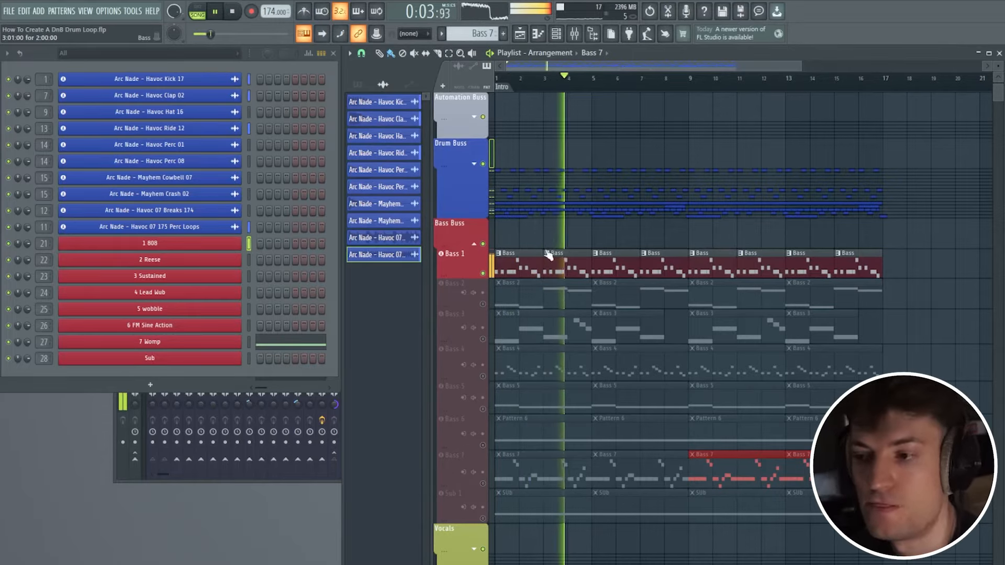
pyautogui.press('space')
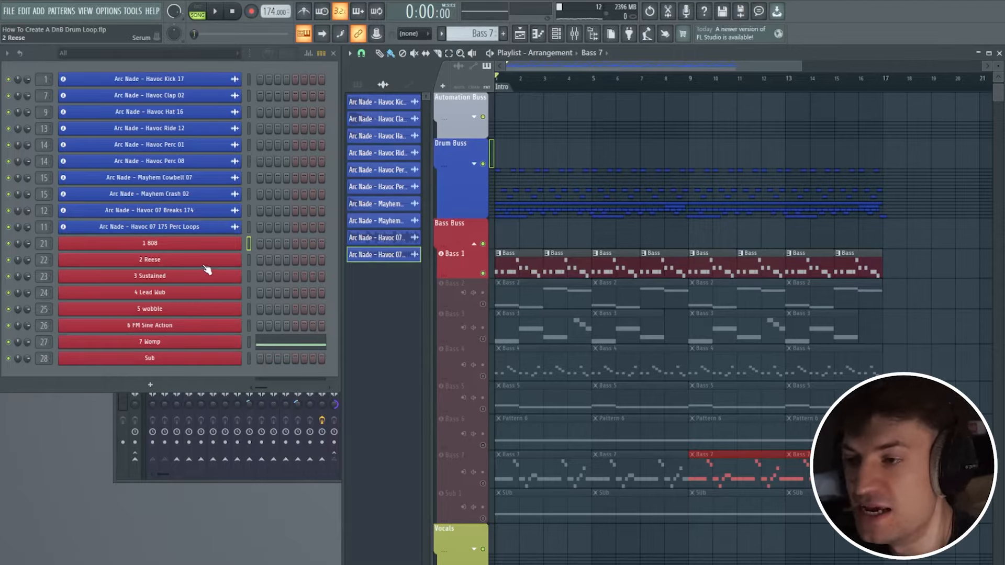
pyautogui.rightClick(483, 304)
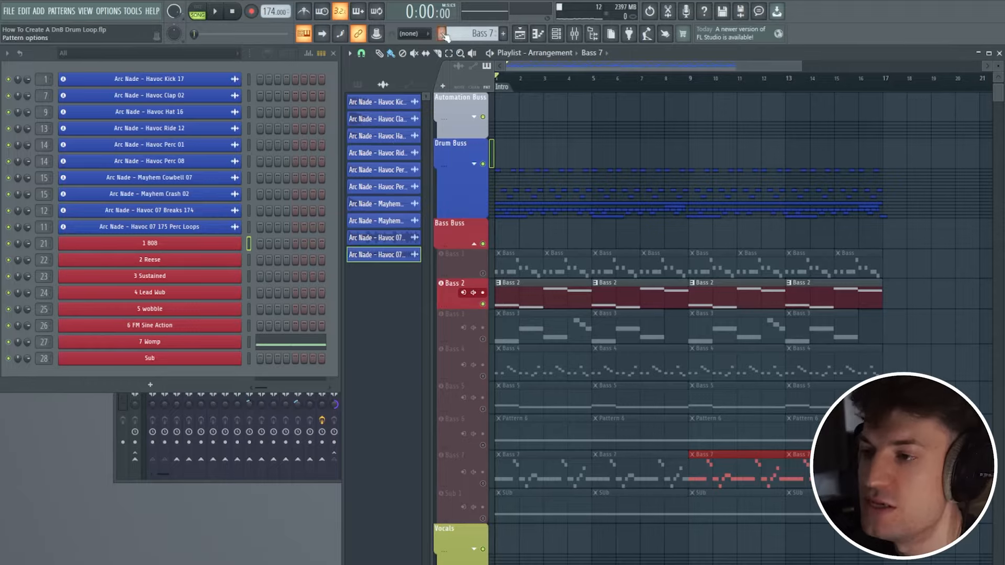
pyautogui.moveTo(801, 65); pyautogui.dragTo(777, 145)
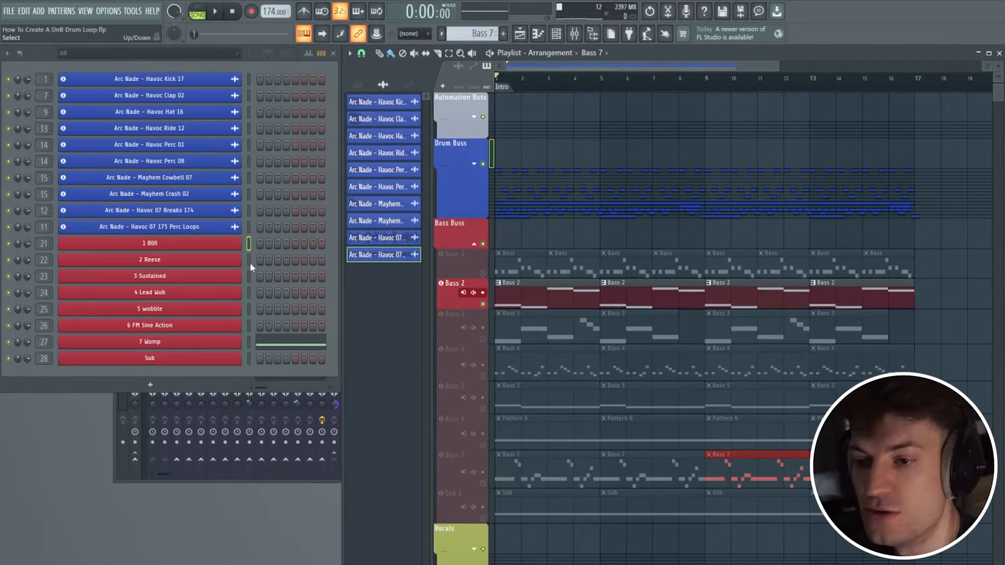
# - Open the 2 Reese Serum patch and review oscillator A's wavetable choices, coarse pitch modulation and LFO 2
pyautogui.click(224, 260)
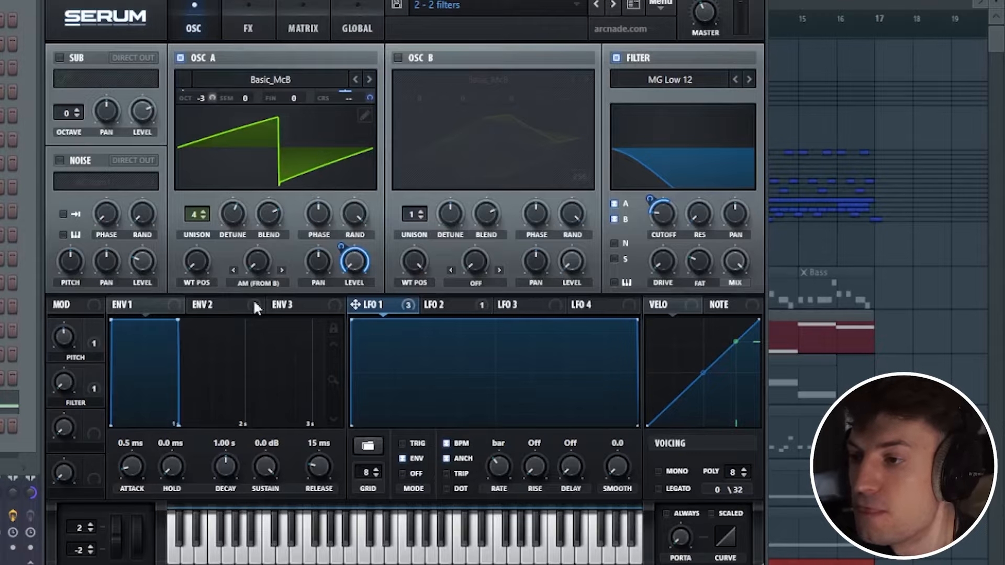
pyautogui.click(269, 82)
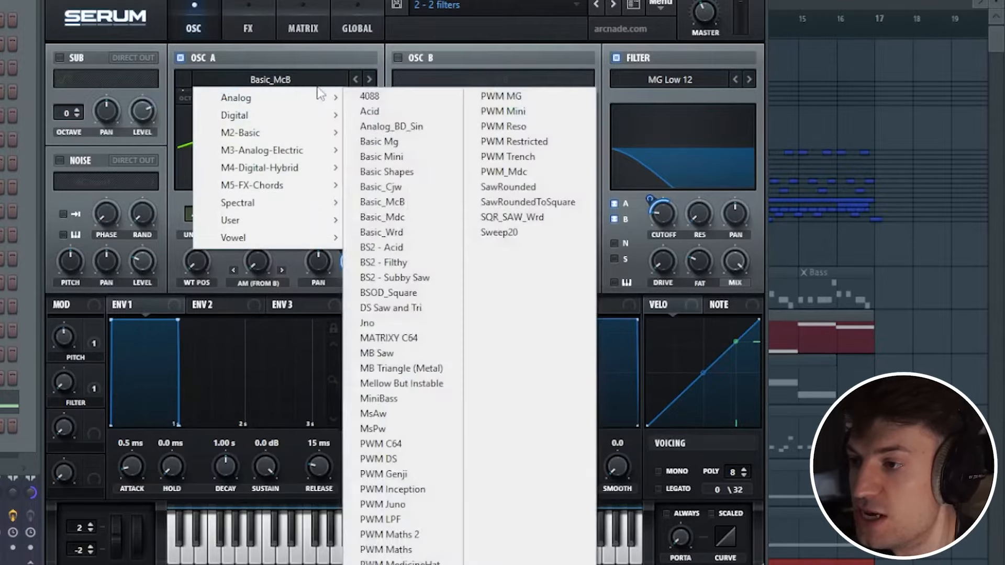
pyautogui.moveTo(281, 97)
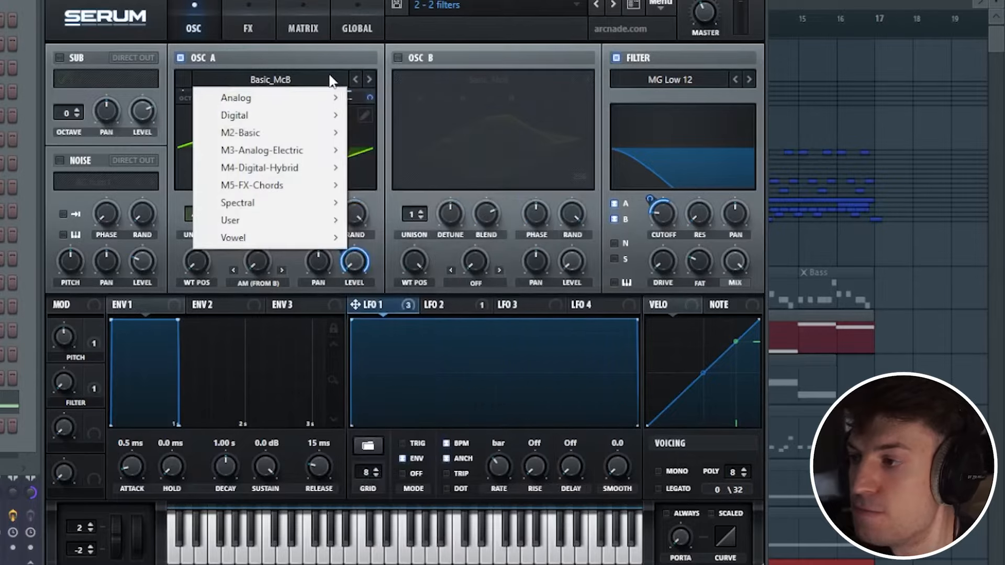
pyautogui.click(370, 1)
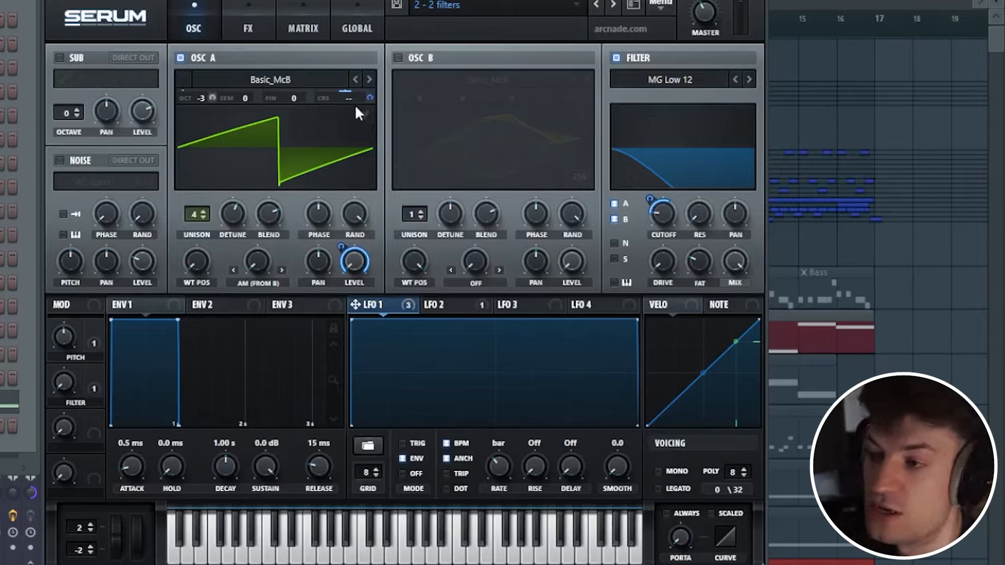
pyautogui.moveTo(370, 98); pyautogui.dragTo(370, 108)
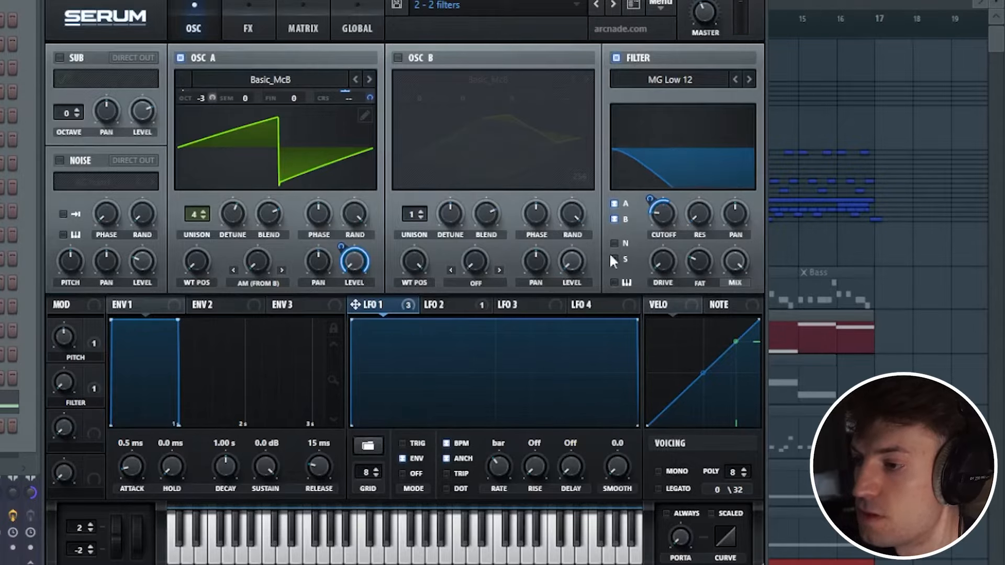
pyautogui.click(457, 306)
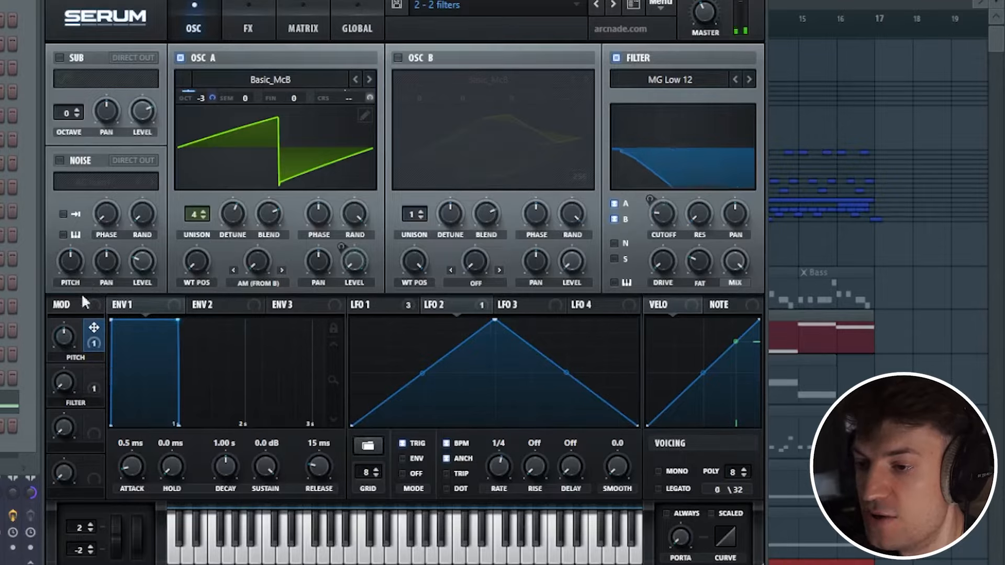
# - Enable the Diode 1 distortion and multiband compressor in the Reese patch's effects rack
pyautogui.click(255, 26)
pyautogui.click(65, 61)
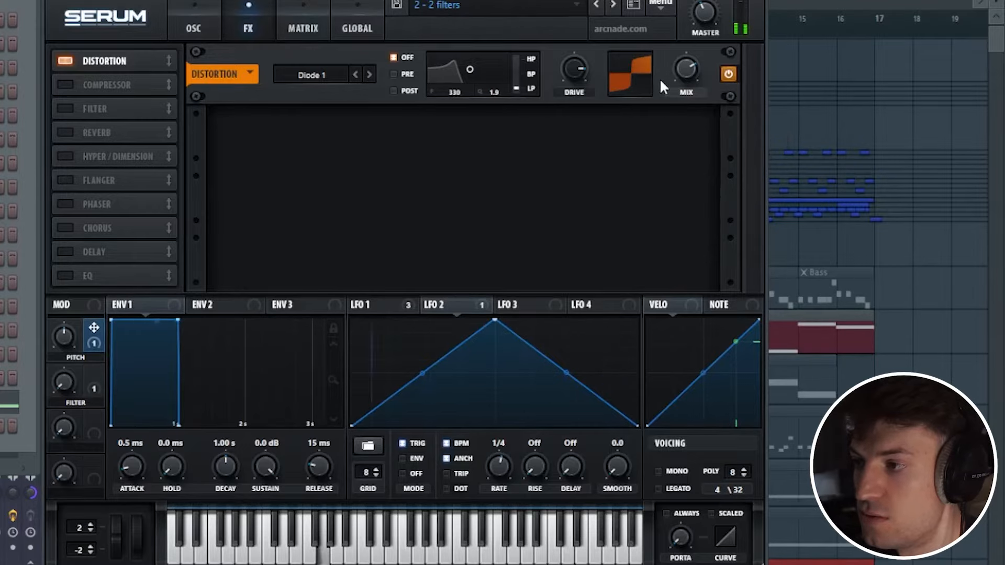
pyautogui.click(65, 86)
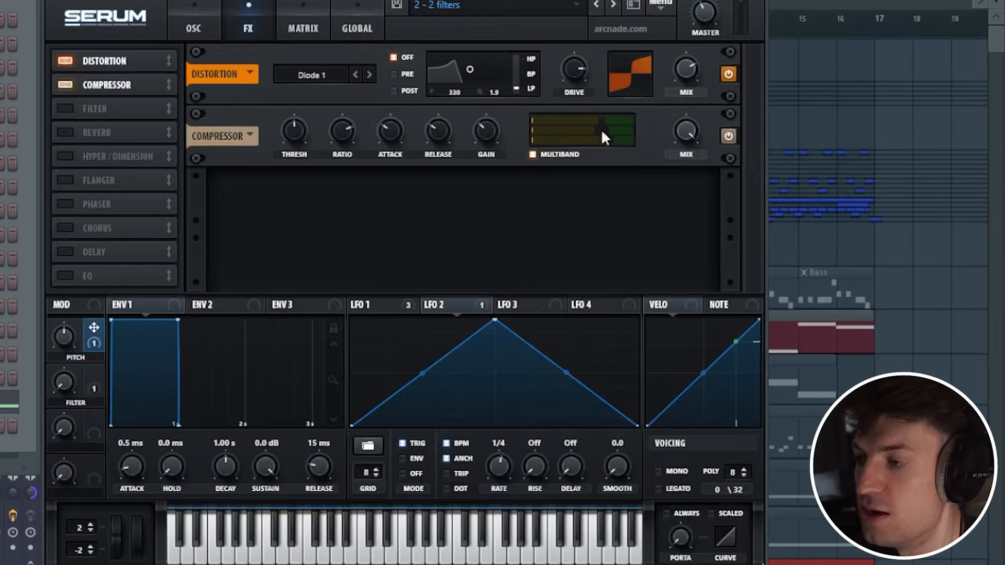
pyautogui.moveTo(602, 131)
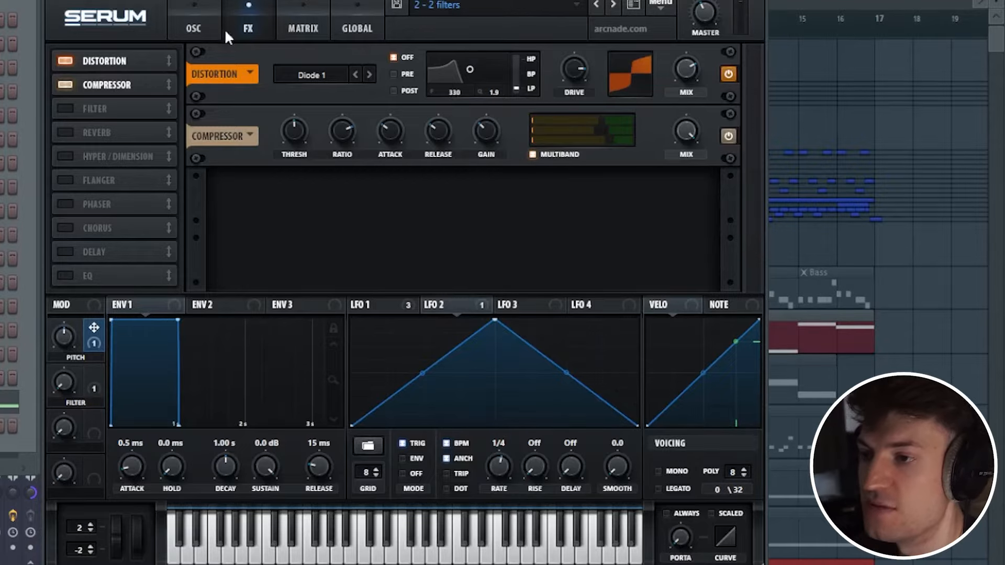
# - Return to the Reese patch's oscillator view and sweep its Pitch macro down and up while auditioning notes
pyautogui.click(194, 30)
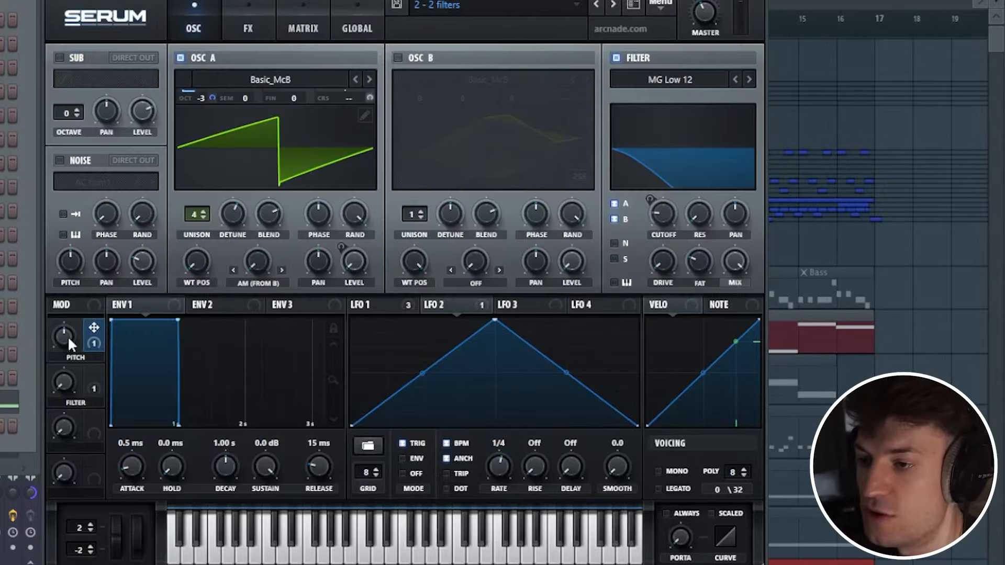
pyautogui.moveTo(68, 335); pyautogui.dragTo(46, 397)
pyautogui.moveTo(68, 338); pyautogui.dragTo(108, 240)
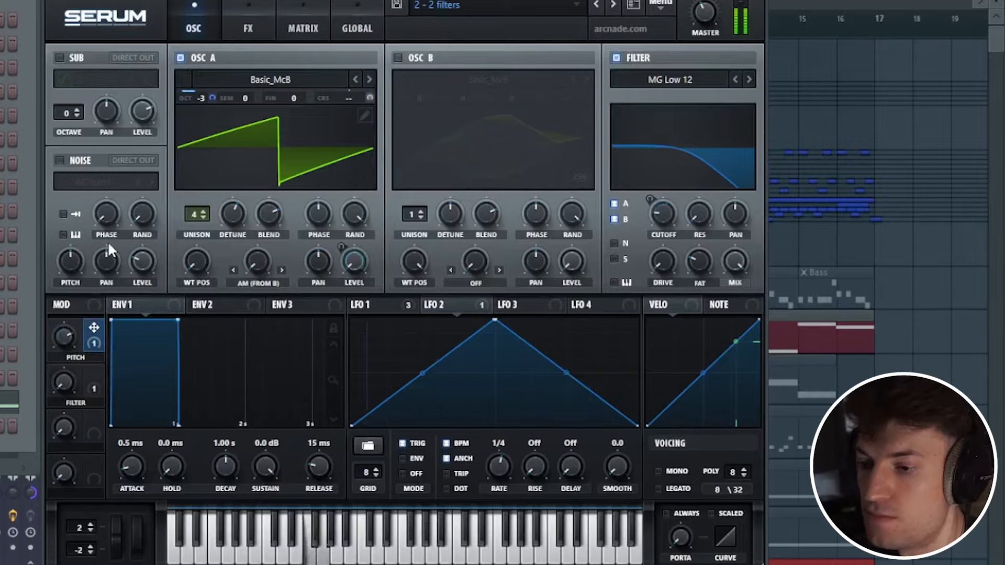
pyautogui.moveTo(67, 348); pyautogui.dragTo(55, 379)
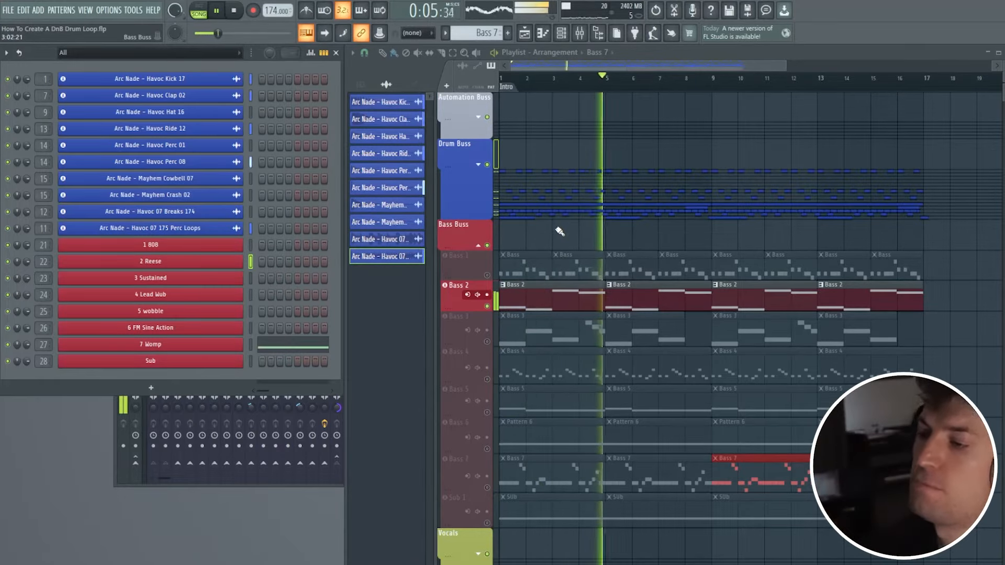
# - Replay the Bass 2 part with the drums from the start and delete its clip at bar 5
pyautogui.press('space')
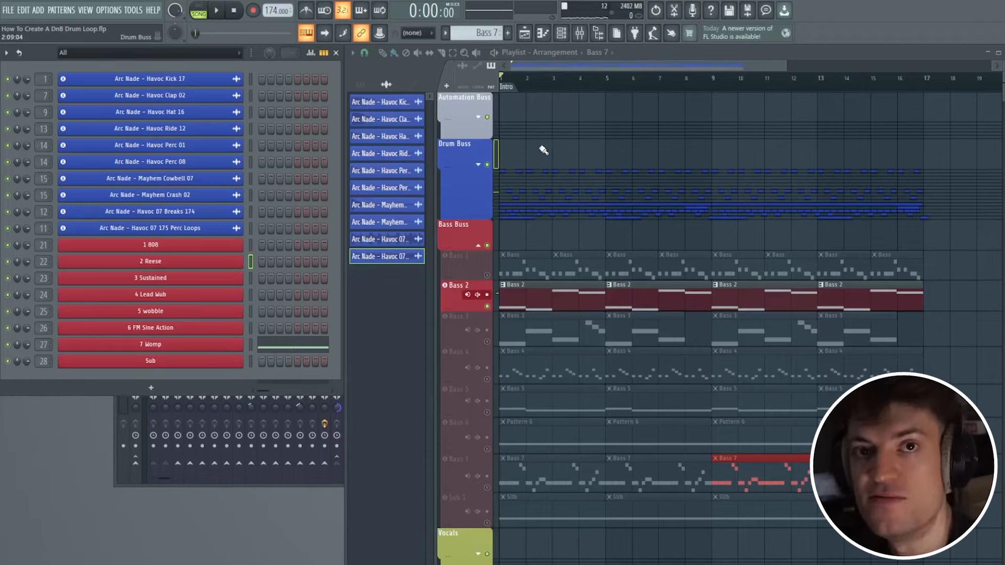
pyautogui.click(515, 90)
pyautogui.press('space')
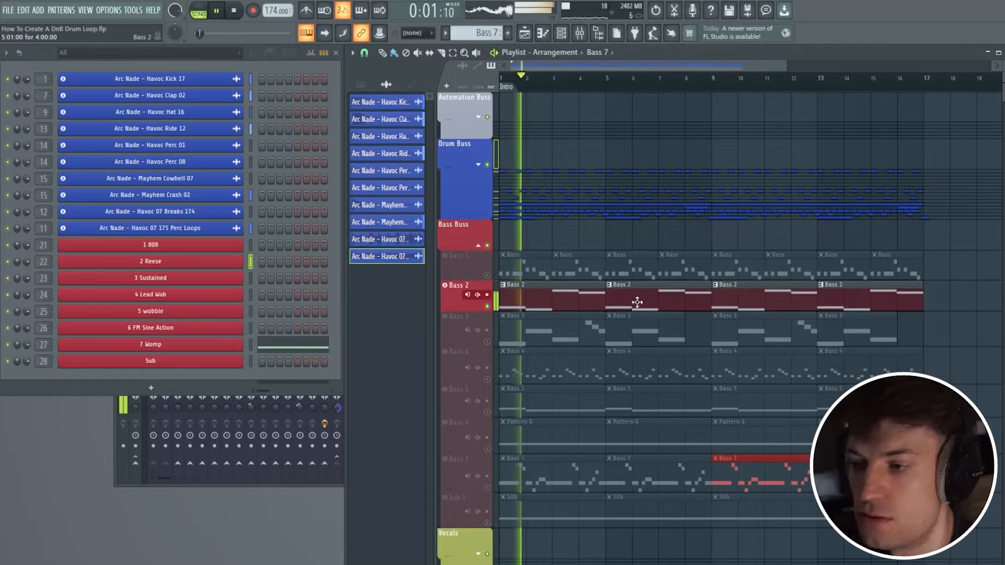
pyautogui.rightClick(657, 306)
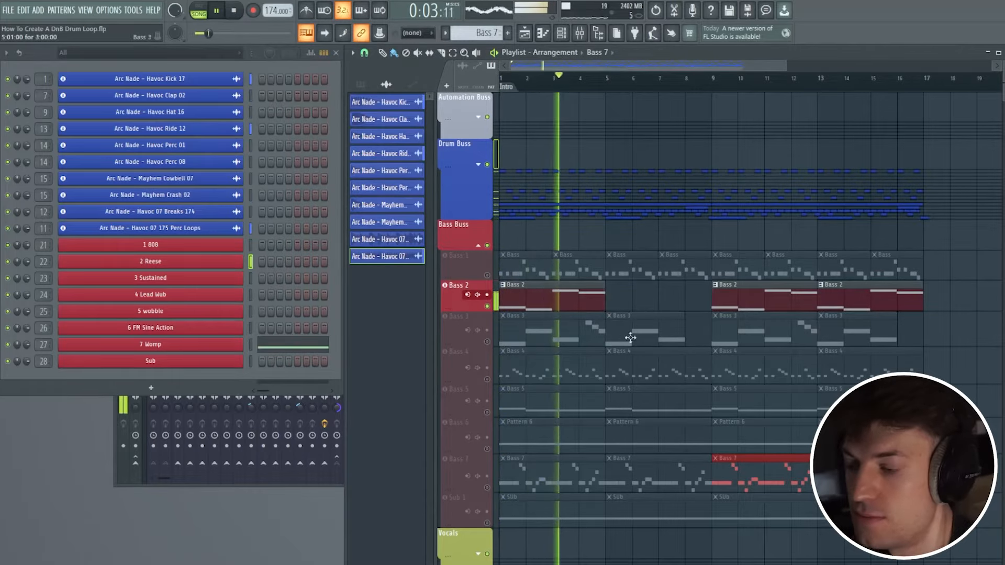
pyautogui.press('space')
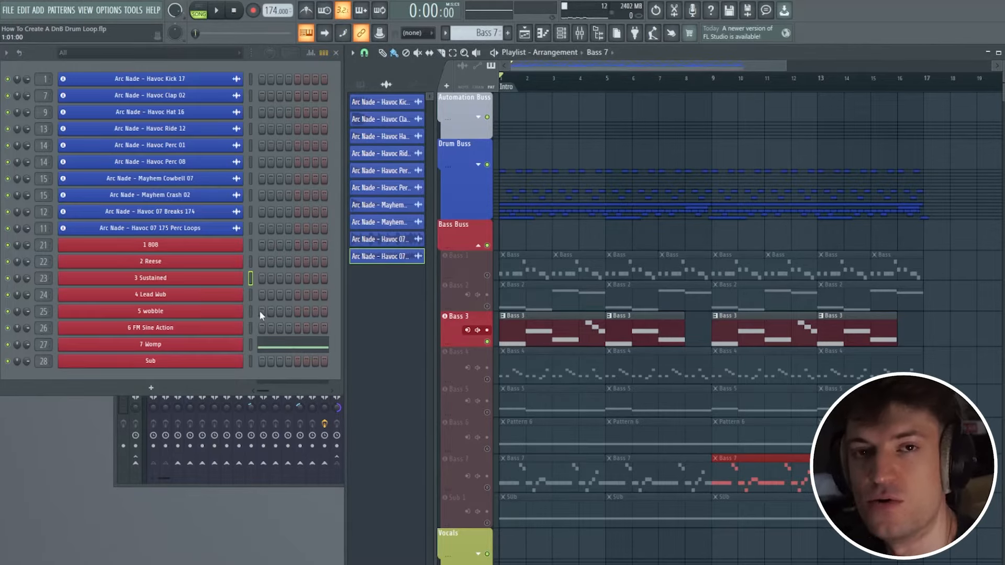
# - Open the 3 Sustained Serum patch, review oscillator A's wavetable choices and compare the sound with the AC hum1 noise off and on
pyautogui.click(220, 286)
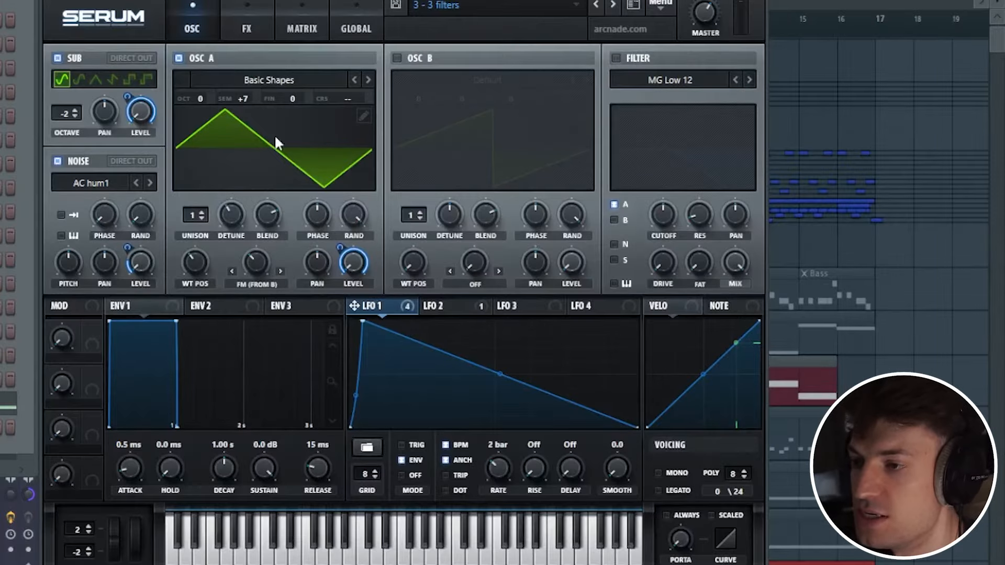
pyautogui.press('space')
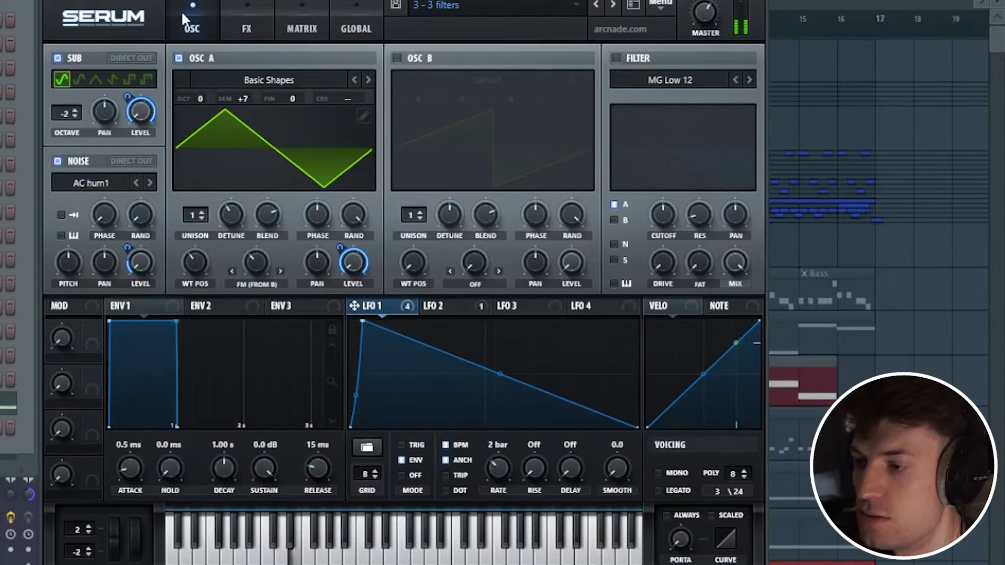
pyautogui.click(281, 79)
pyautogui.moveTo(279, 98)
pyautogui.click(404, 168)
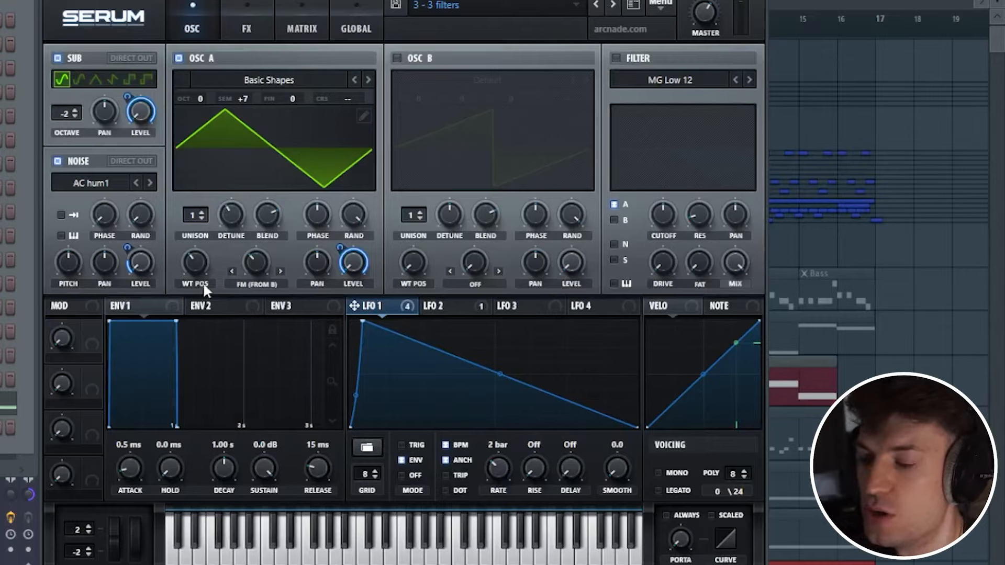
pyautogui.click(58, 161)
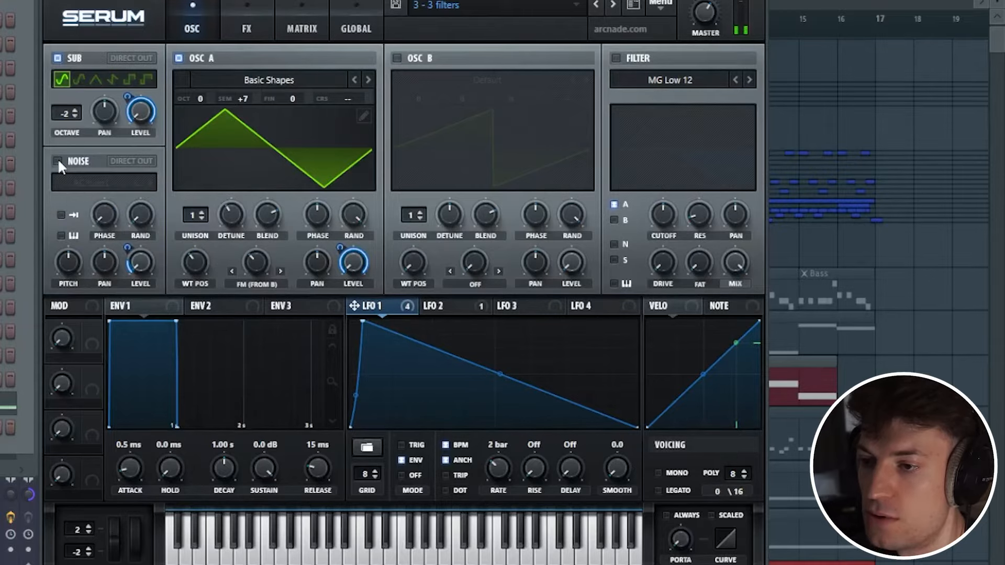
pyautogui.click(58, 162)
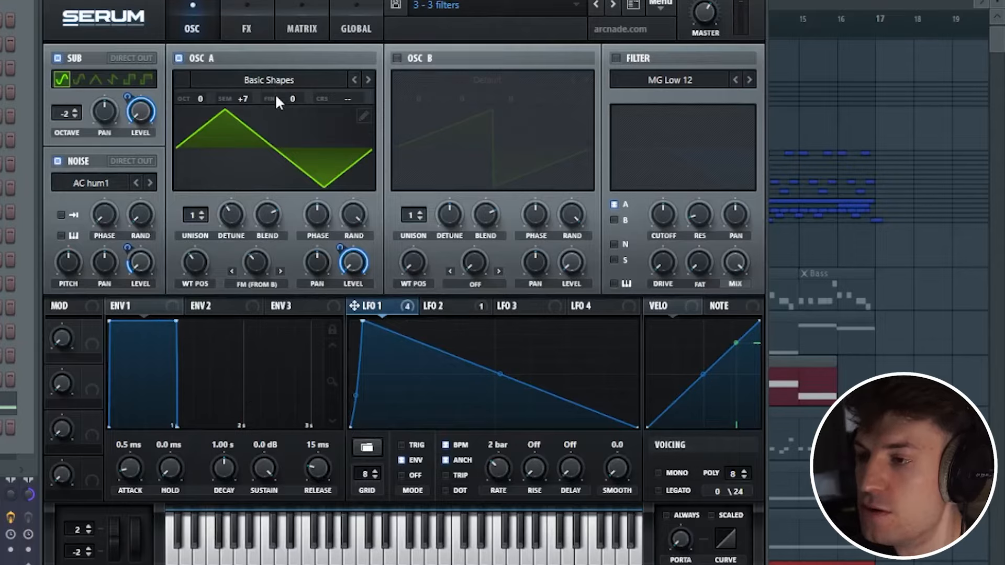
# - Enable the Diode 1 distortion, multiband compressor and EQ in the 3 Sustained patch's effects rack
pyautogui.click(247, 23)
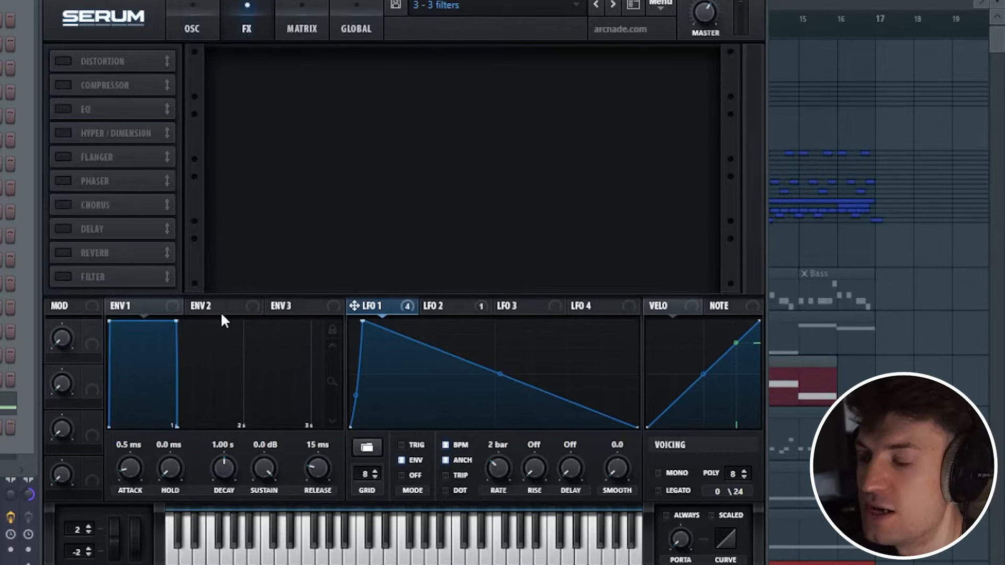
pyautogui.click(63, 61)
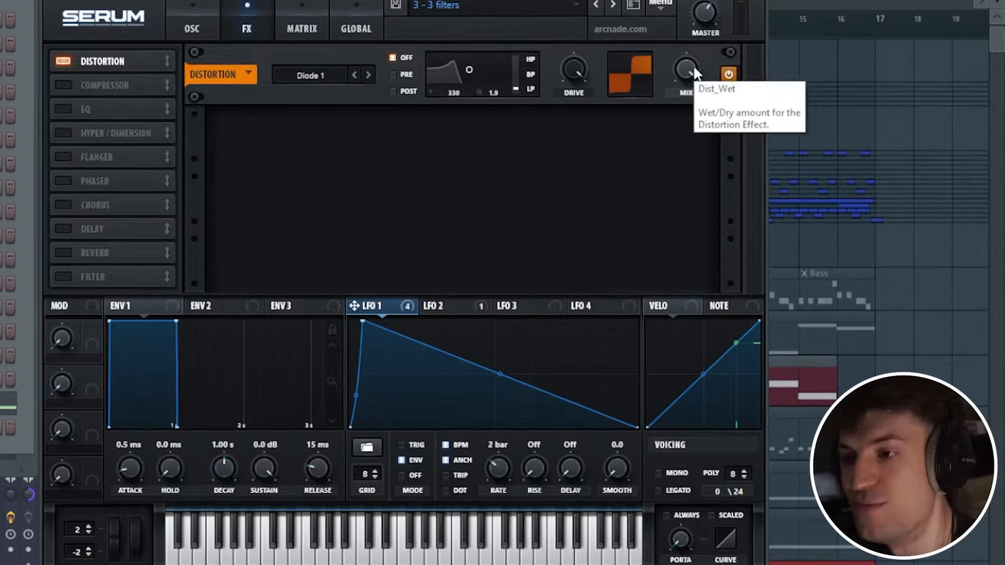
pyautogui.press('space')
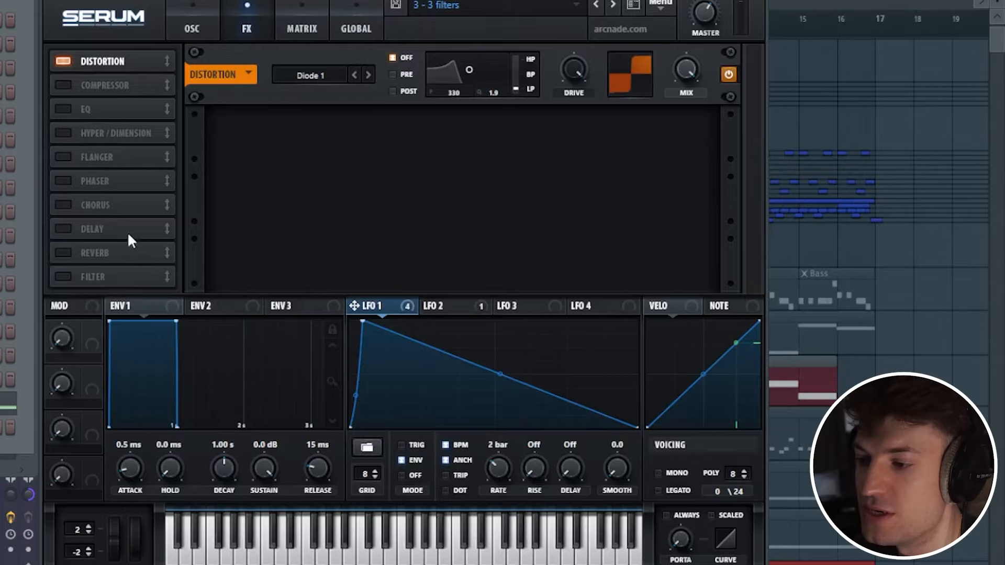
pyautogui.click(64, 85)
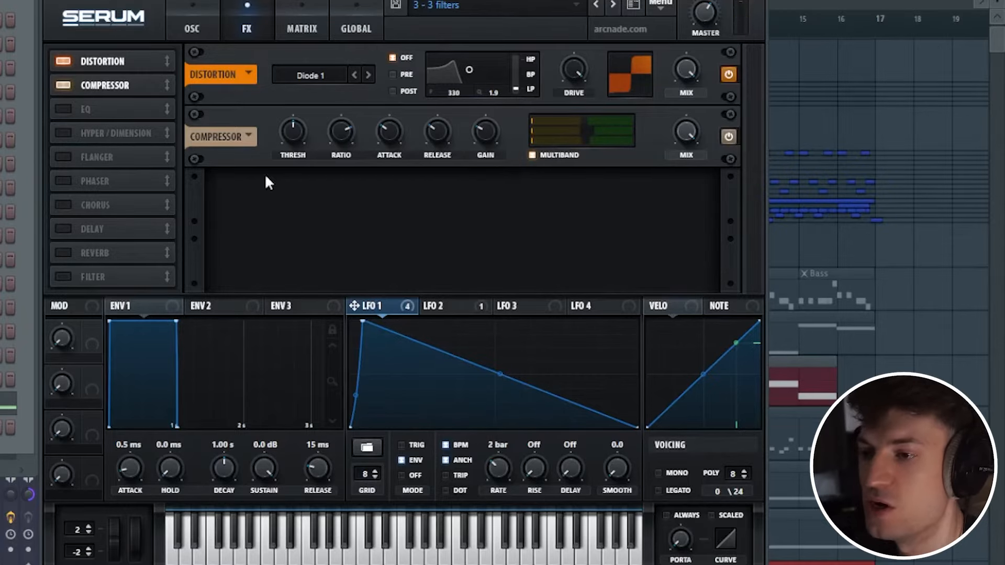
pyautogui.click(64, 109)
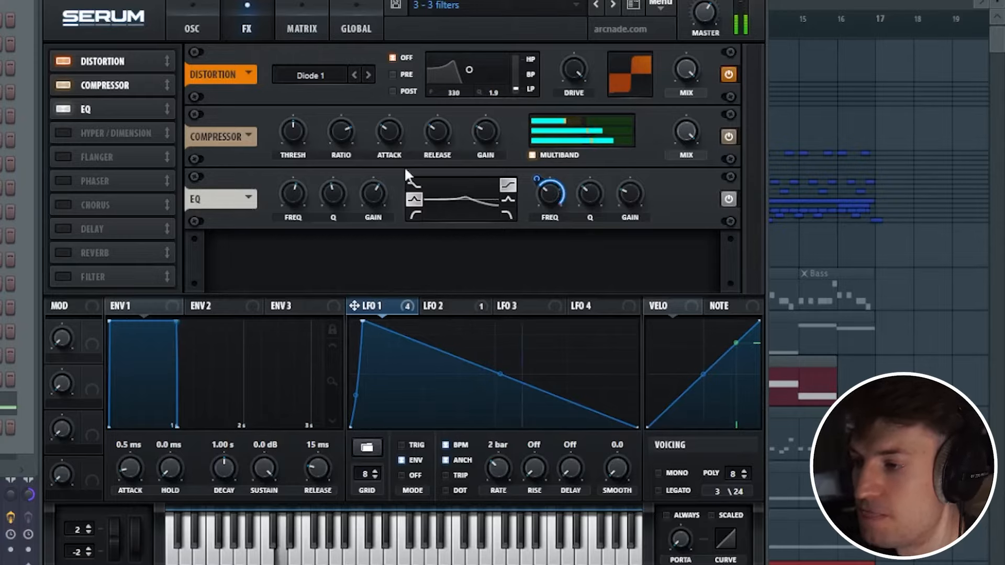
# - Play the Bass 3 part with the drums in the playlist and stop playback
pyautogui.press('space')
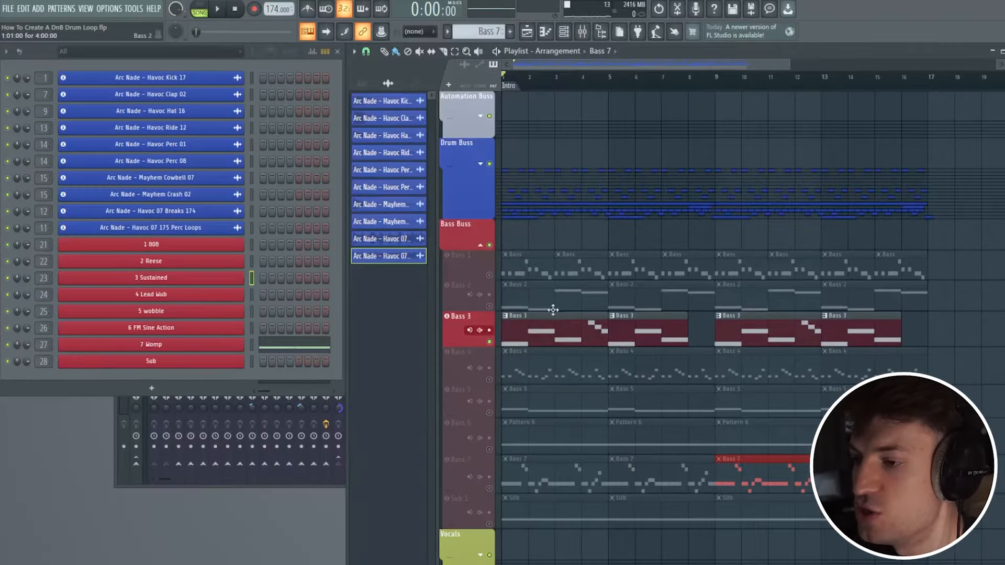
pyautogui.press('space')
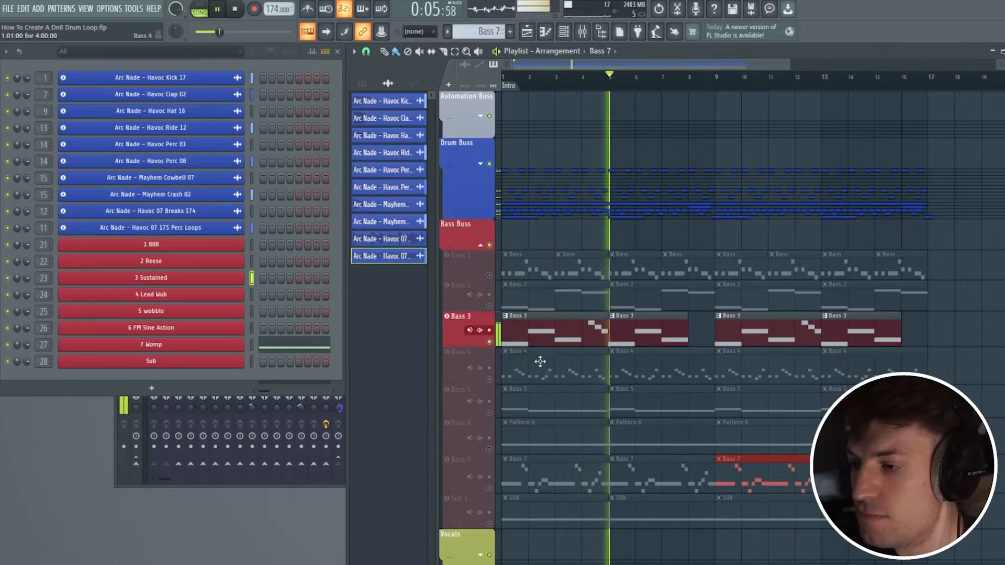
pyautogui.press('space')
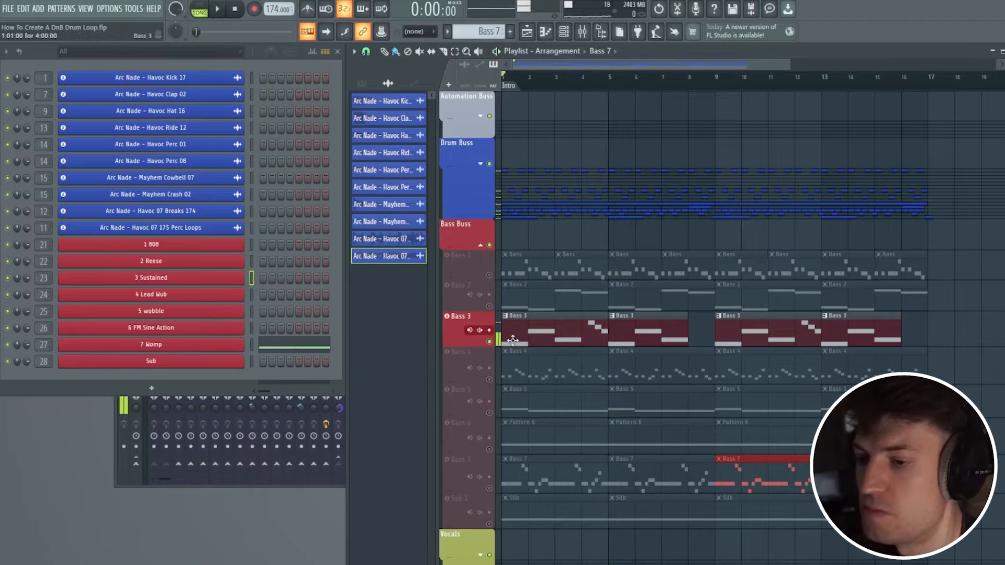
# - Reopen the 3 Sustained patch and change oscillator A's wavetable to Basic Mg while auditioning notes
pyautogui.click(238, 278)
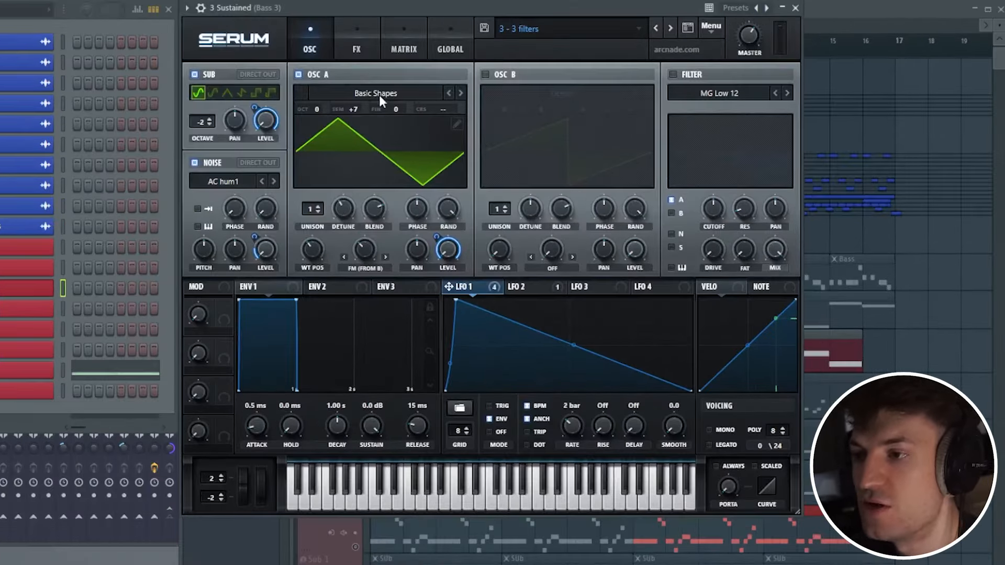
pyautogui.click(379, 95)
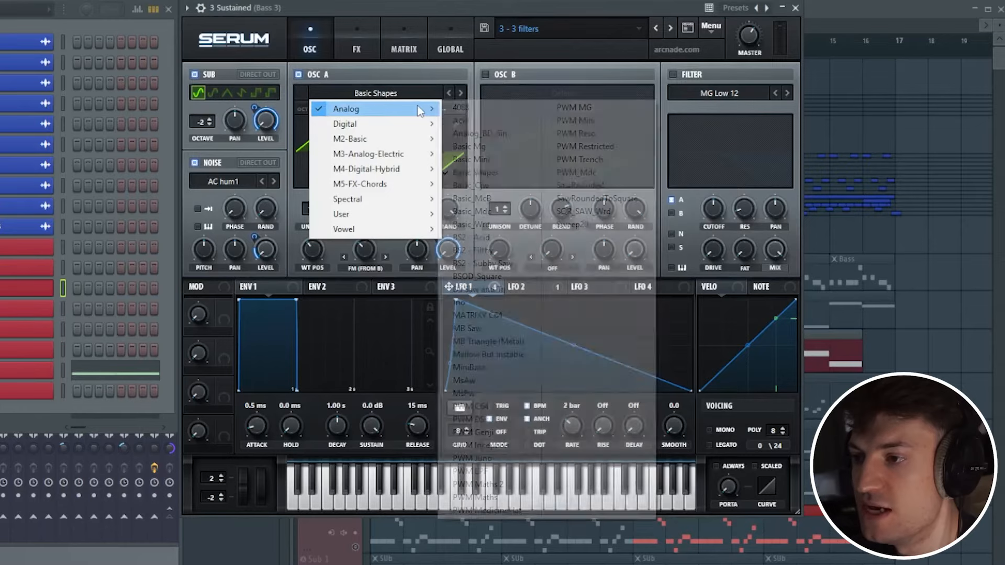
pyautogui.click(447, 94)
pyautogui.click(447, 91)
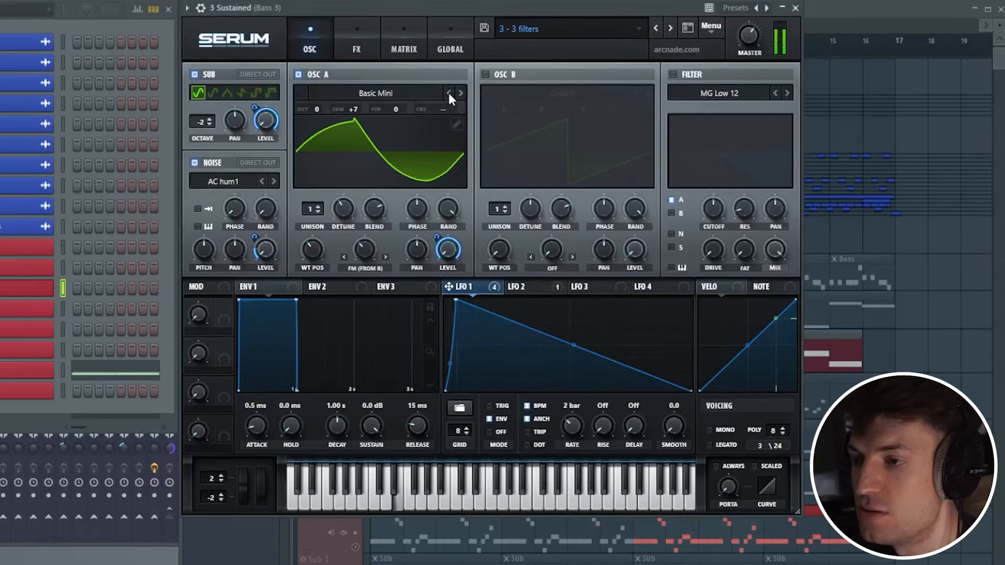
pyautogui.click(448, 92)
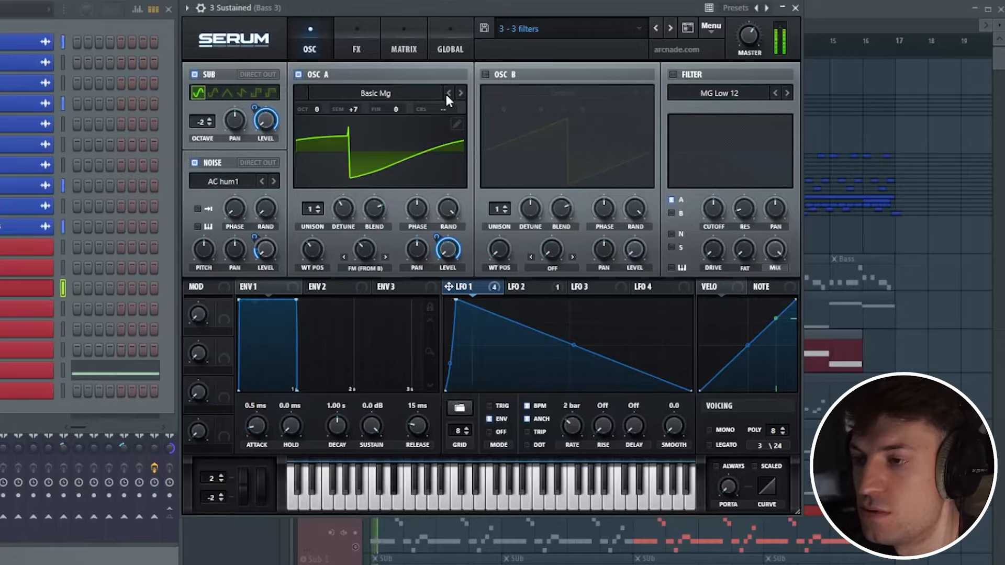
pyautogui.press('space')
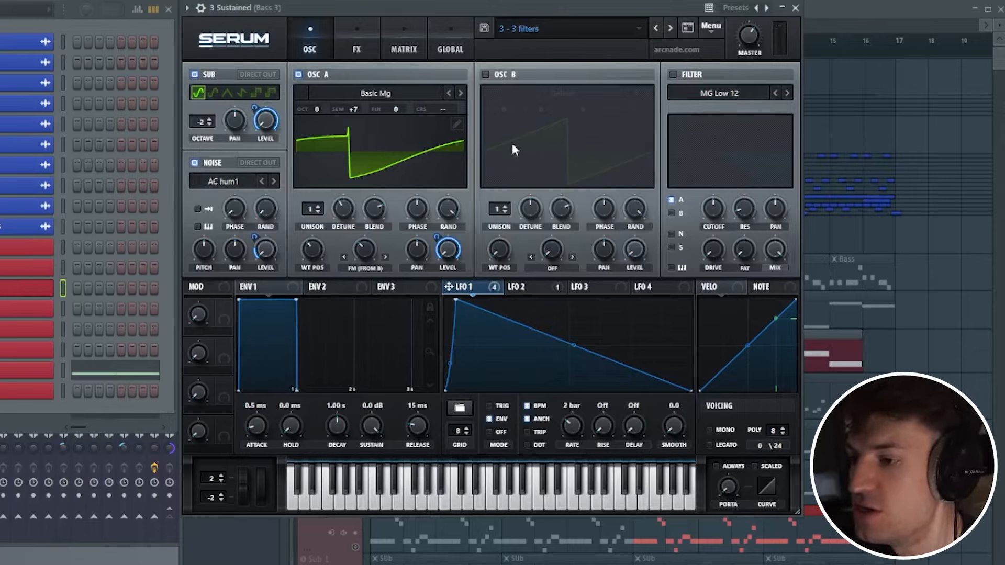
# - Turn on oscillator B as the FM source for oscillator A and compare the sound with it off and on
pyautogui.click(484, 74)
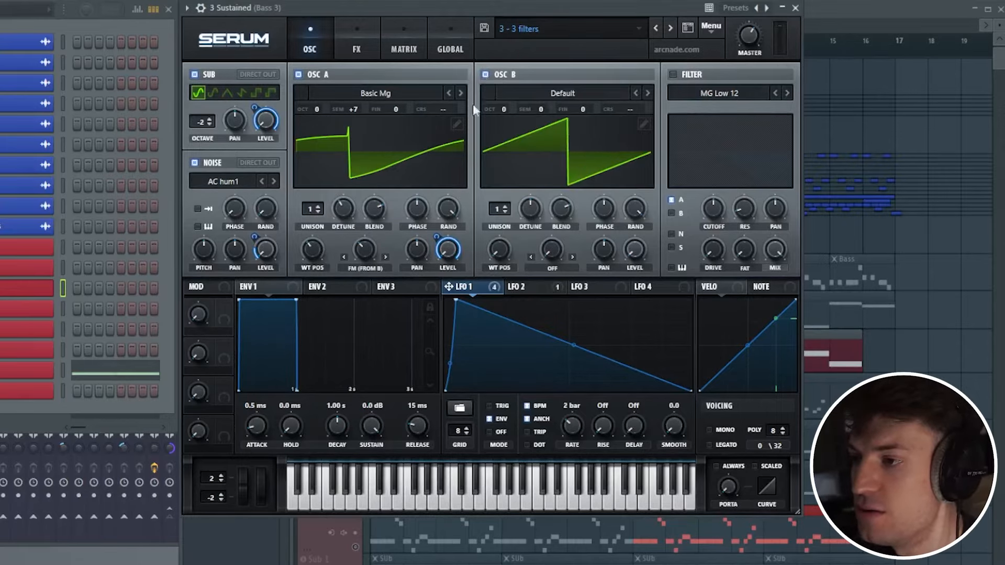
pyautogui.click(366, 270)
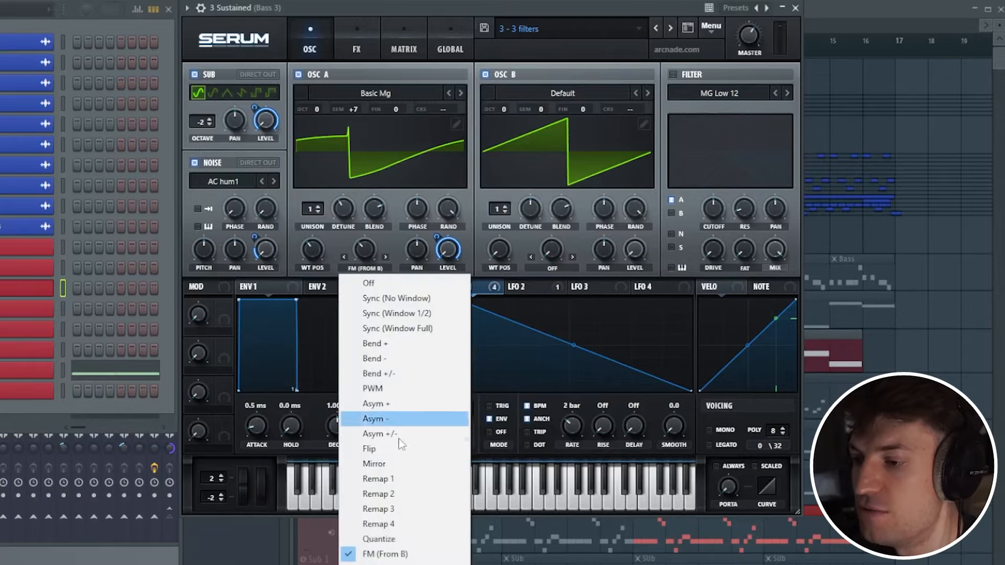
pyautogui.click(370, 269)
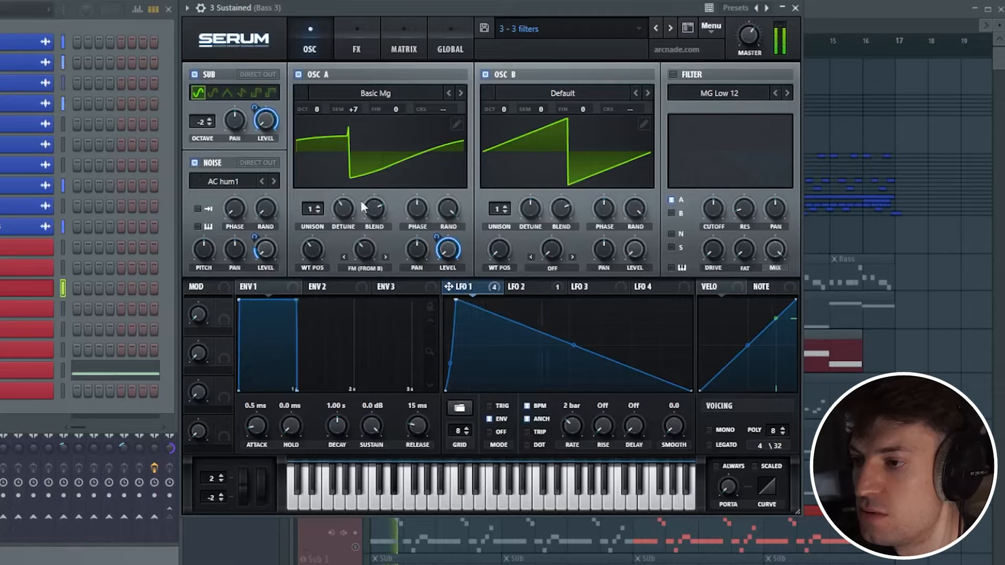
pyautogui.moveTo(504, 110)
pyautogui.mouseDown()
pyautogui.moveTo(512, 105)
pyautogui.moveTo(500, 111)
pyautogui.mouseUp()
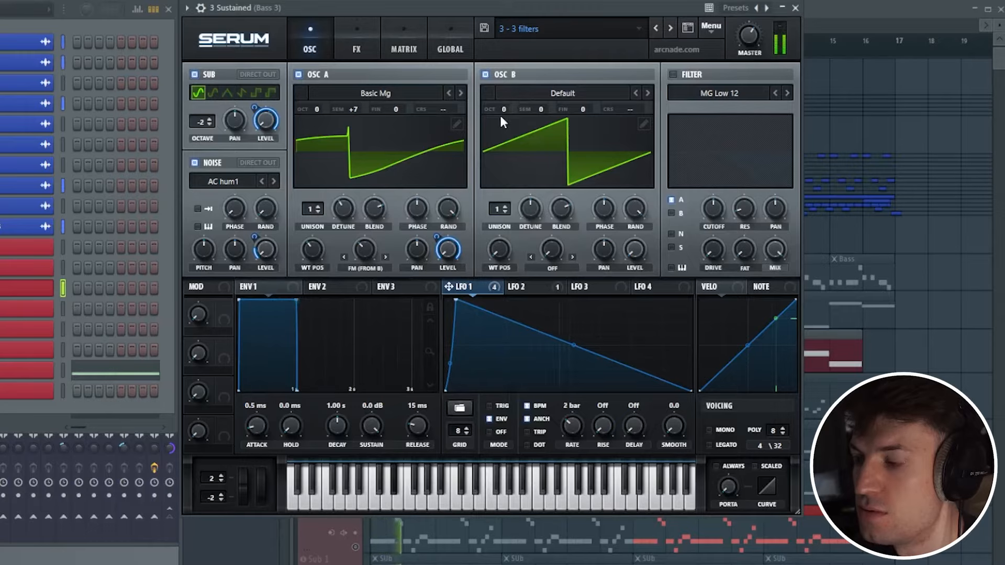
pyautogui.click(485, 75)
pyautogui.click(485, 74)
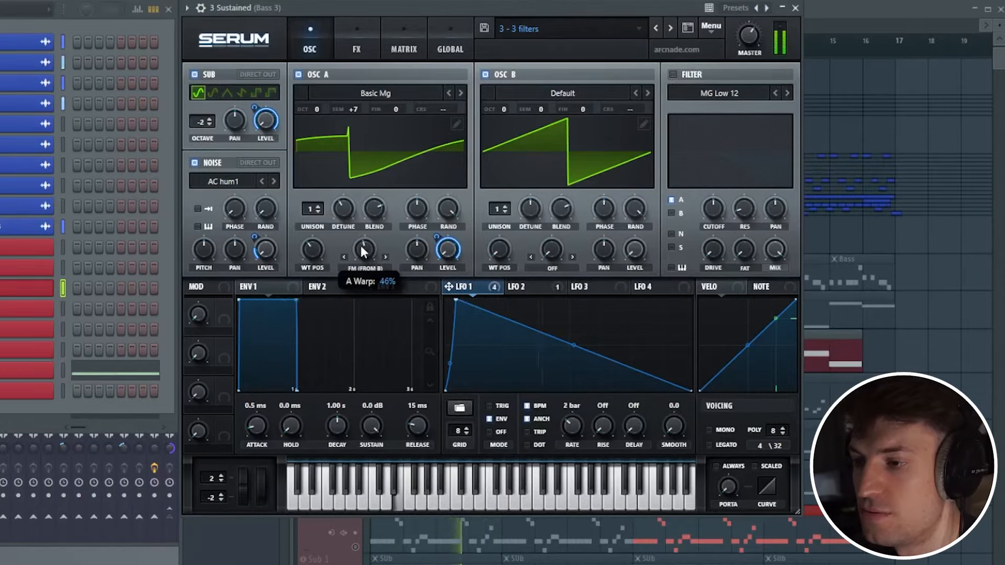
# - Audition the Acid wavetable on oscillator A and switch back to Basic Mg
pyautogui.click(448, 93)
pyautogui.click(449, 93)
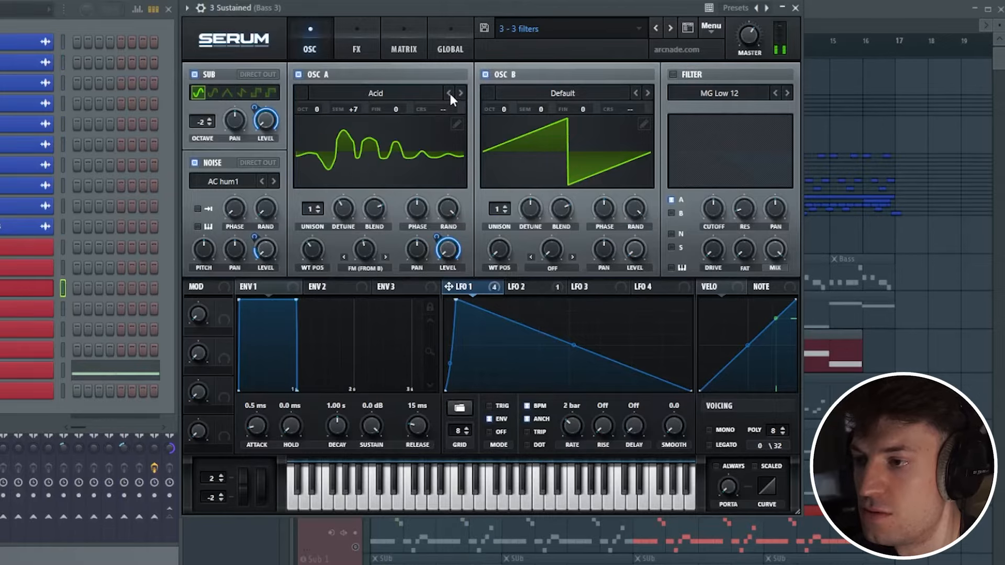
pyautogui.click(460, 93)
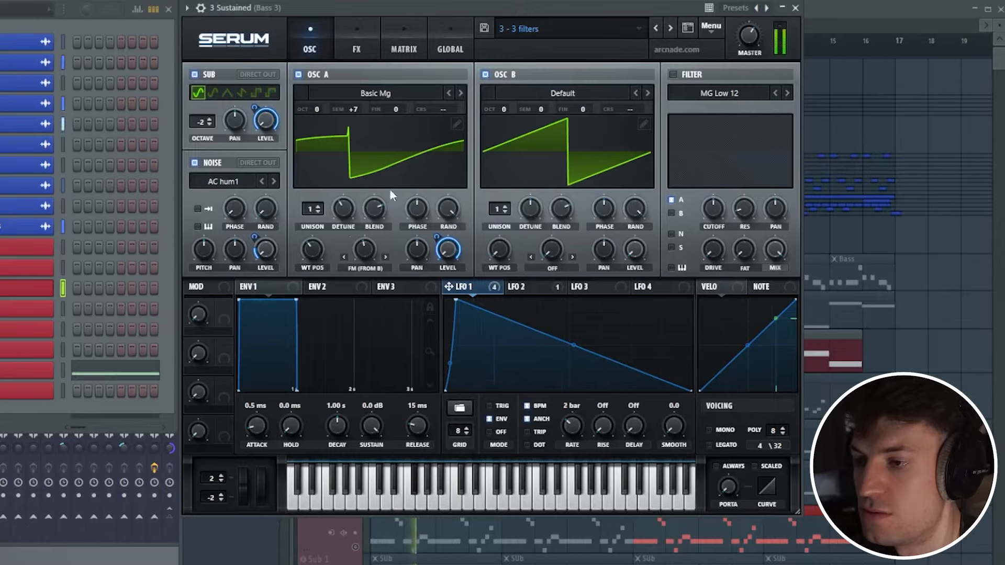
# - Vary oscillator A's wavetable position while playing notes and set its unison to 5 voices
pyautogui.moveTo(322, 234); pyautogui.dragTo(292, 343)
pyautogui.press('space')
pyautogui.moveTo(314, 257); pyautogui.dragTo(306, 219)
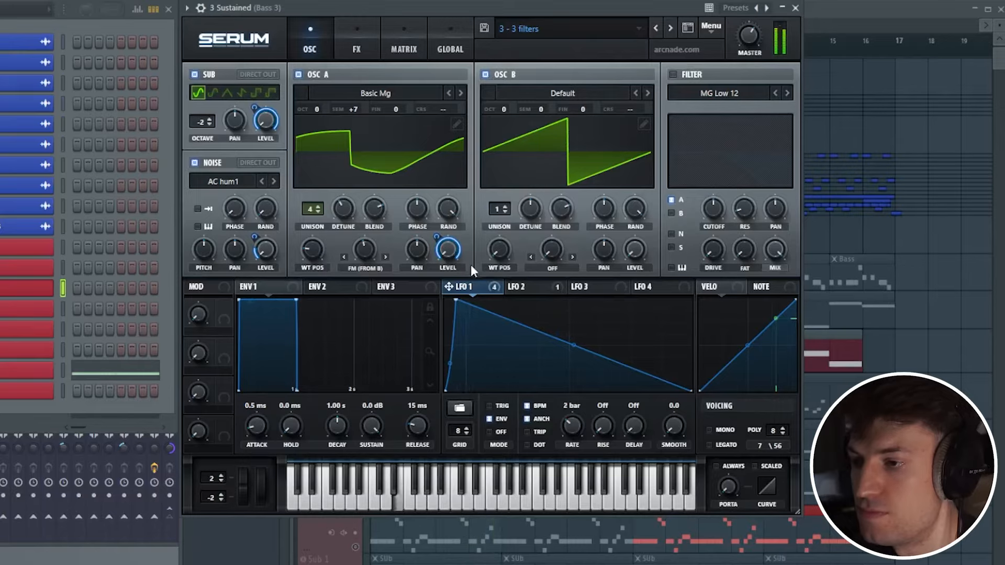
pyautogui.moveTo(330, 250); pyautogui.dragTo(340, 222)
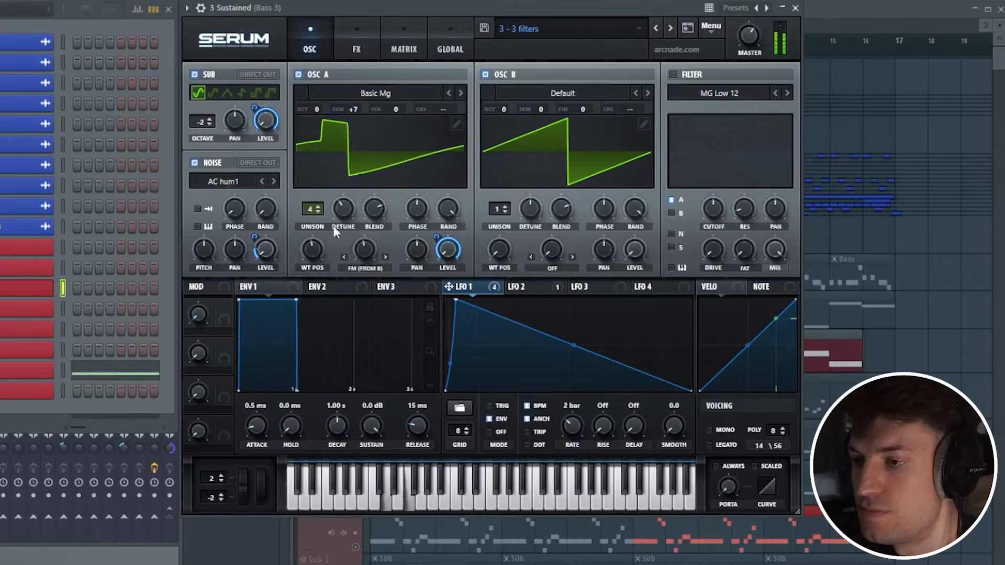
pyautogui.click(318, 207)
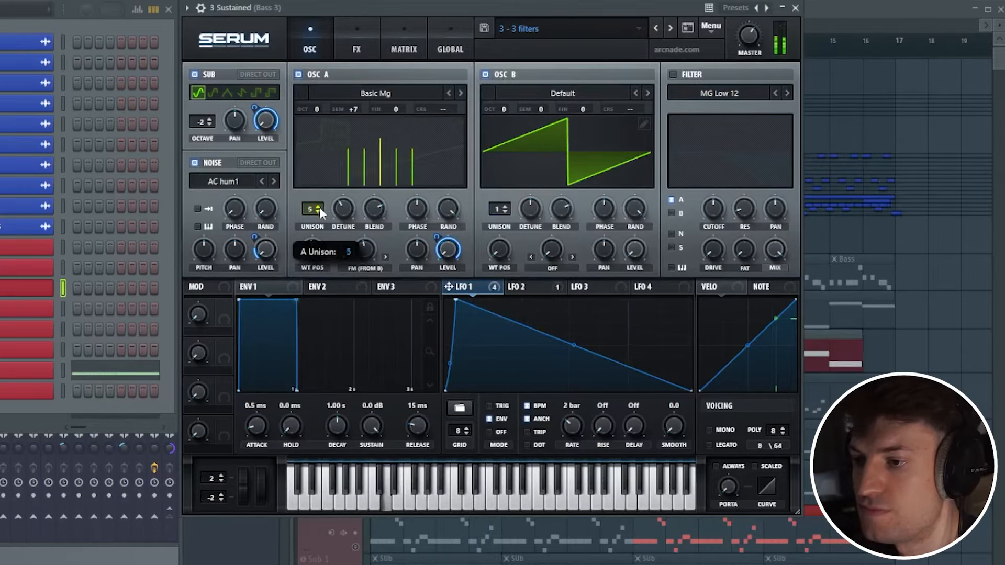
# - Set oscillator A's unison to 4 voices and adjust its wavetable position, comparing the sound with the noise layer off and on
pyautogui.click(318, 211)
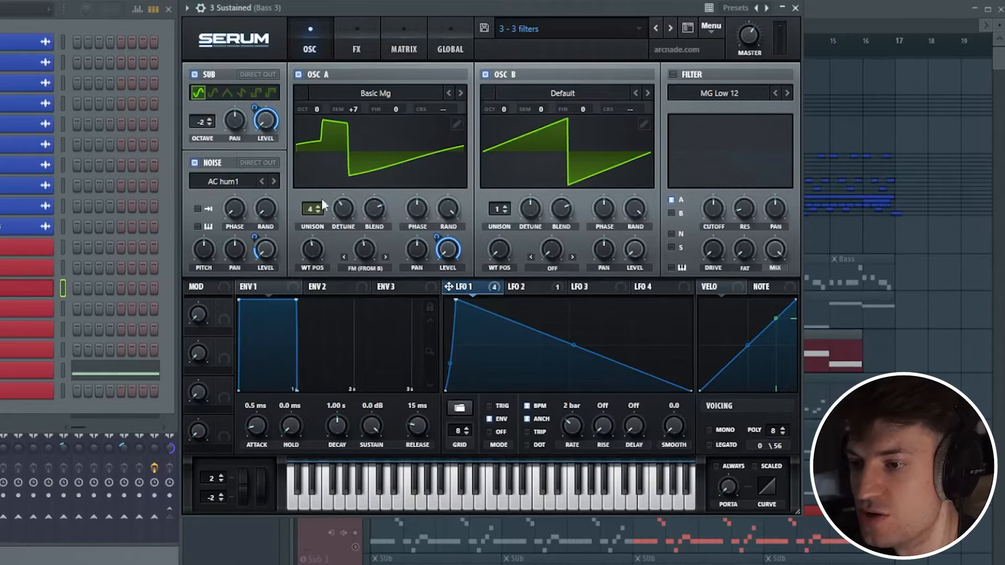
pyautogui.click(196, 164)
pyautogui.click(196, 164)
pyautogui.moveTo(309, 244); pyautogui.dragTo(304, 267)
# - Try oscillator B at octave -2, reset it to 0, and turn on the filter
pyautogui.moveTo(518, 109); pyautogui.dragTo(483, 153)
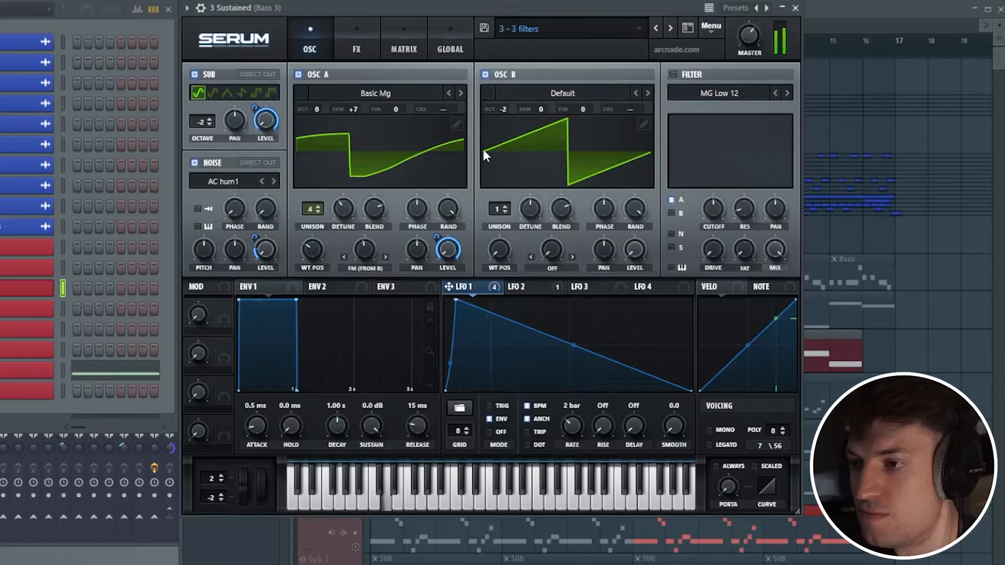
pyautogui.doubleClick(514, 107)
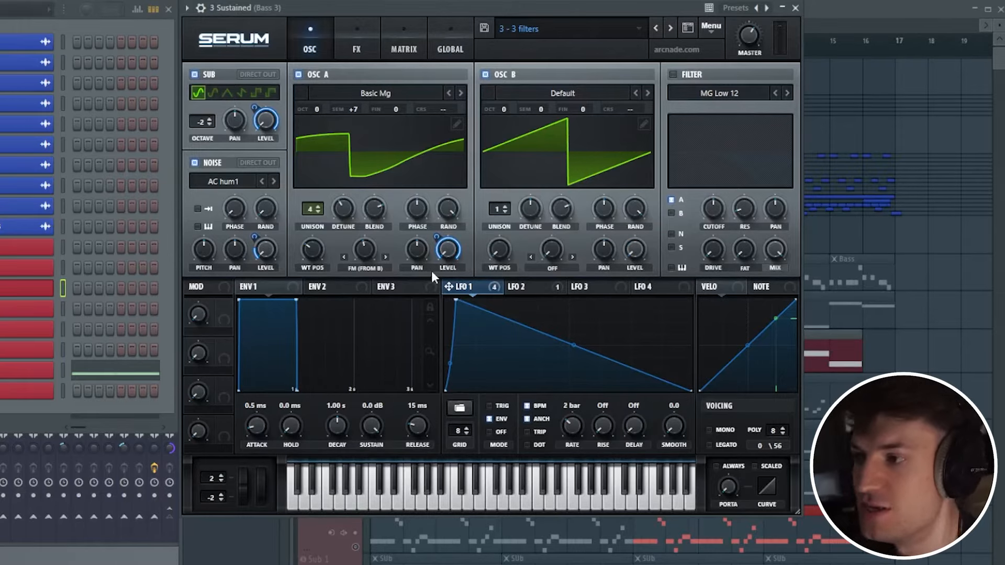
pyautogui.click(672, 75)
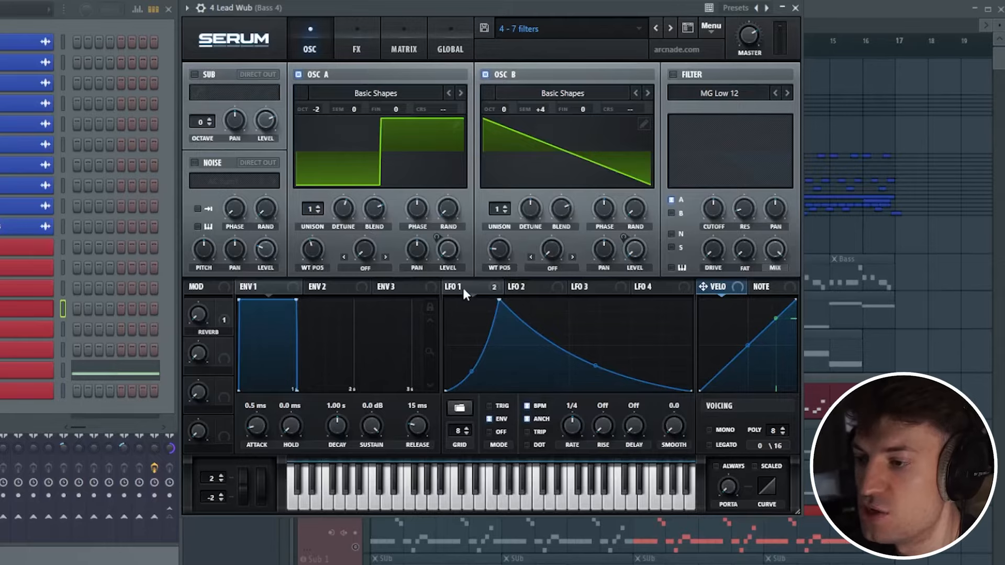
# - Show LFO 1's level modulation in the 4 Lead Wub patch and try more unison on oscillator A before returning it to 1
pyautogui.click(463, 289)
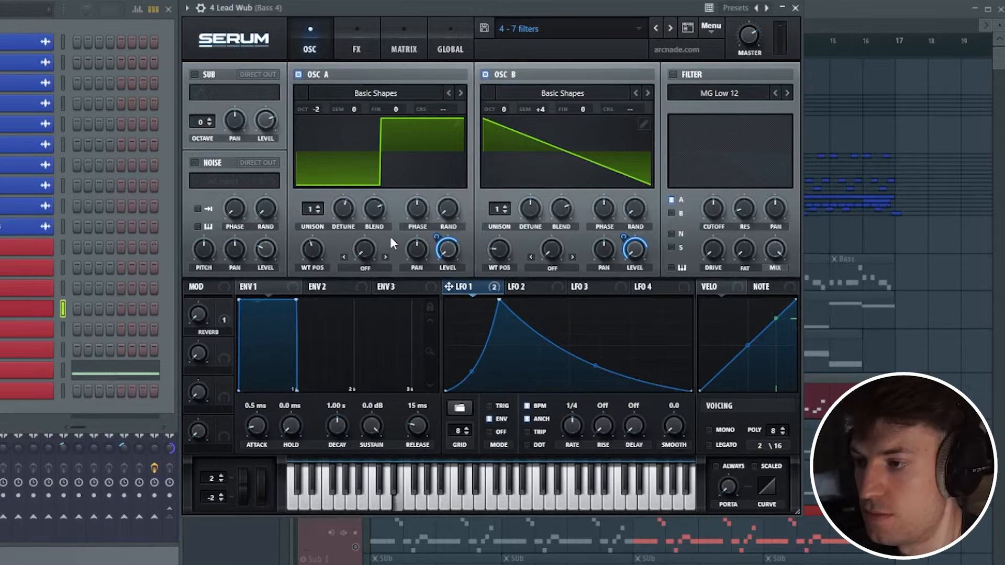
pyautogui.moveTo(313, 209); pyautogui.dragTo(337, 174)
pyautogui.moveTo(317, 215); pyautogui.dragTo(304, 226)
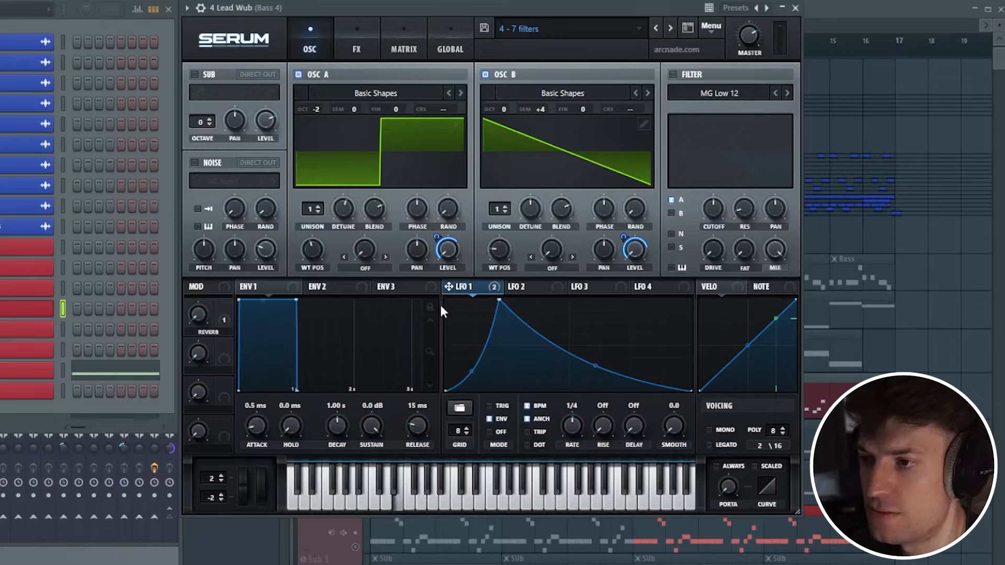
# - Enable the SoftClip distortion, compressor and Hyper/Dimension effects on the Lead Wub, with the Dimension mix at 17%
pyautogui.click(351, 33)
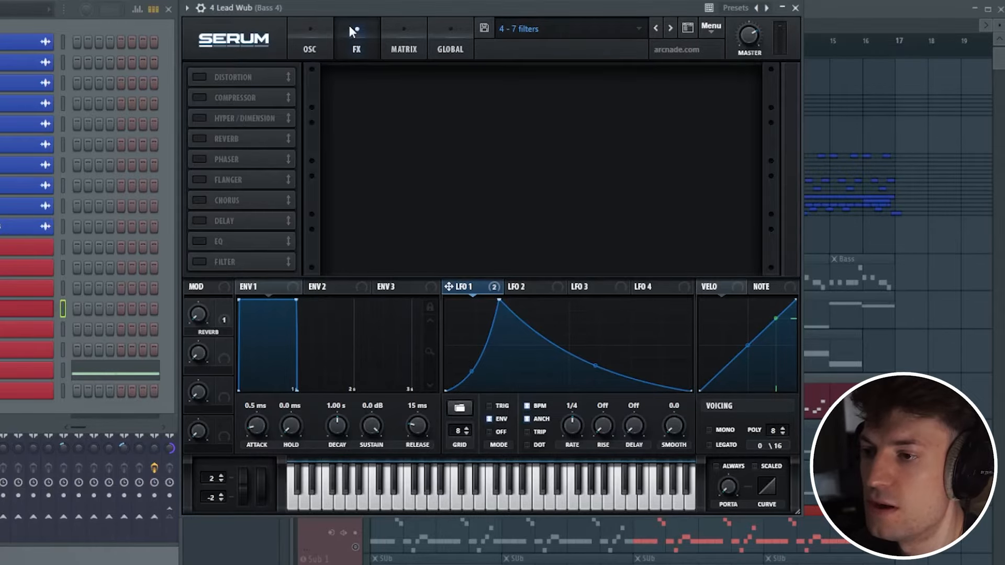
pyautogui.click(200, 77)
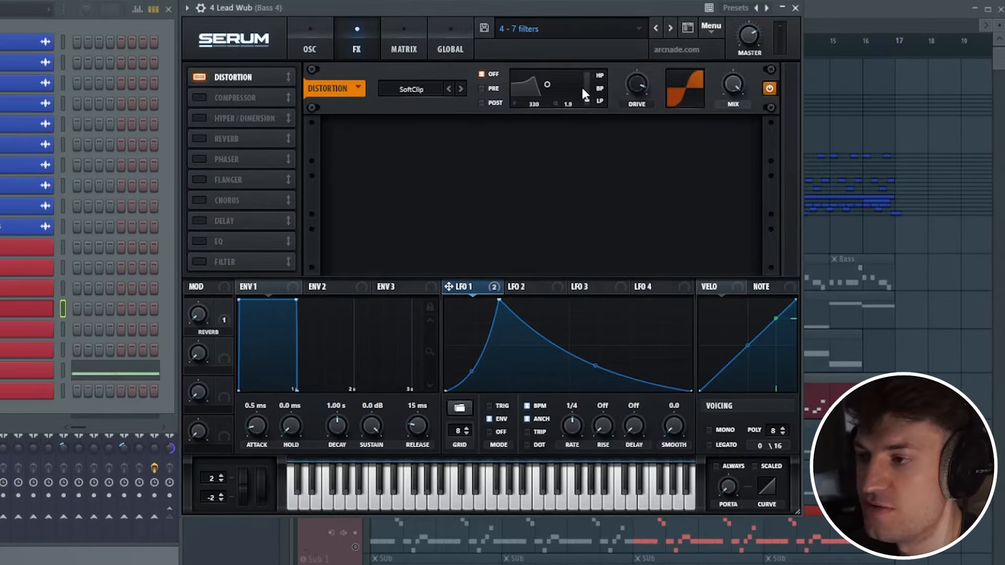
pyautogui.click(201, 99)
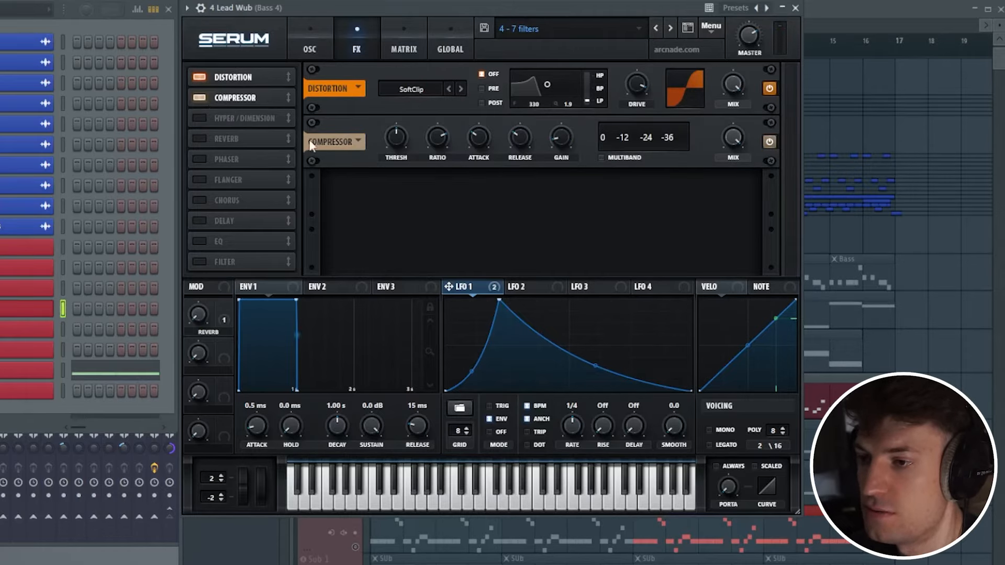
pyautogui.click(198, 119)
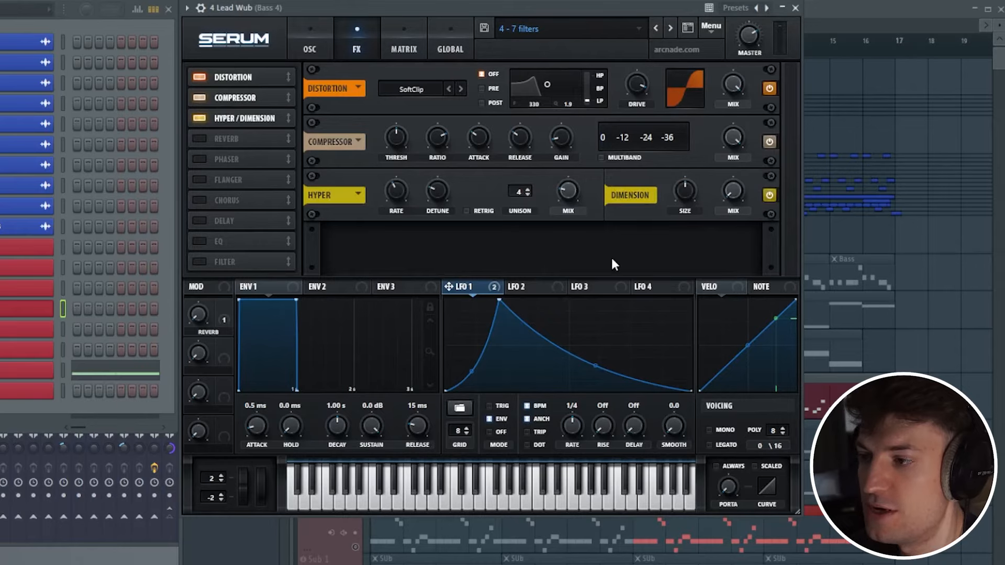
pyautogui.moveTo(736, 197); pyautogui.dragTo(746, 186)
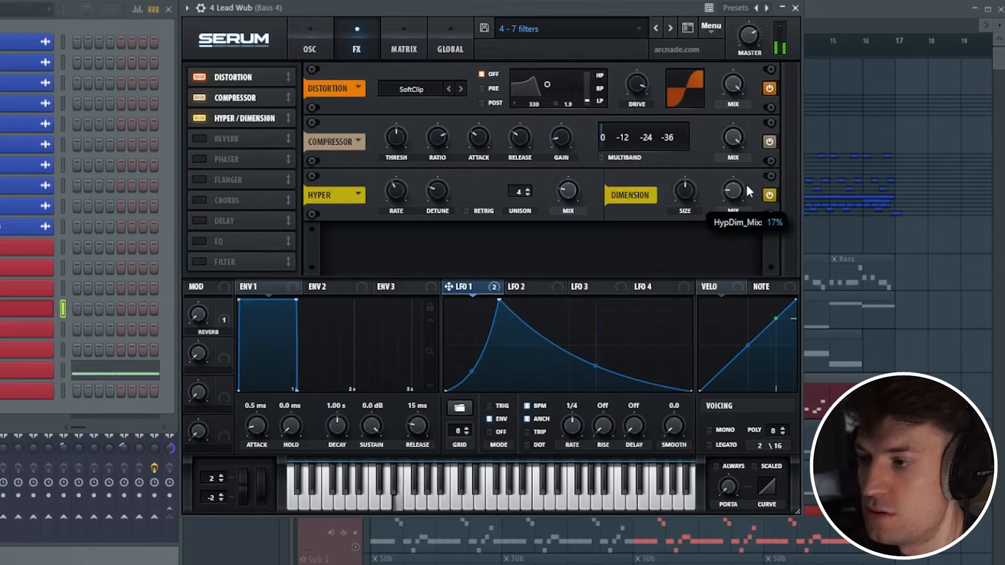
# - Enable the reverb, phaser and flanger effects on the Lead Wub while auditioning notes
pyautogui.click(202, 140)
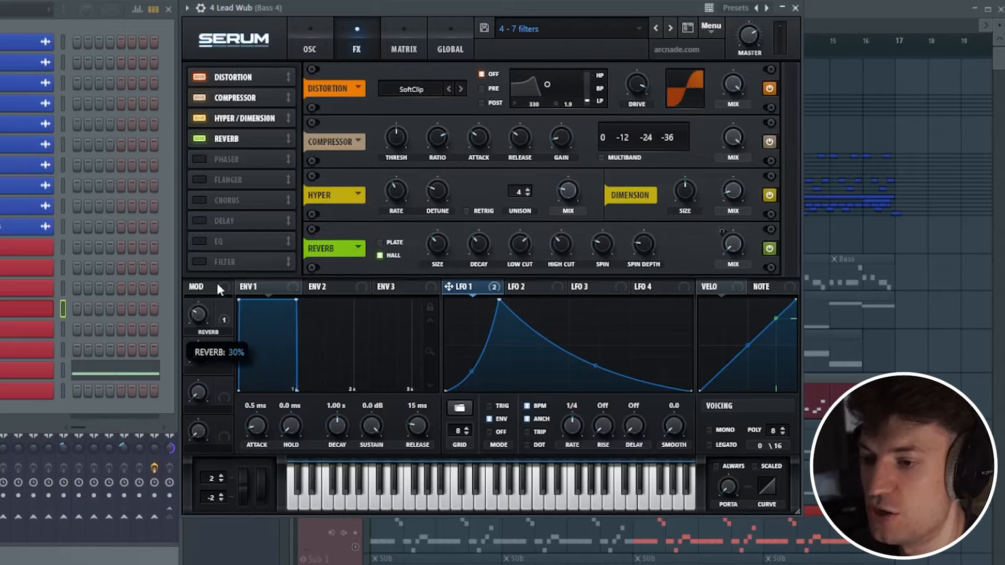
pyautogui.moveTo(201, 317)
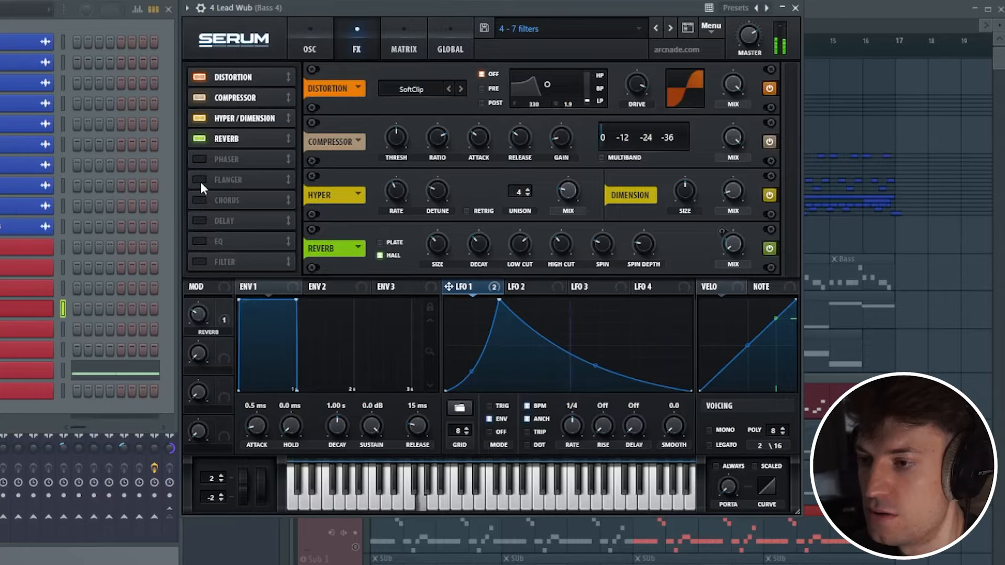
pyautogui.click(199, 160)
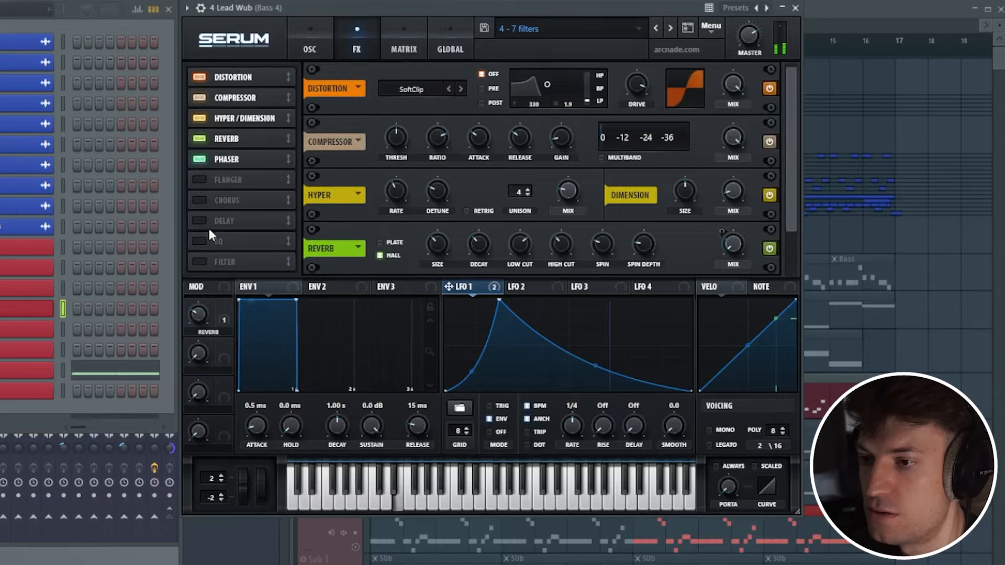
pyautogui.click(199, 179)
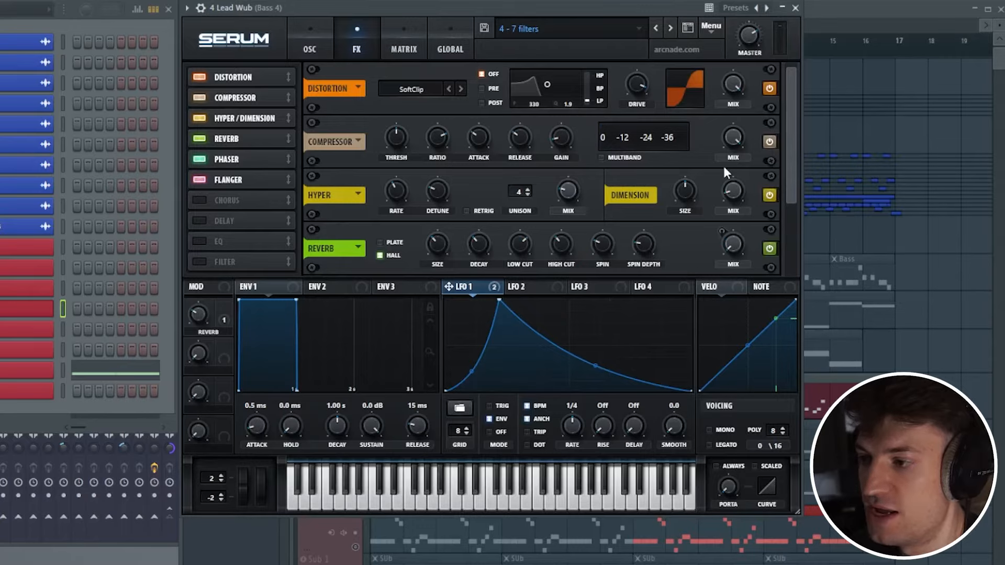
pyautogui.moveTo(786, 175); pyautogui.dragTo(778, 262)
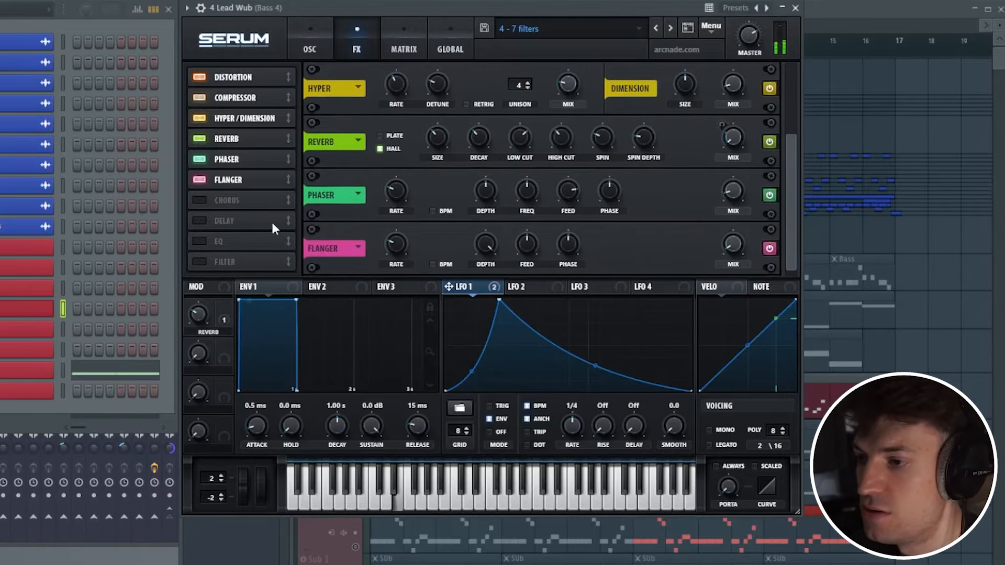
# - Enable the chorus effect, adjust its mix and look over the complete effects chain
pyautogui.click(199, 200)
pyautogui.moveTo(734, 251); pyautogui.dragTo(740, 246)
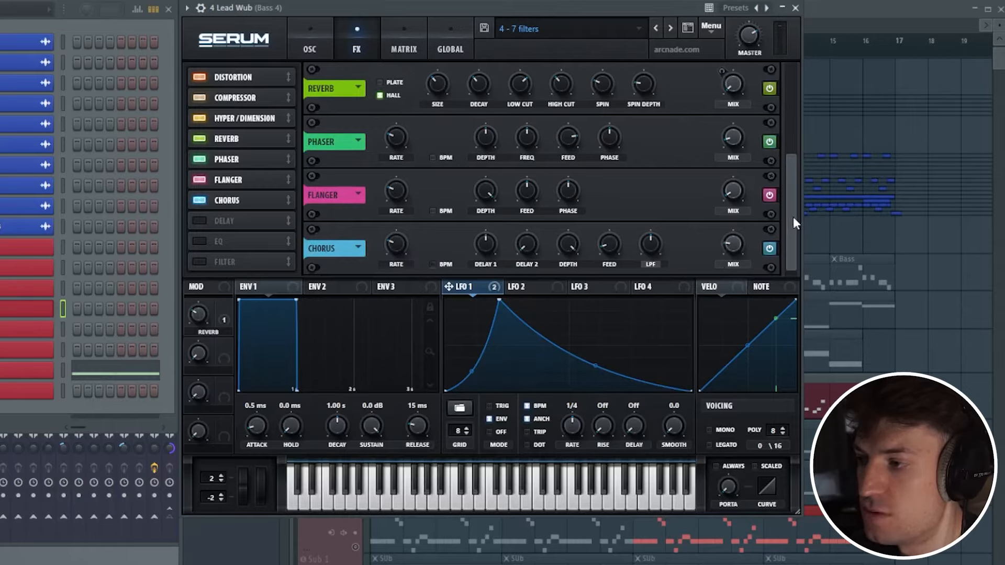
pyautogui.moveTo(793, 215); pyautogui.dragTo(785, 236)
pyautogui.moveTo(791, 196); pyautogui.dragTo(793, 110)
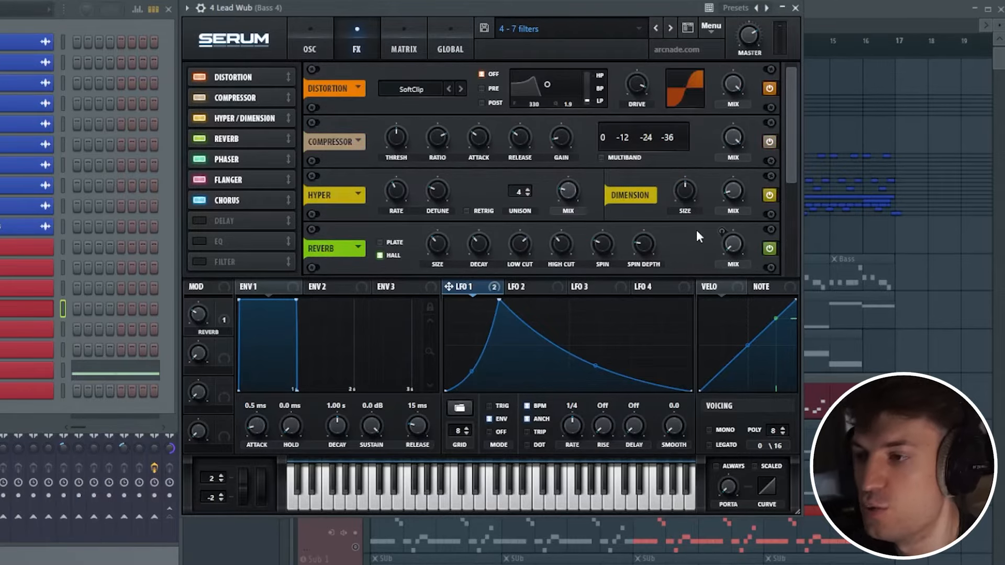
# - Review the Lead Wub's oscillators and effects, and play a short stretch of the track
pyautogui.click(305, 48)
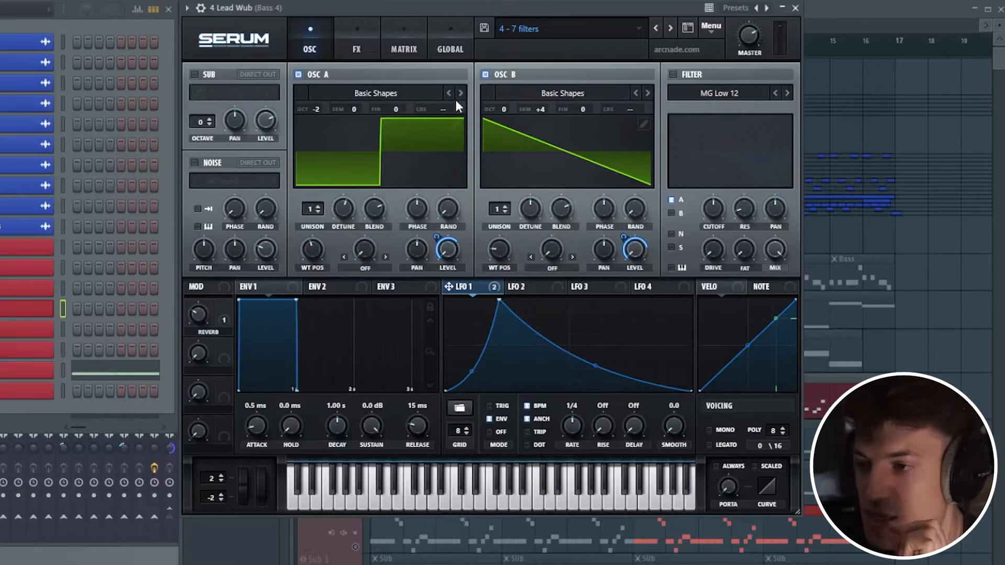
pyautogui.click(375, 43)
pyautogui.moveTo(792, 160); pyautogui.dragTo(790, 282)
pyautogui.click(310, 45)
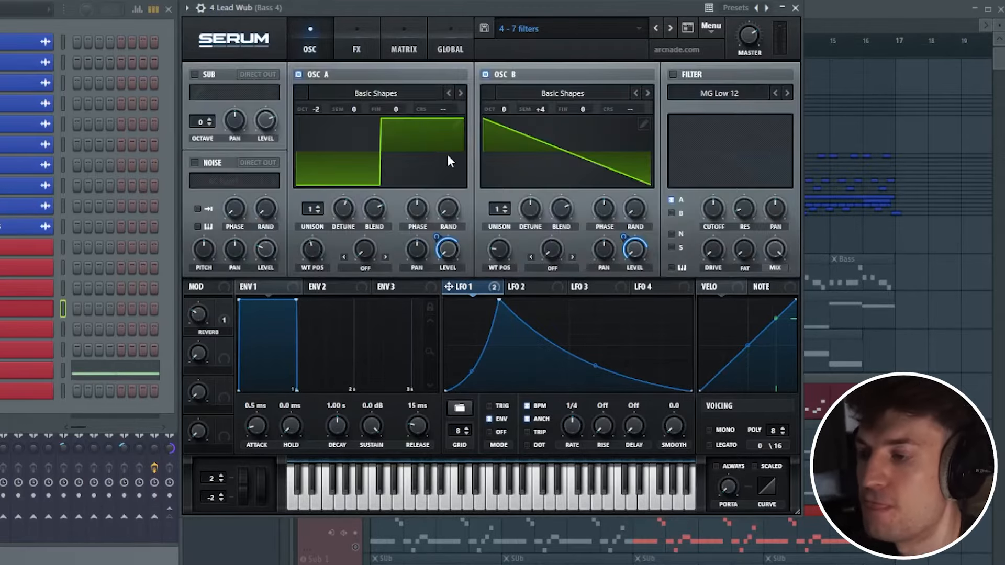
pyautogui.press('space')
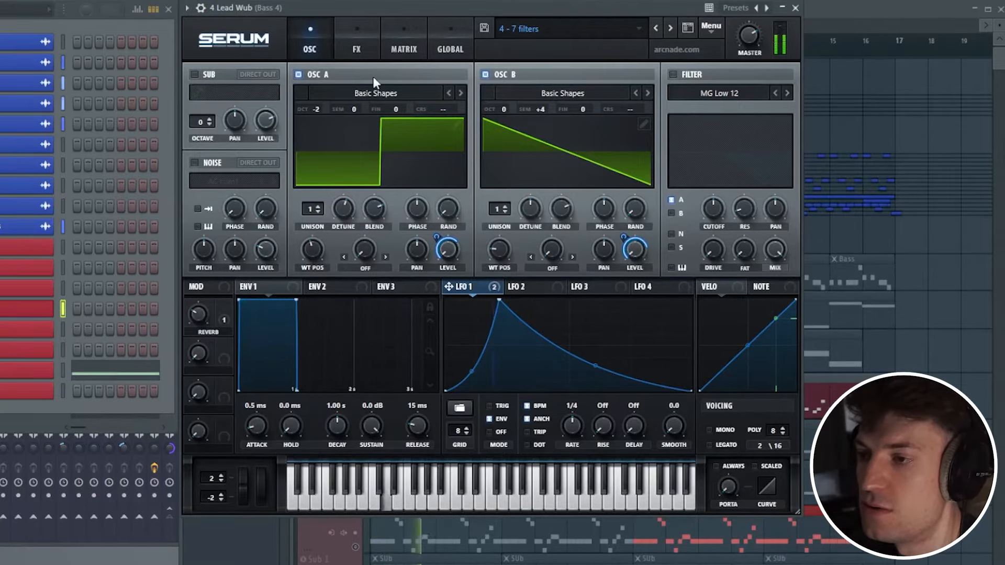
pyautogui.press('space')
# - Play the track while checking the reverb macro and reviewing the Lead Wub's effects chain
pyautogui.click(346, 46)
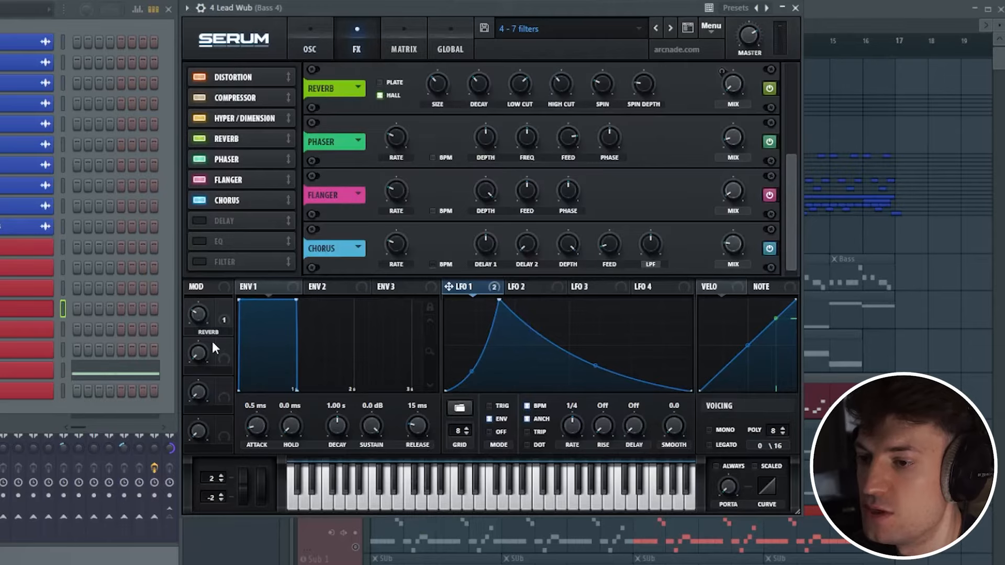
pyautogui.moveTo(203, 323)
pyautogui.press('space')
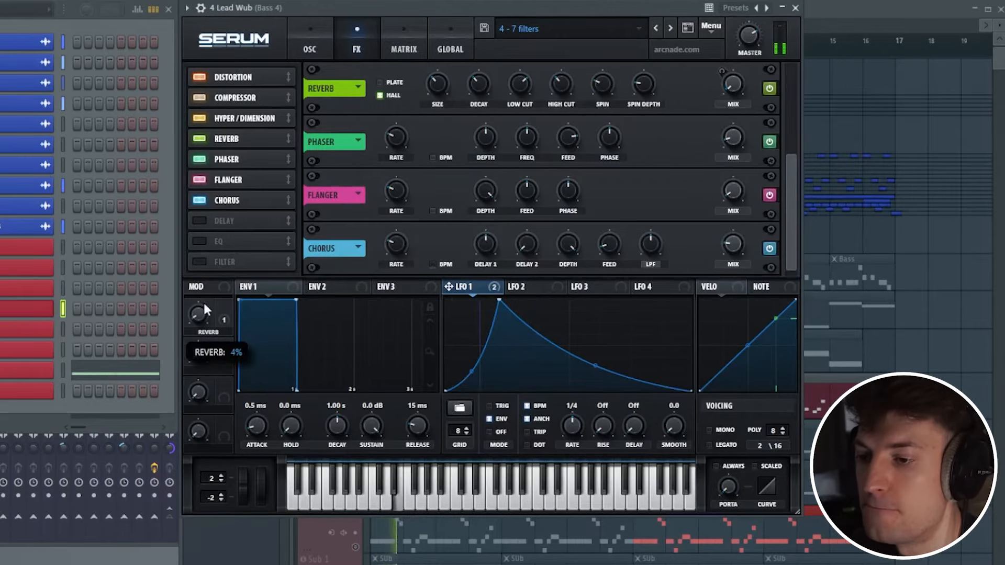
pyautogui.moveTo(792, 222); pyautogui.dragTo(811, 116)
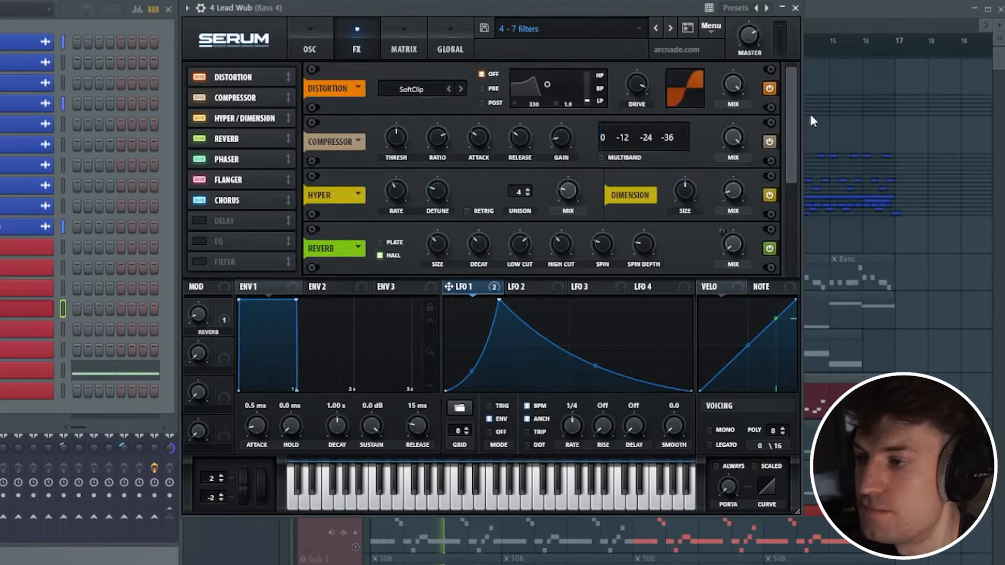
pyautogui.click(310, 42)
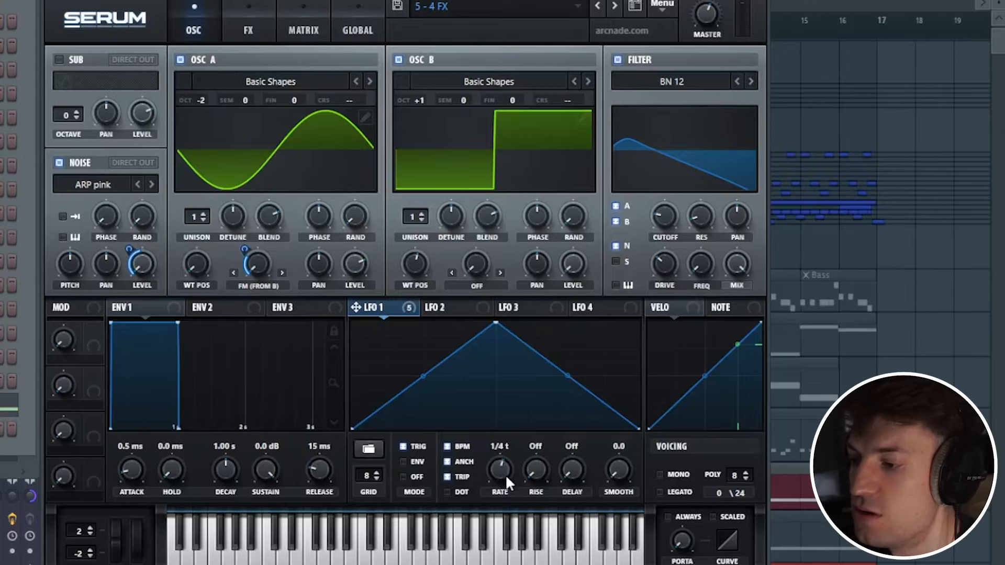
# - Examine LFO 1's rate and the noise level's modulation in the 5 - 4 FX patch
pyautogui.moveTo(514, 477); pyautogui.dragTo(514, 487)
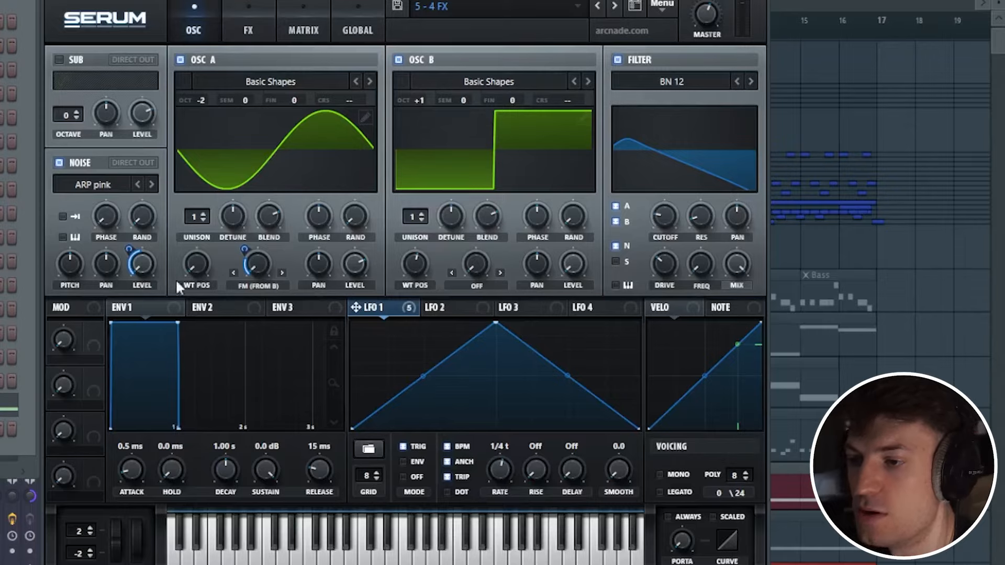
pyautogui.rightClick(140, 266)
pyautogui.click(175, 306)
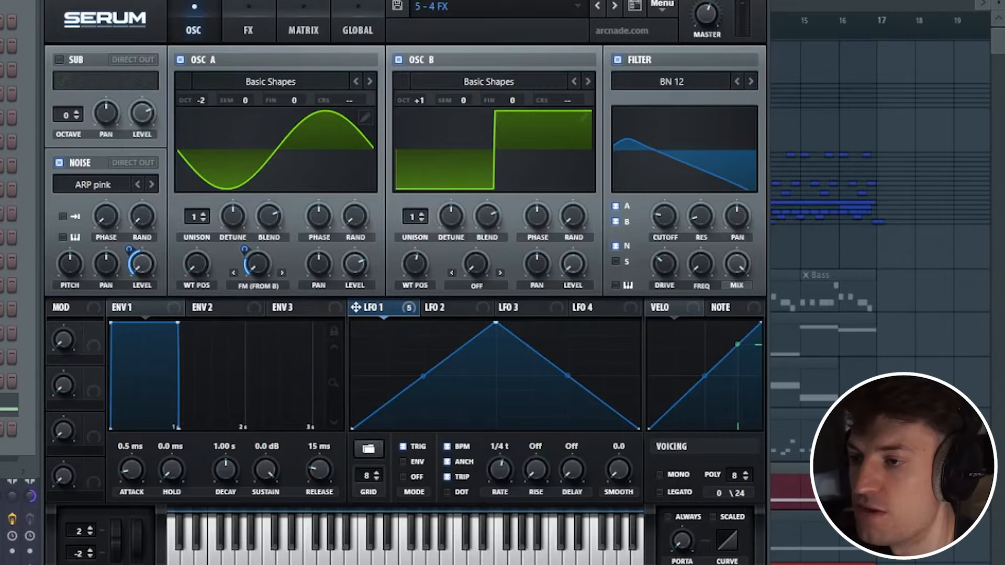
# - Enable the Diode 1 distortion, multiband compressor and LH 6 filter effects on the 5 - 4 FX patch
pyautogui.click(249, 23)
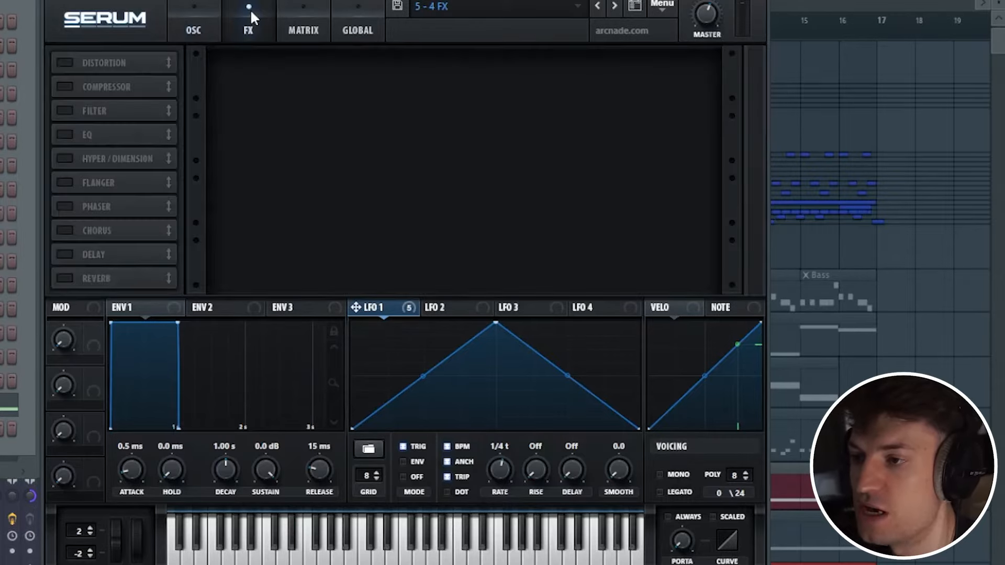
pyautogui.click(67, 63)
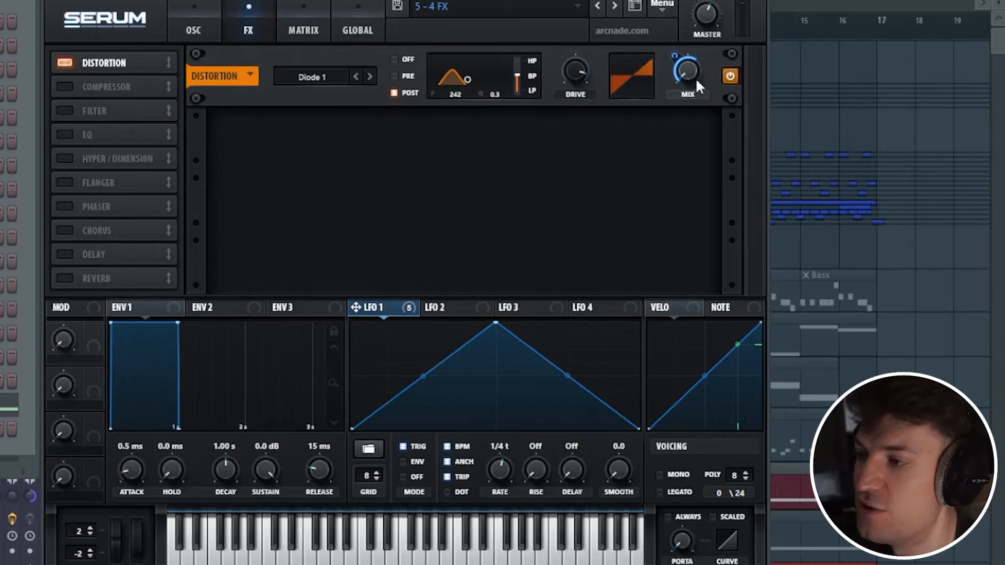
pyautogui.press('space')
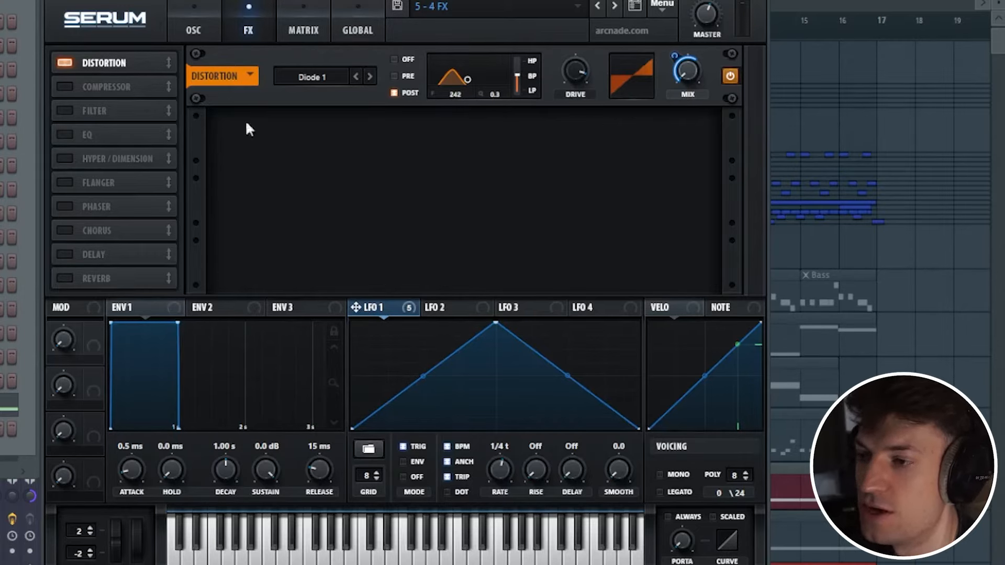
pyautogui.click(62, 87)
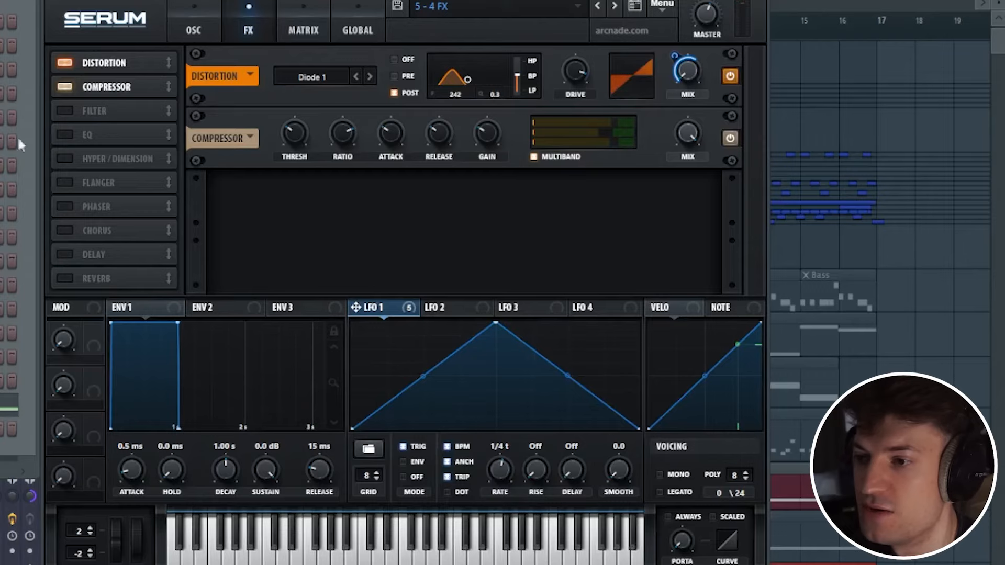
pyautogui.click(65, 111)
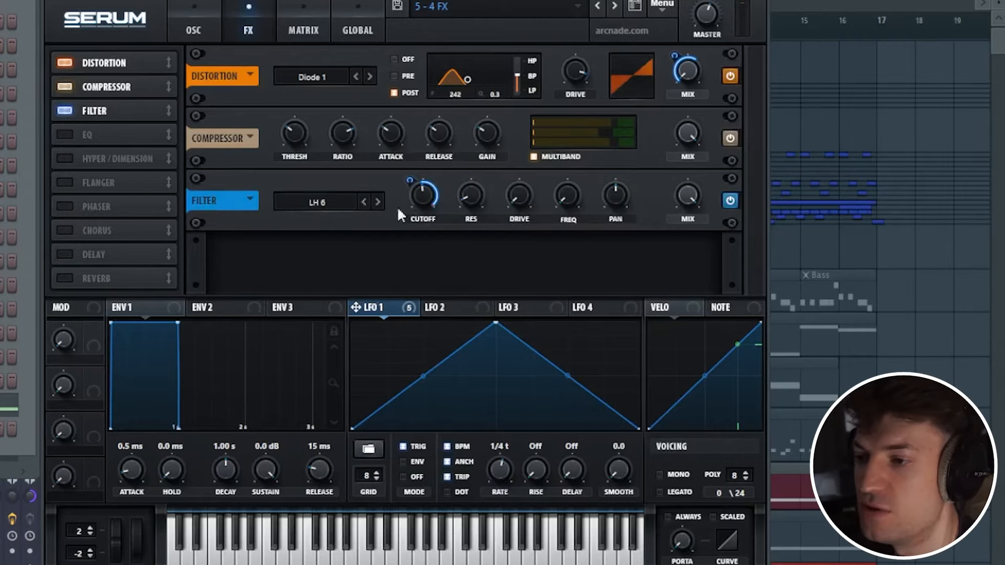
# - Check the oscillator settings against the effects chain and audition a note with the LFO-modulated filter on
pyautogui.click(193, 31)
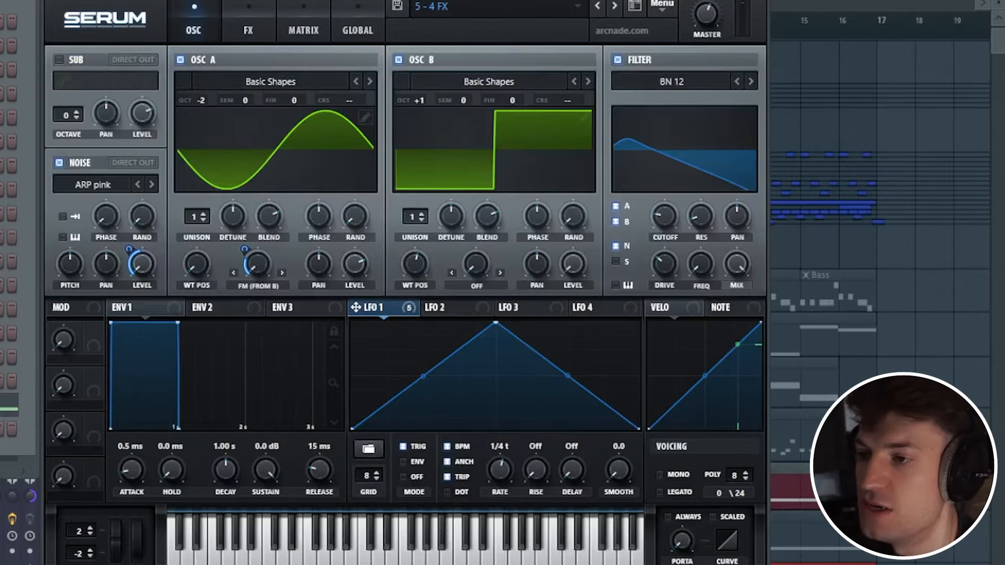
pyautogui.click(248, 31)
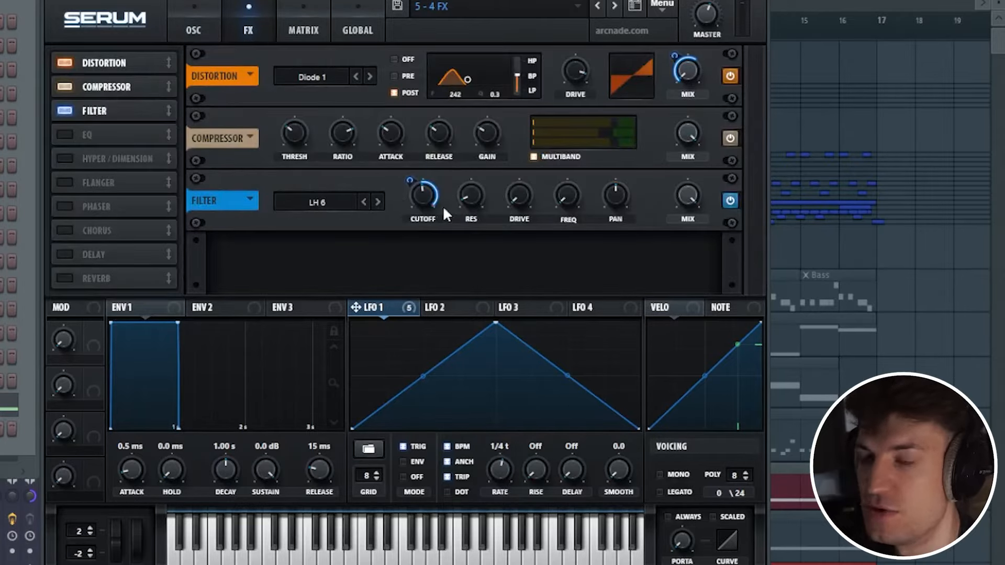
pyautogui.press('v')
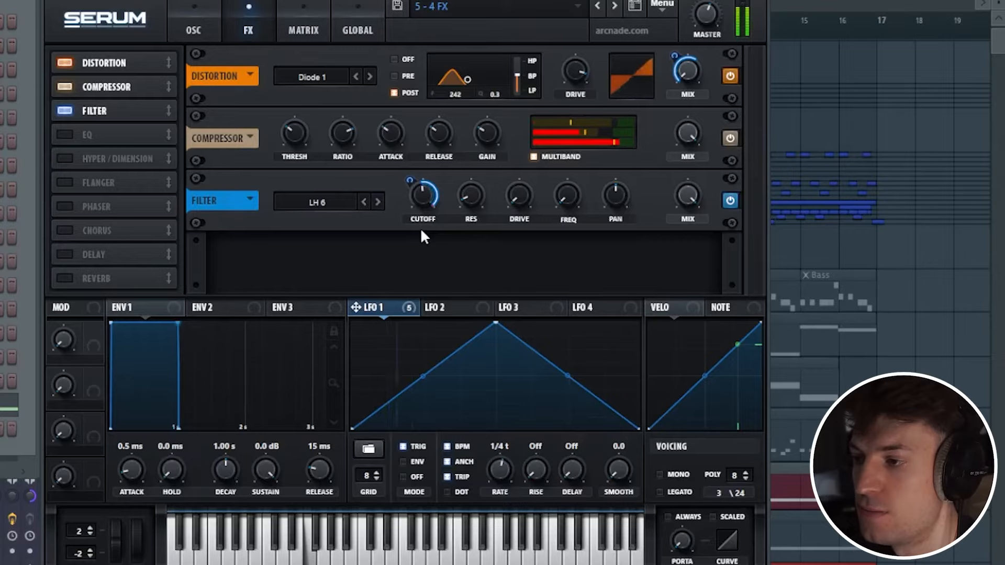
# - Enable the EQ on the 5 - 4 FX patch and compare its modulated high gain with the oscillator settings
pyautogui.click(193, 17)
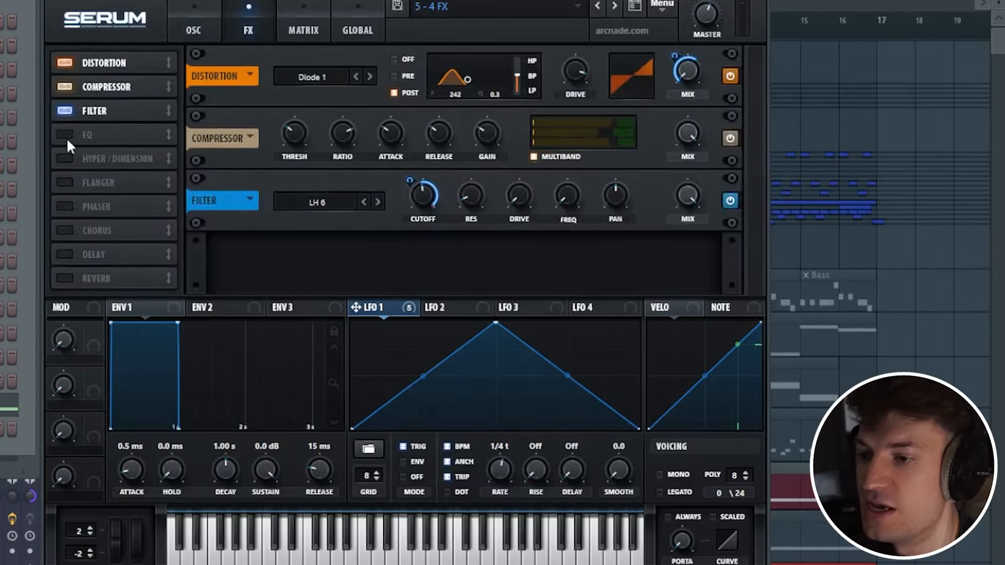
pyautogui.click(67, 138)
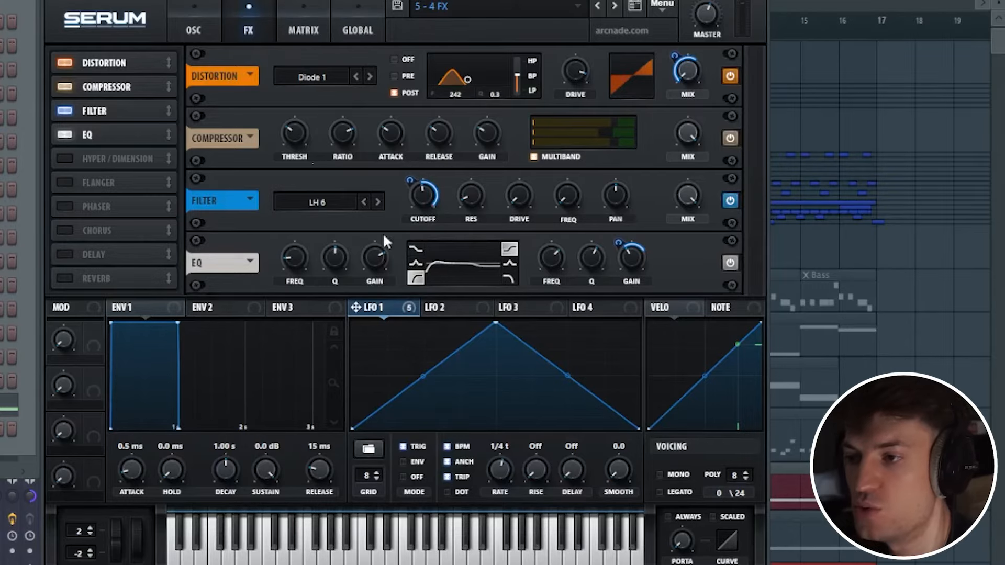
pyautogui.click(198, 21)
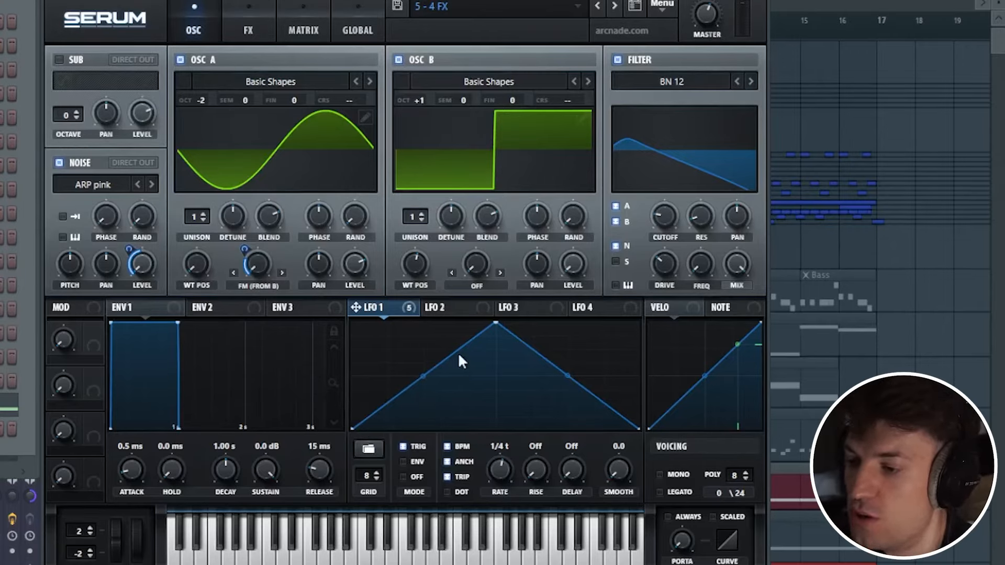
pyautogui.click(254, 29)
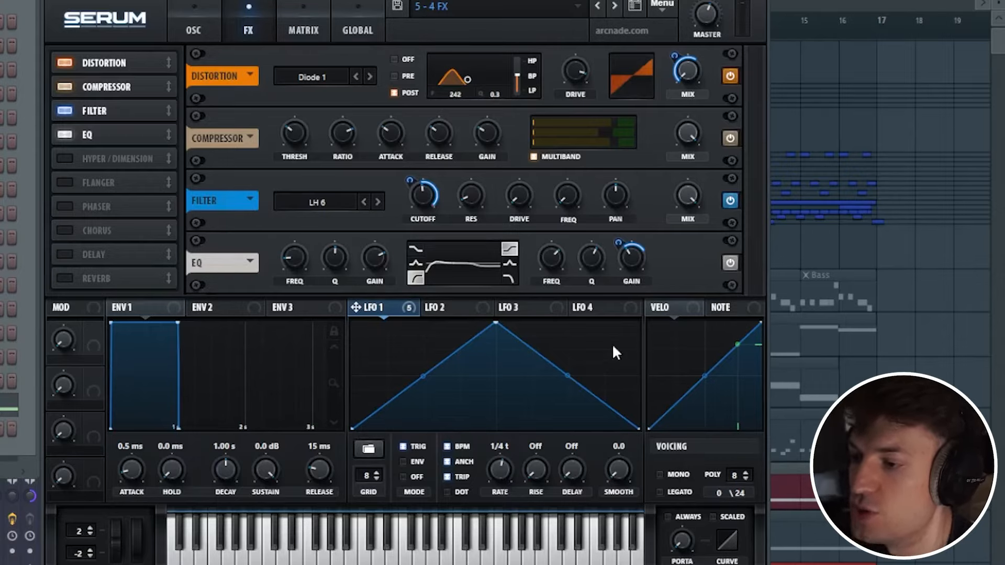
pyautogui.click(200, 18)
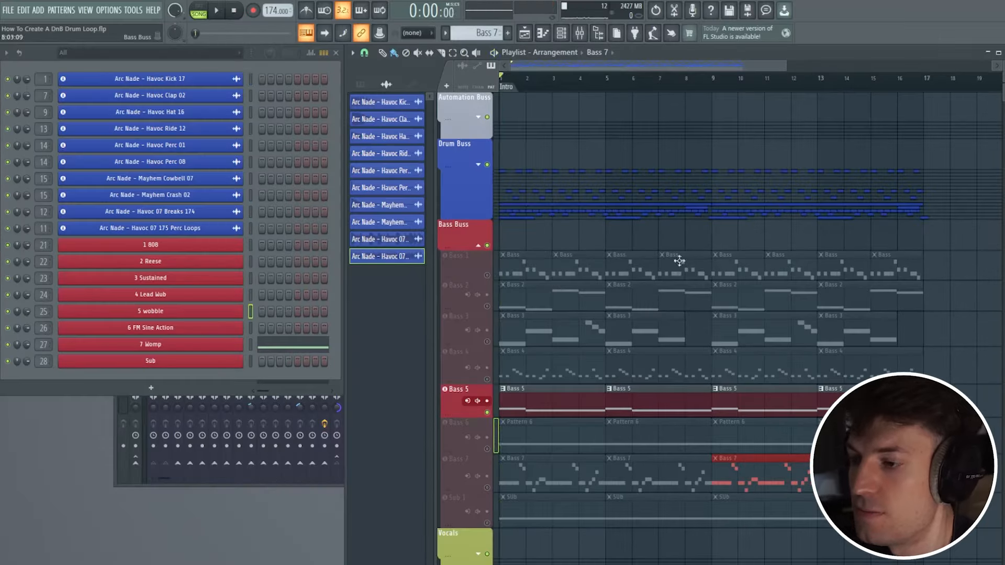
# - Audition the soloed Bass 5 part in the arrangement, stop playback and reopen the 5 wobble synth to recheck its patch
pyautogui.press('space')
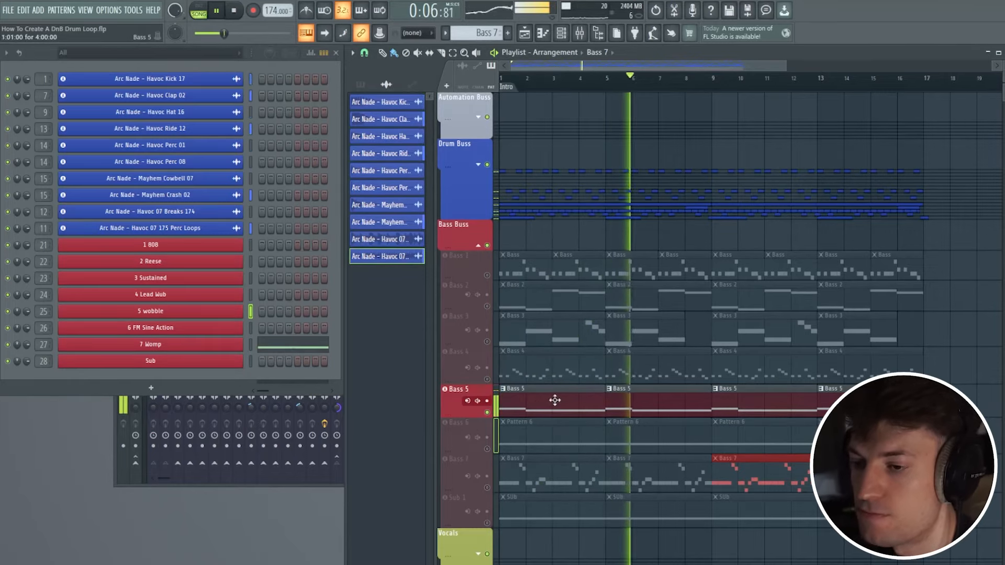
pyautogui.press('space')
pyautogui.click(223, 313)
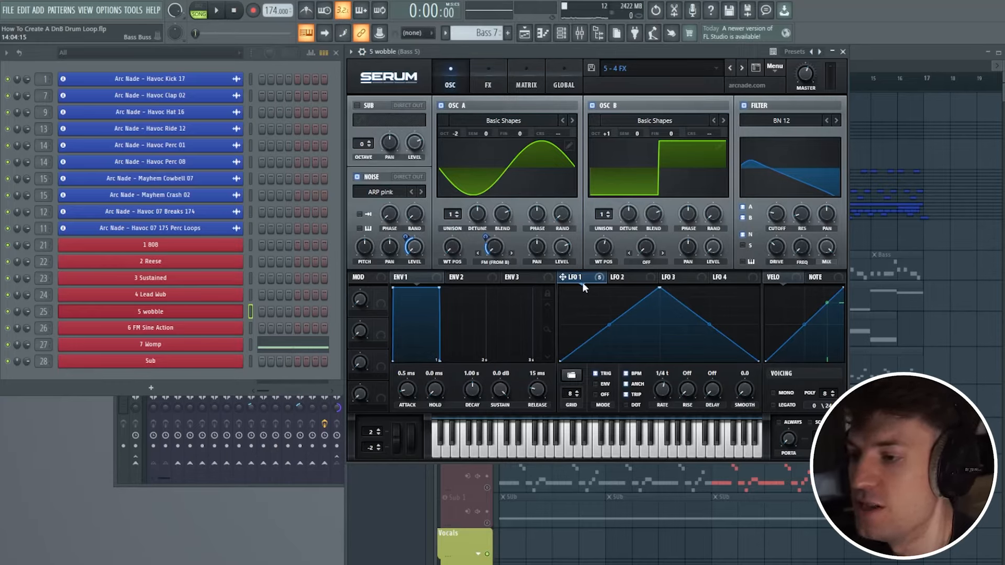
pyautogui.click(473, 85)
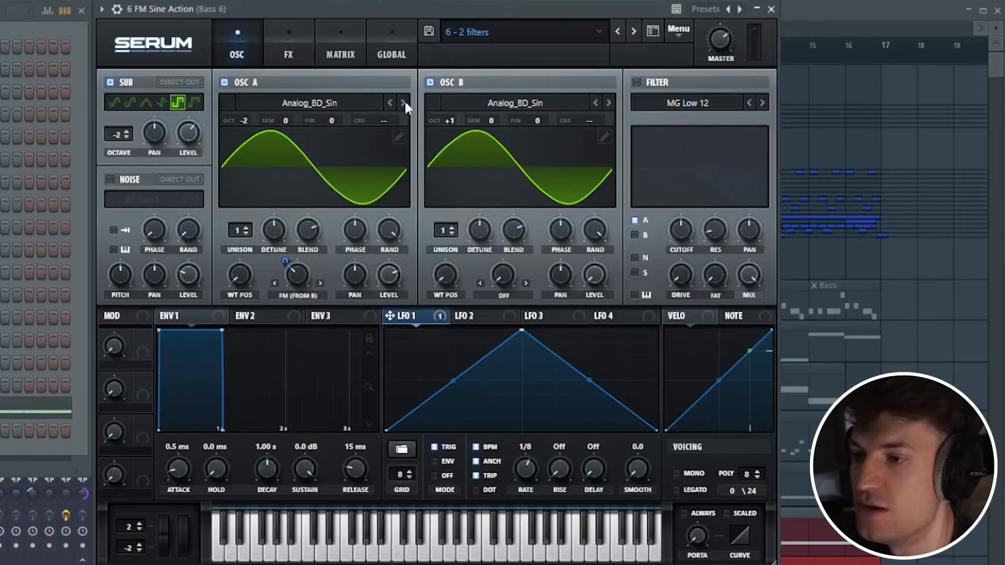
# - Switch off oscillator B and the sub oscillator in 6 FM Sine Action to audition OSC A's sine alone
pyautogui.click(430, 82)
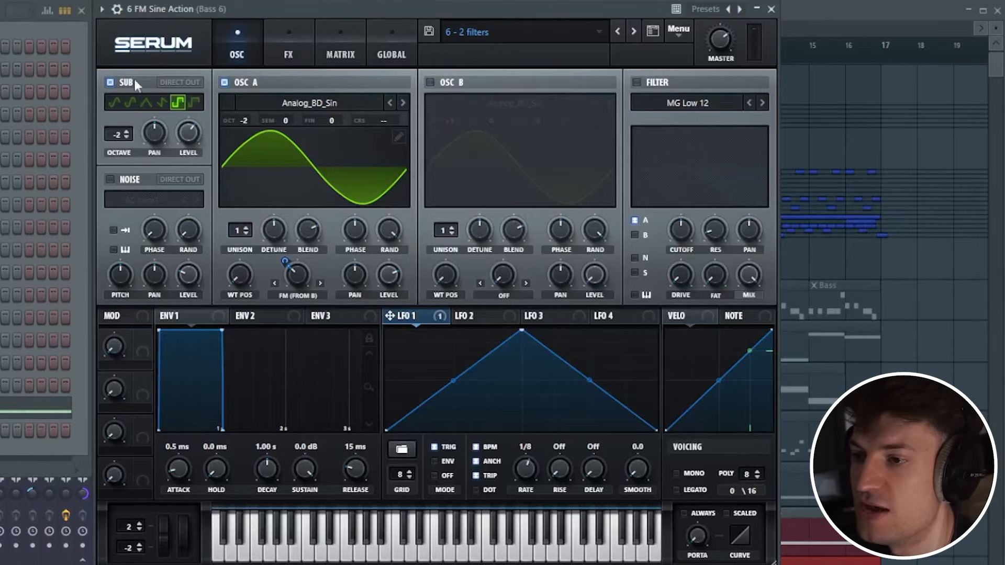
pyautogui.click(109, 83)
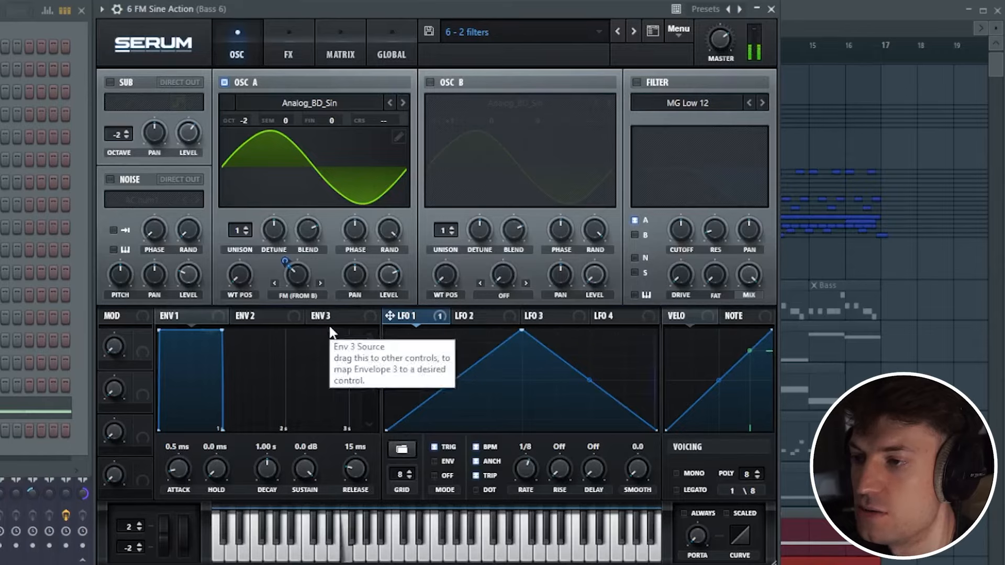
# - Re-enable oscillator B and sweep OSC A's FM (From B) amount down to minimum and back up
pyautogui.moveTo(285, 282); pyautogui.dragTo(285, 342)
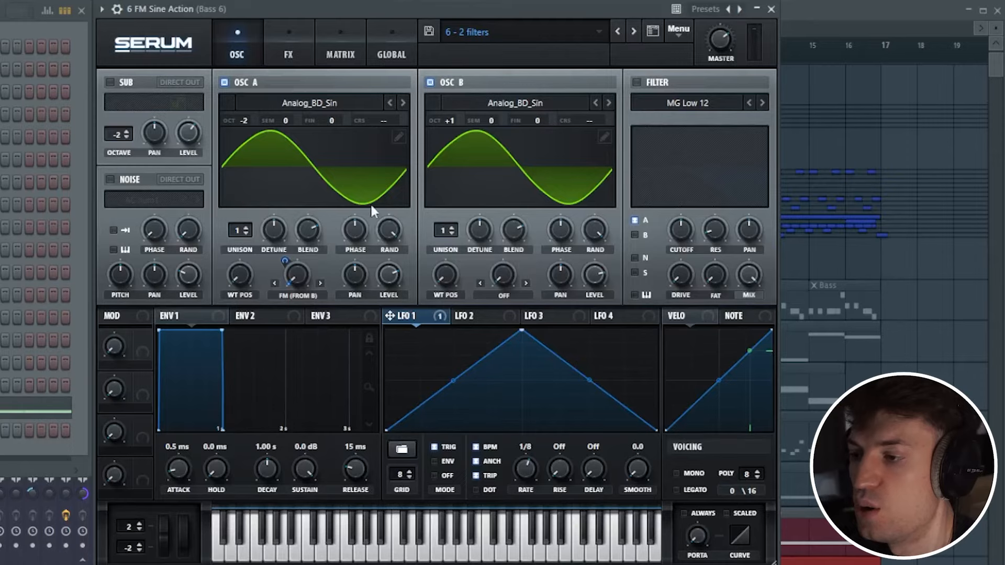
pyautogui.moveTo(606, 286); pyautogui.dragTo(576, 440)
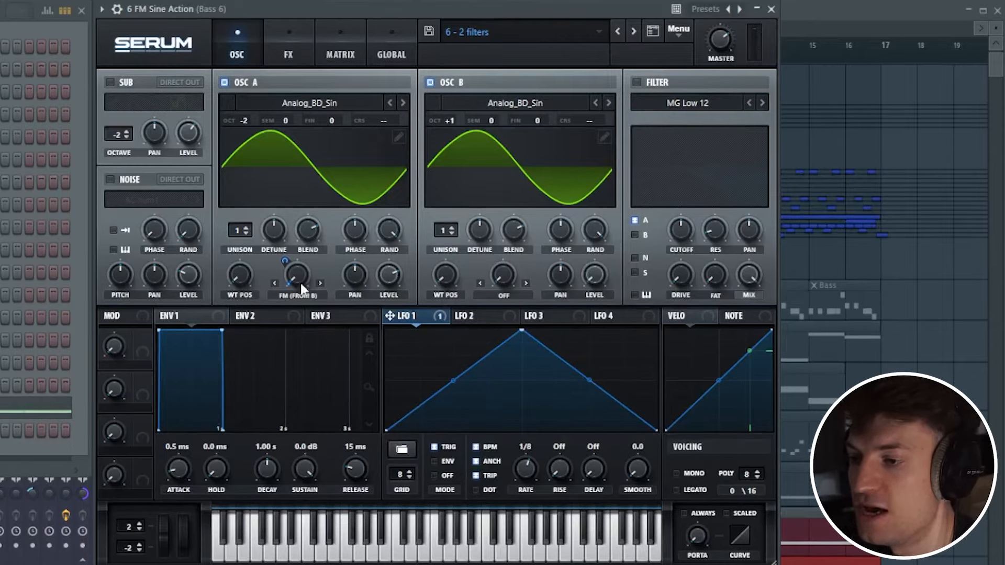
pyautogui.moveTo(300, 278); pyautogui.dragTo(315, 232)
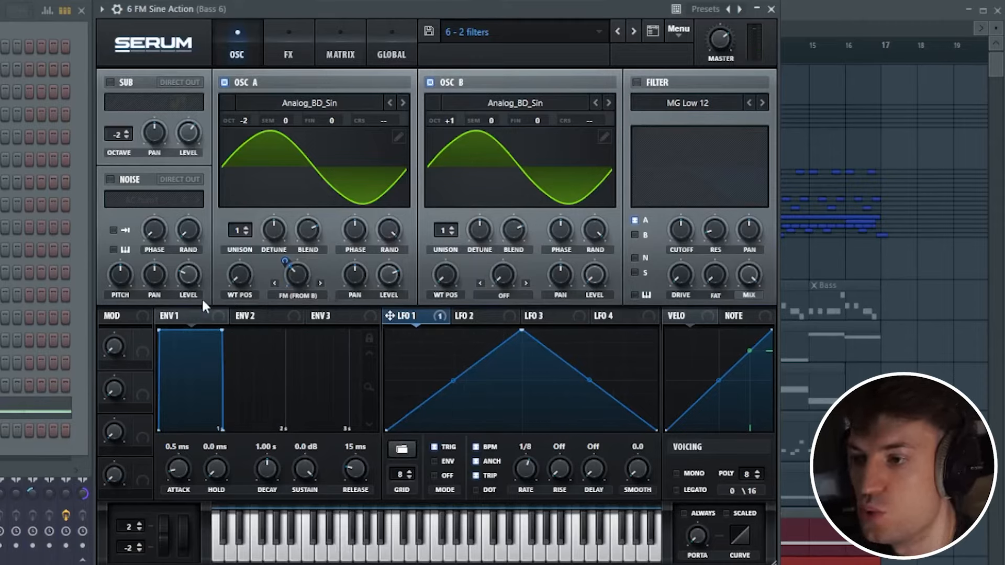
pyautogui.moveTo(301, 275)
pyautogui.moveTo(301, 273); pyautogui.dragTo(319, 287)
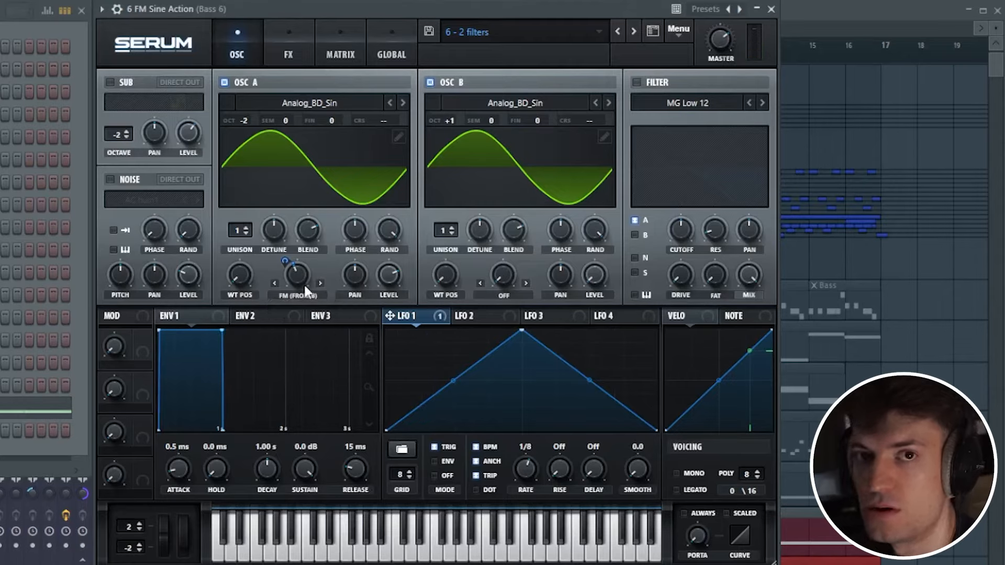
pyautogui.moveTo(307, 264); pyautogui.dragTo(302, 275)
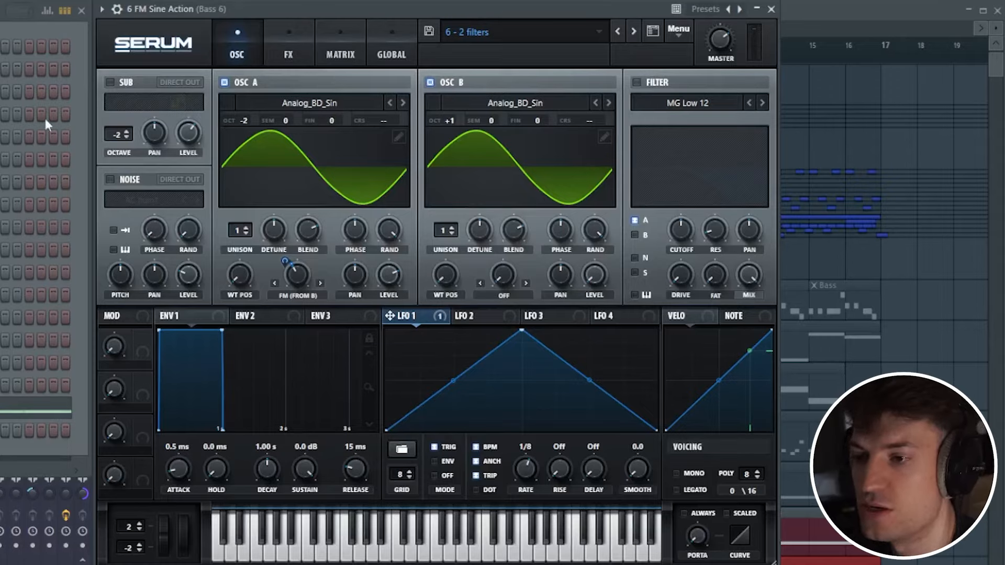
# - Turn the sub oscillator back on and check OSC A's wavetable in the Analog category
pyautogui.click(108, 80)
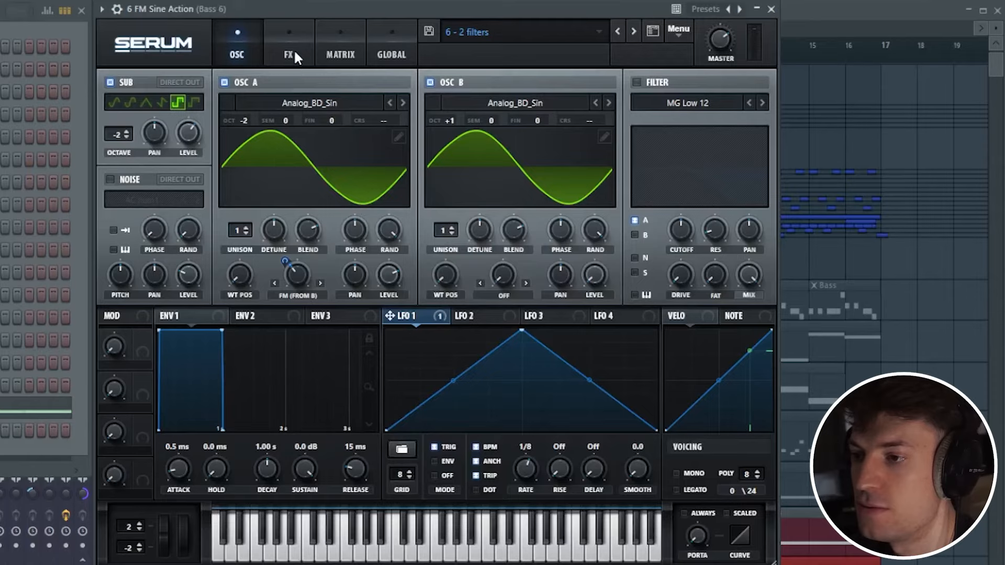
pyautogui.click(303, 100)
pyautogui.moveTo(298, 117)
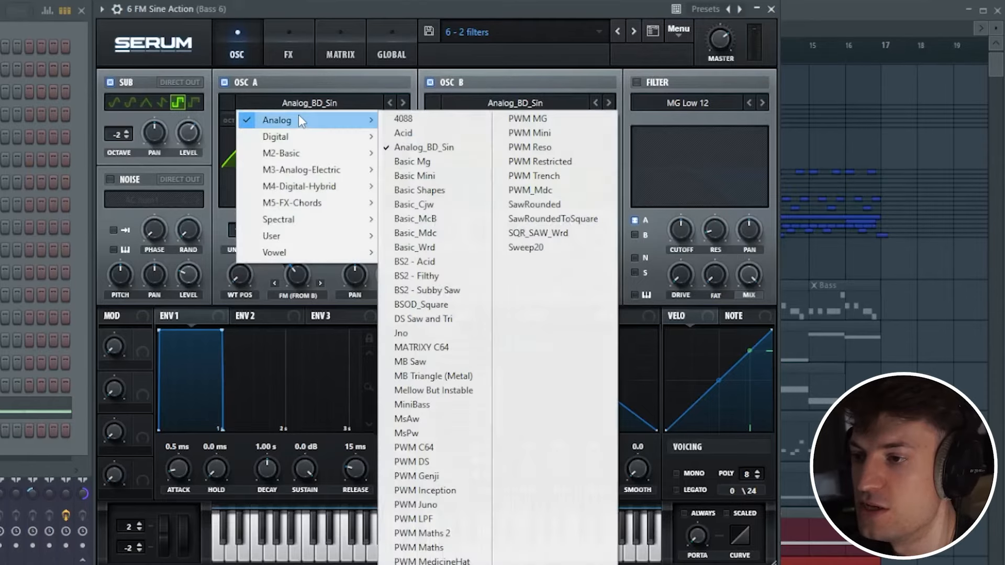
# - Enable Tube distortion and the compressor on the 6 - 2 filters patch, auditioning a note with the distortion bypassed and active
pyautogui.click(290, 50)
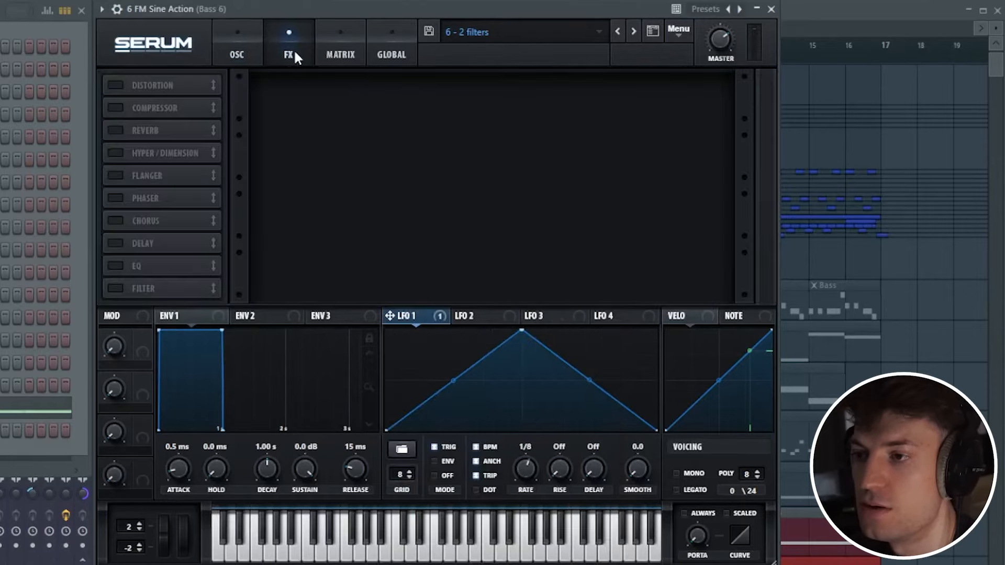
pyautogui.click(119, 85)
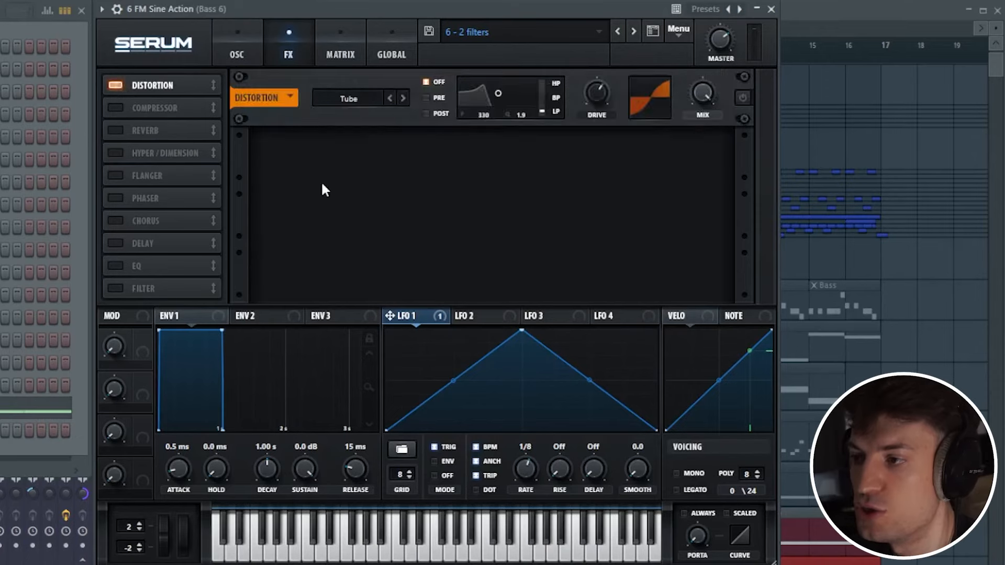
pyautogui.press('space')
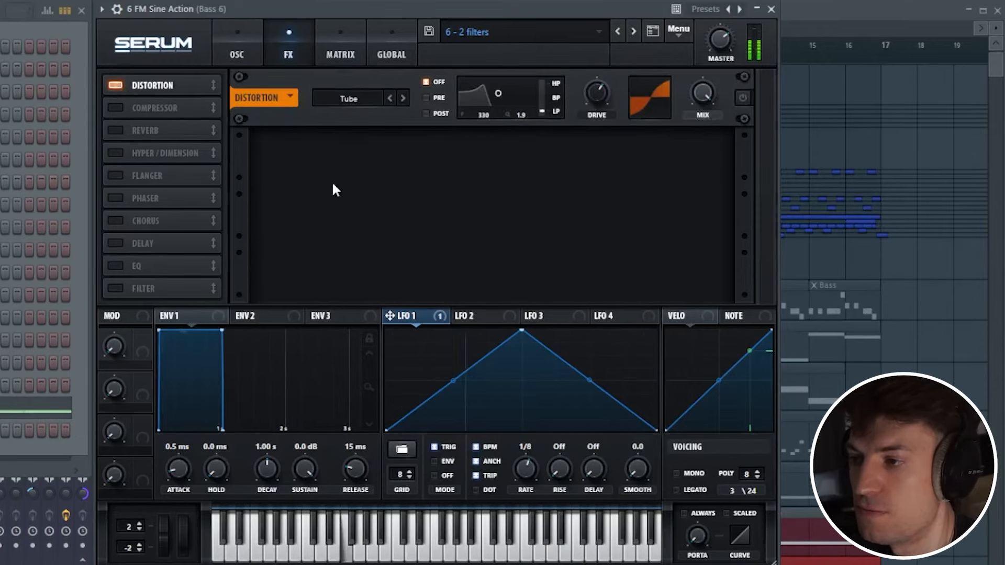
pyautogui.click(742, 98)
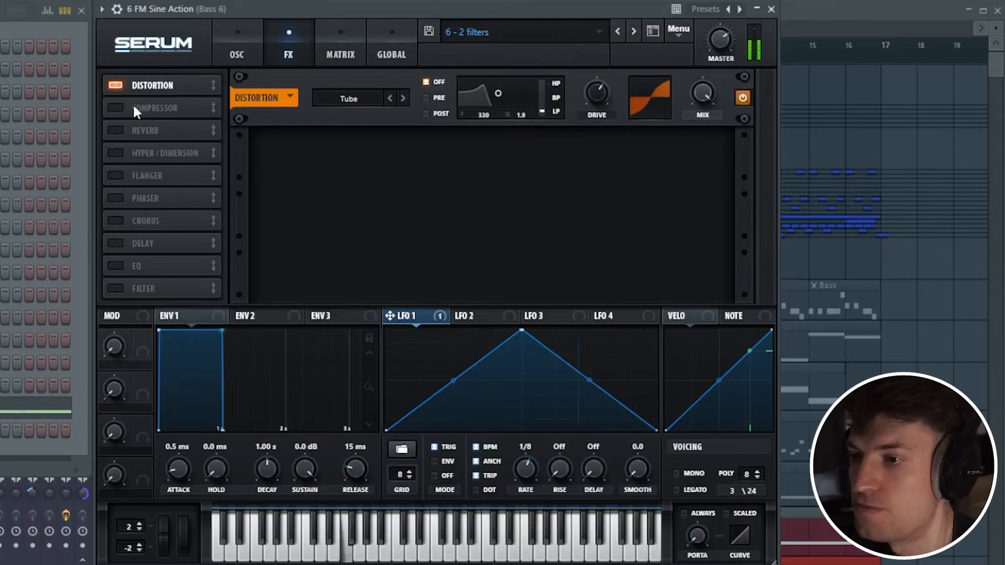
pyautogui.click(111, 108)
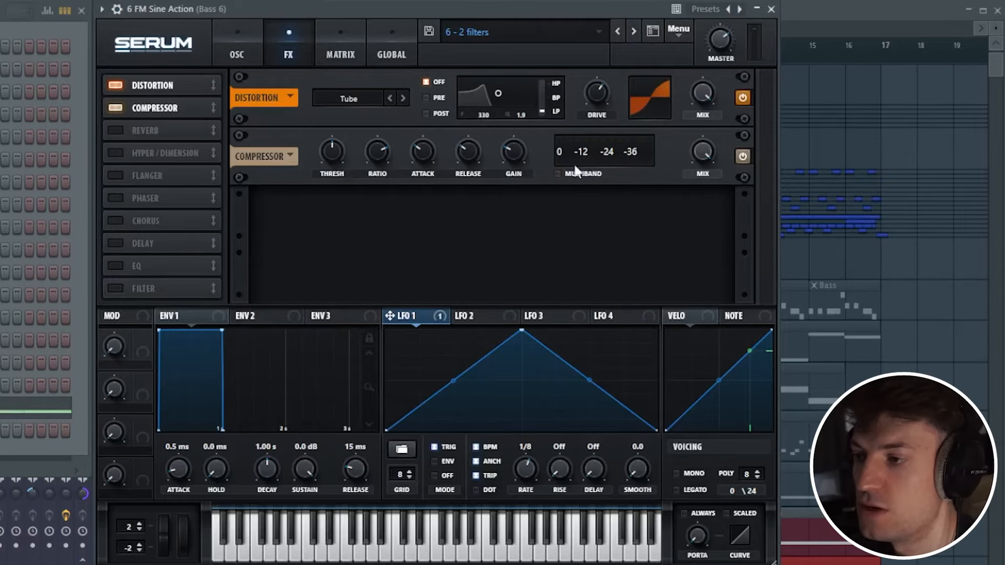
# - Adjust LFO 1's modulation of OSC A's FM (From B) amount to about 20, auditioning it with and without the sub
pyautogui.click(246, 50)
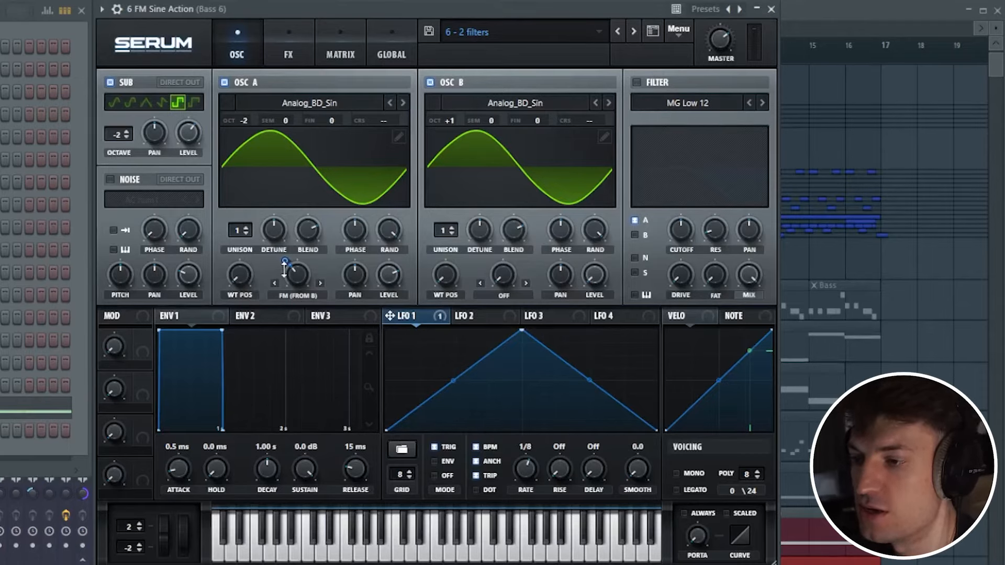
pyautogui.moveTo(286, 265)
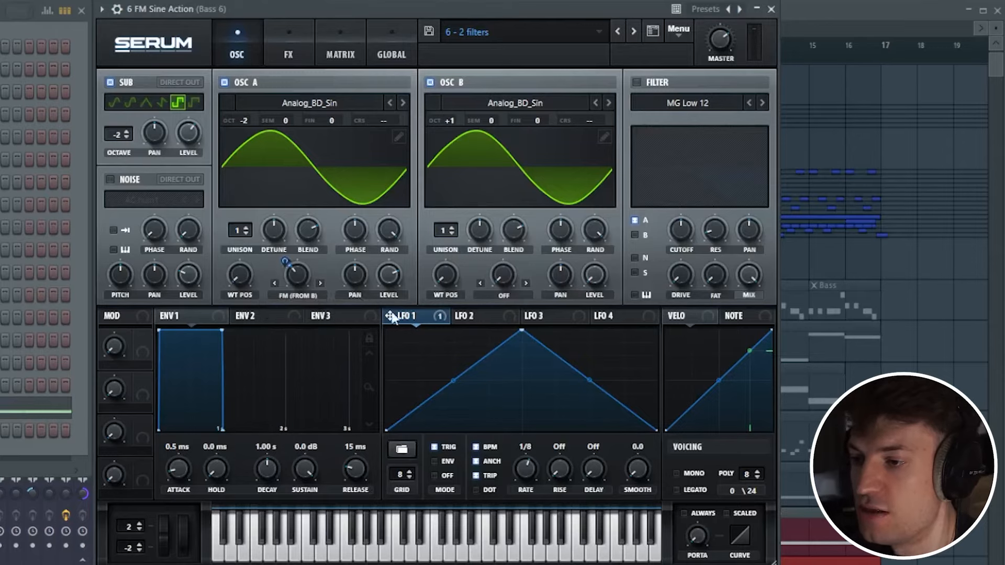
pyautogui.moveTo(286, 260)
pyautogui.mouseDown()
pyautogui.moveTo(292, 272)
pyautogui.moveTo(288, 256)
pyautogui.mouseUp()
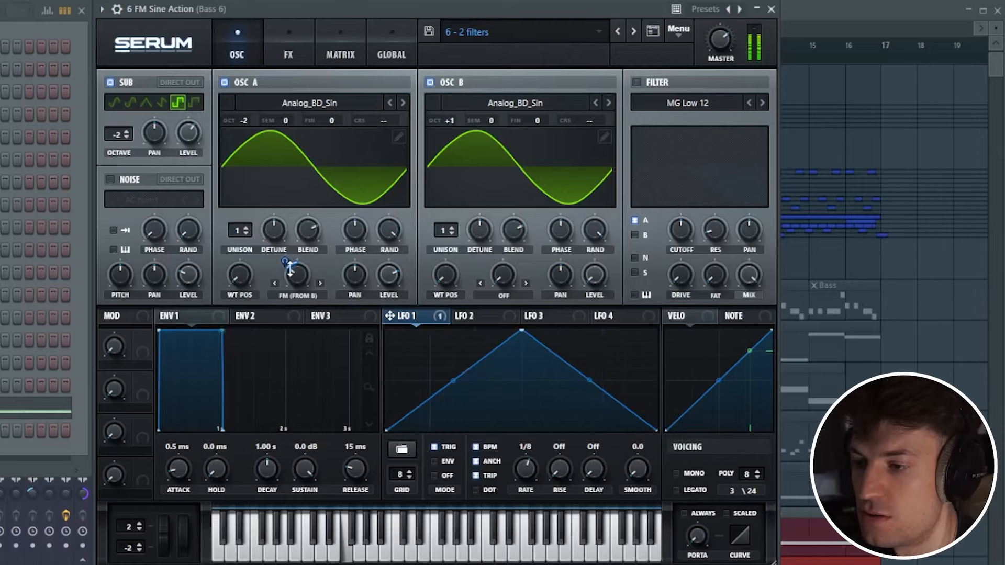
pyautogui.click(110, 82)
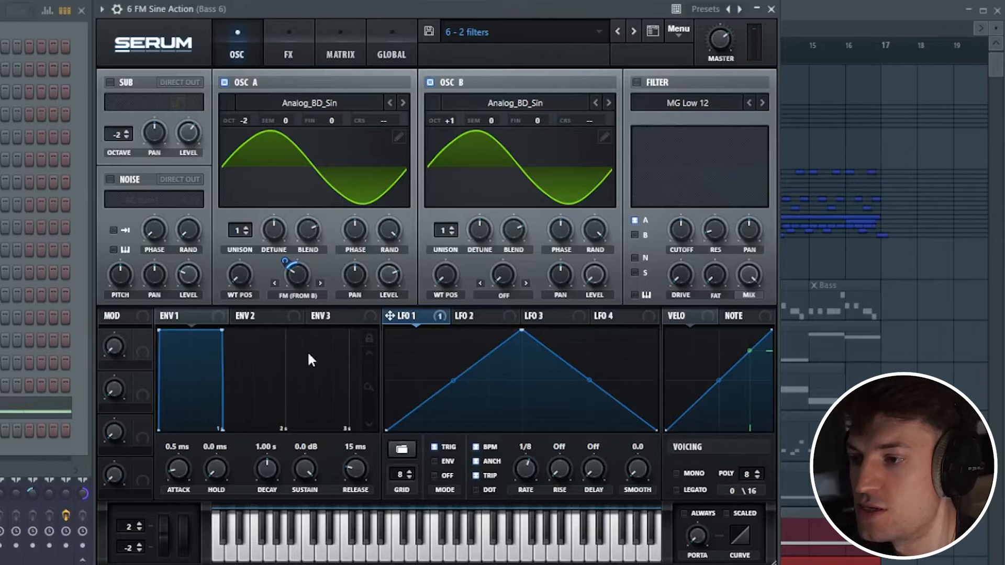
pyautogui.click(110, 83)
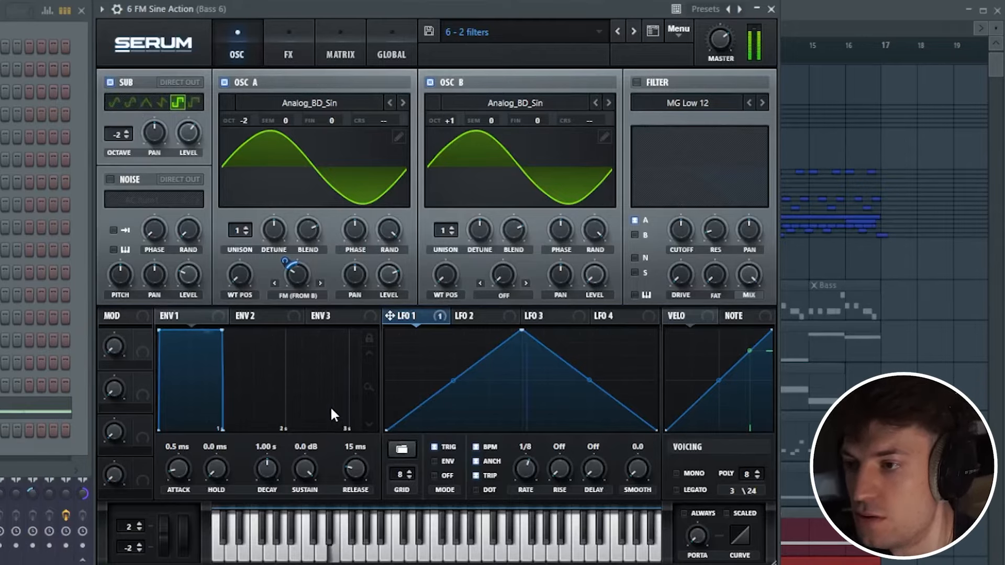
pyautogui.moveTo(285, 260); pyautogui.dragTo(290, 285)
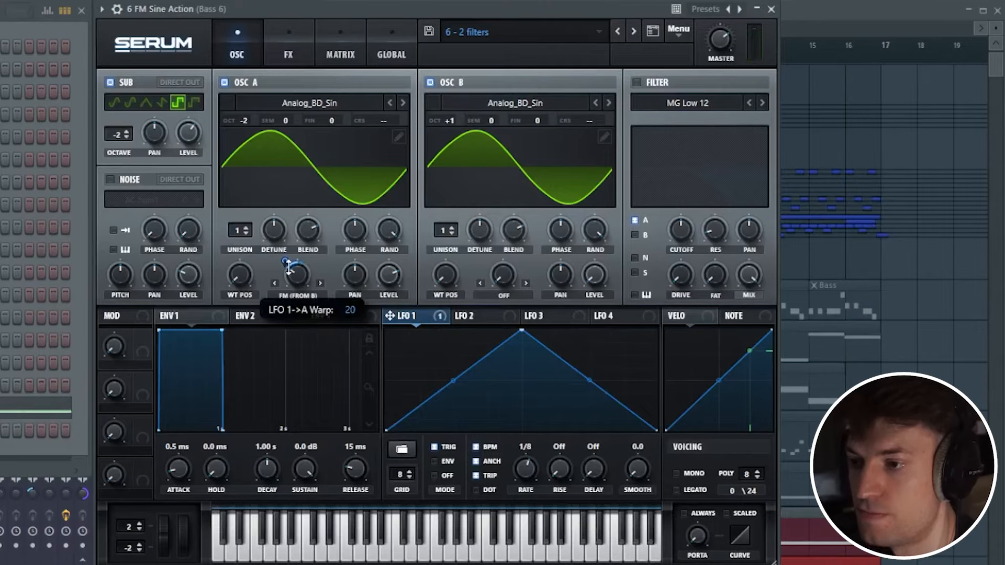
pyautogui.moveTo(445, 231); pyautogui.dragTo(463, 246)
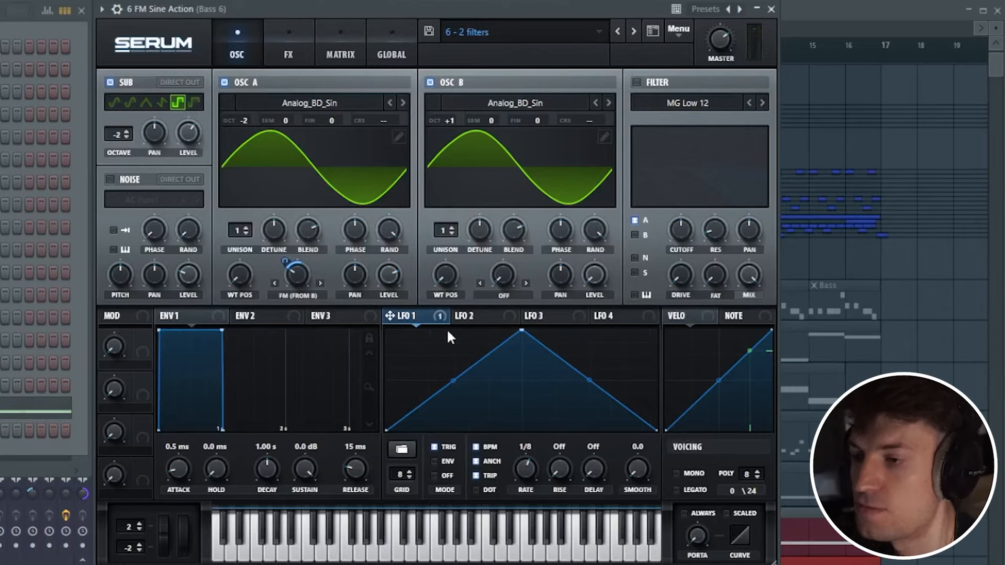
# - Set LFO 2's rate to 2 bar and route it to master tuning (Mast.Tun) with a slight positive amount in the modulation matrix
pyautogui.click(461, 315)
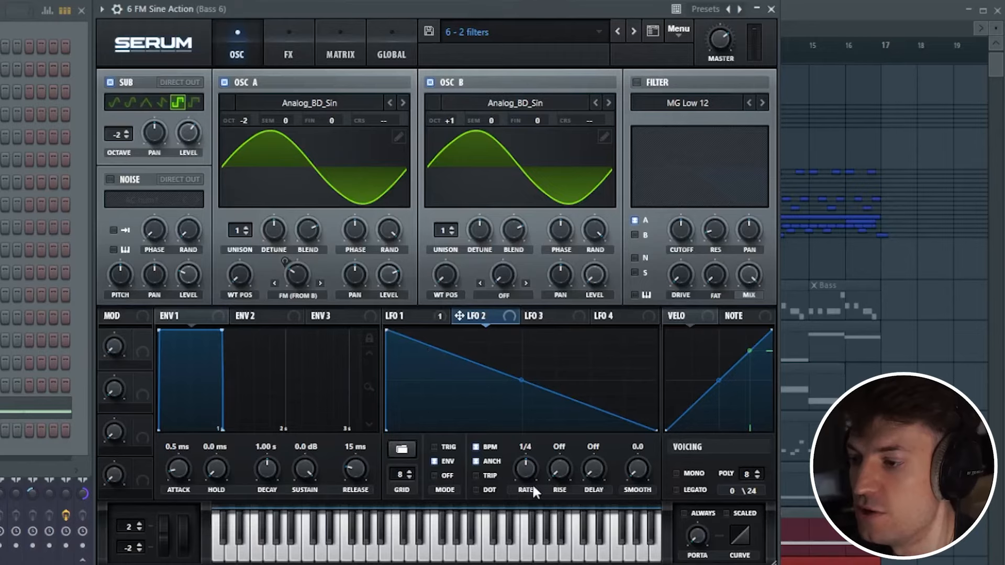
pyautogui.moveTo(535, 463); pyautogui.dragTo(524, 488)
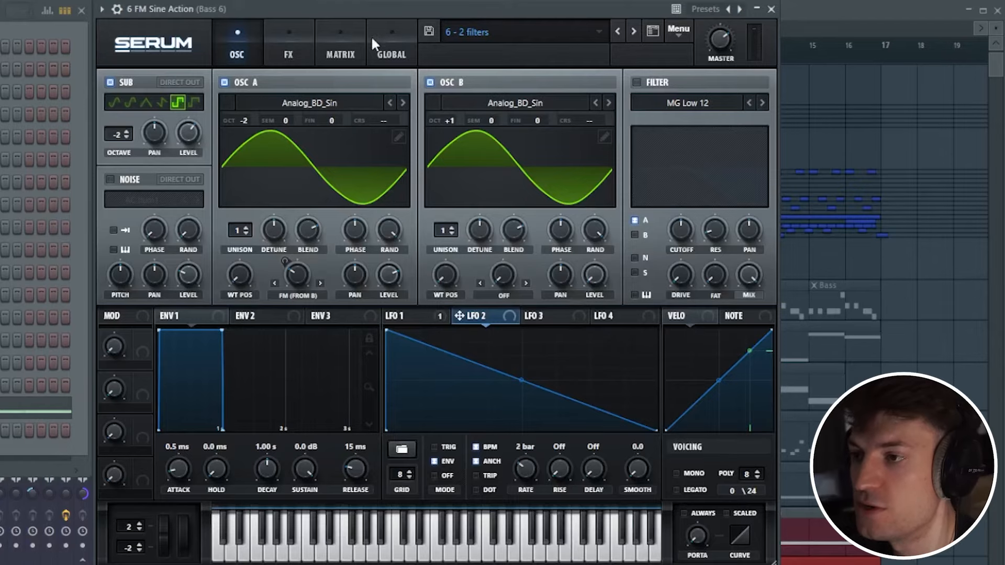
pyautogui.click(391, 45)
pyautogui.click(343, 47)
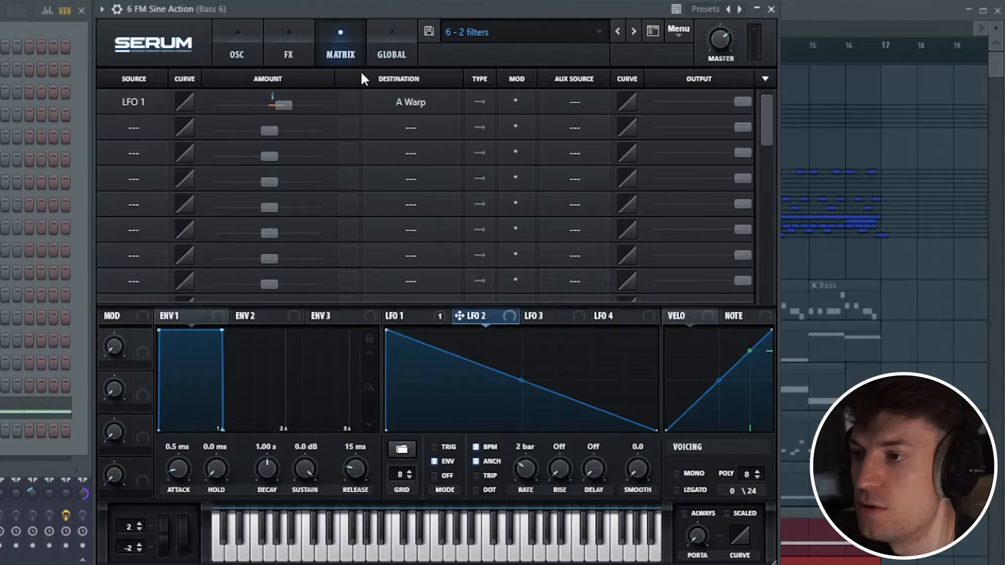
pyautogui.click(129, 126)
pyautogui.click(166, 246)
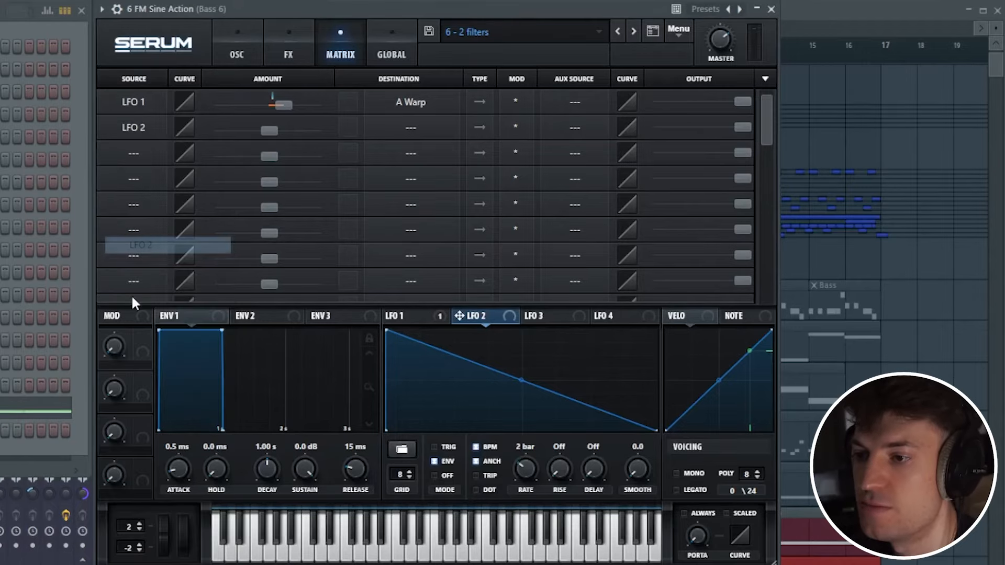
pyautogui.click(425, 131)
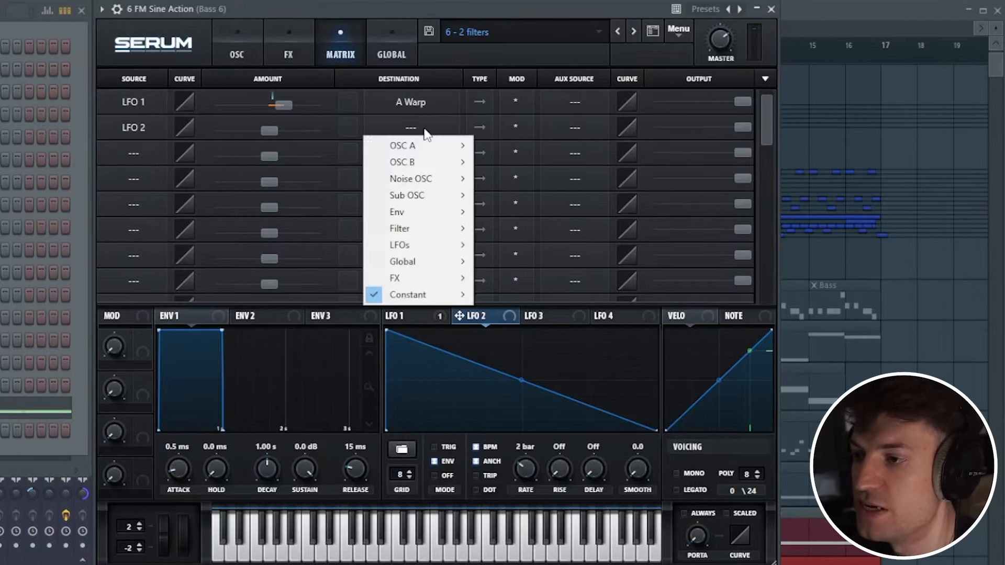
pyautogui.moveTo(474, 268)
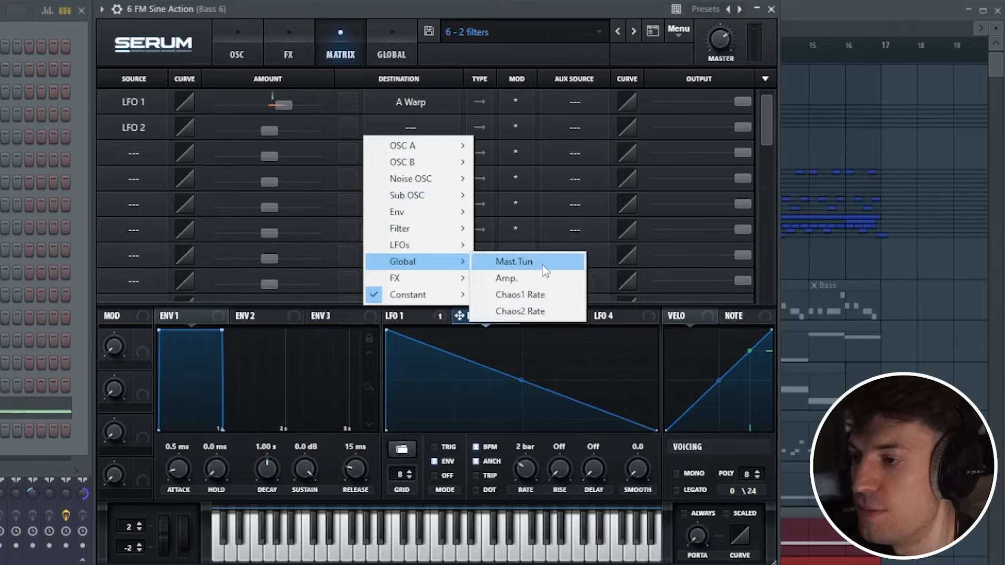
pyautogui.click(513, 261)
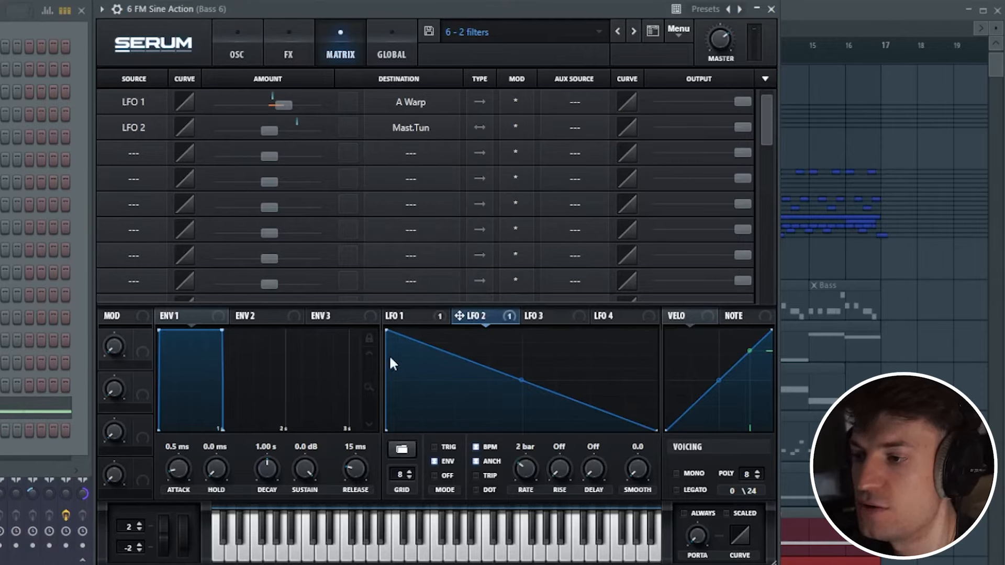
pyautogui.moveTo(269, 131); pyautogui.dragTo(273, 133)
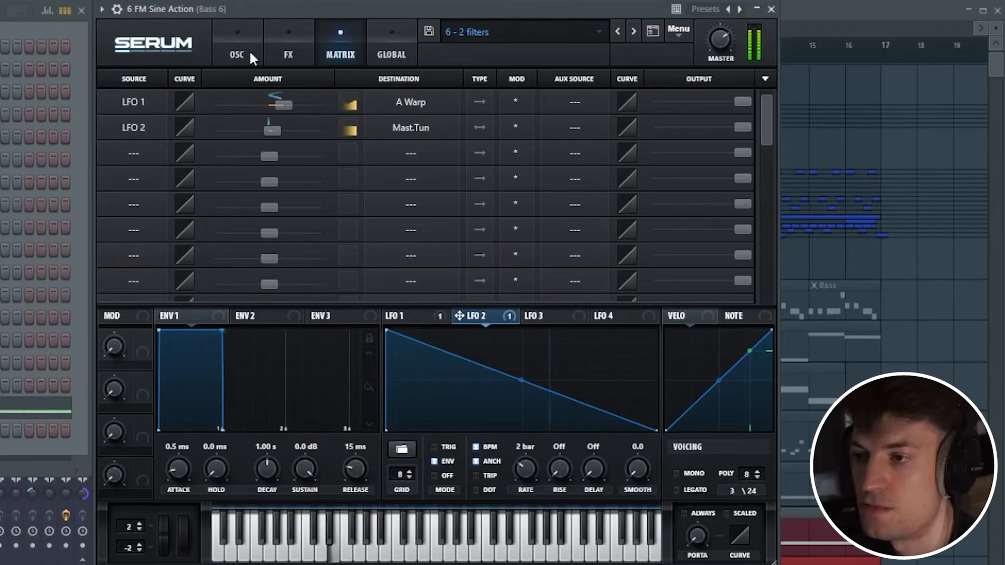
# - Turn off the sub oscillator and check the effects rack of the 6 - 2 filters patch
pyautogui.click(225, 49)
pyautogui.click(110, 83)
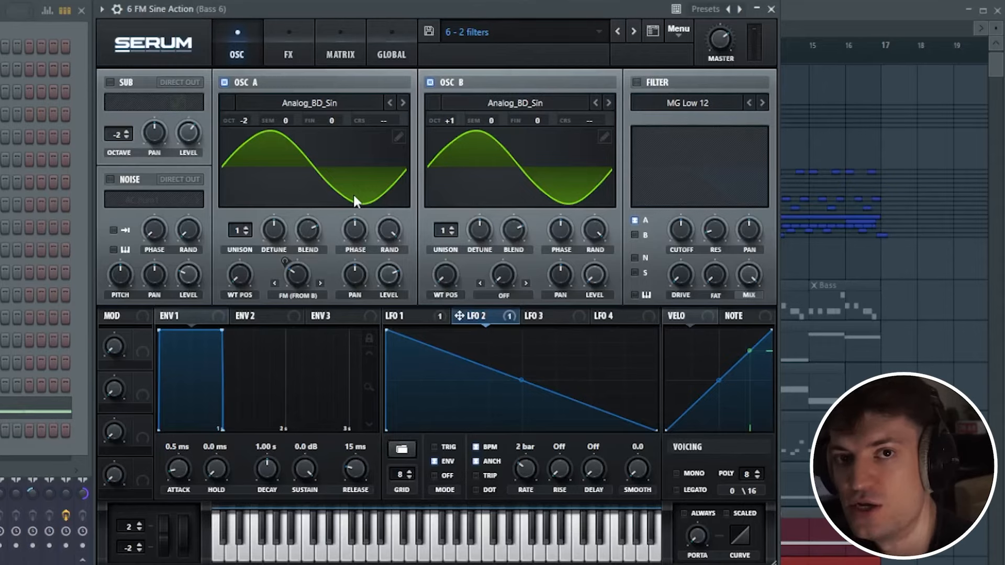
pyautogui.click(288, 52)
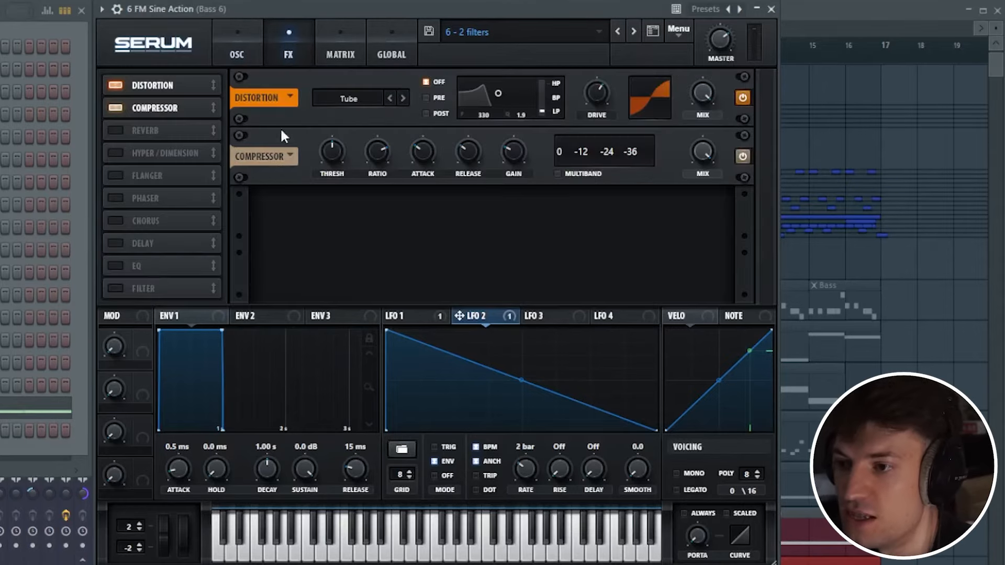
# - Audition lower and higher depths of LFO 2's master tuning modulation and leave it slightly above zero
pyautogui.click(341, 52)
pyautogui.moveTo(269, 128); pyautogui.dragTo(268, 131)
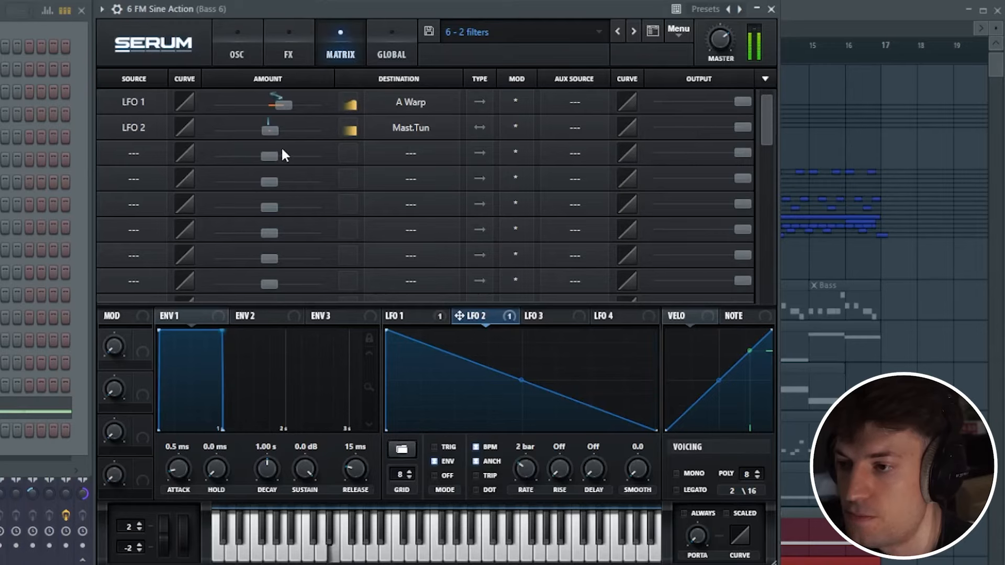
pyautogui.moveTo(275, 131); pyautogui.dragTo(294, 132)
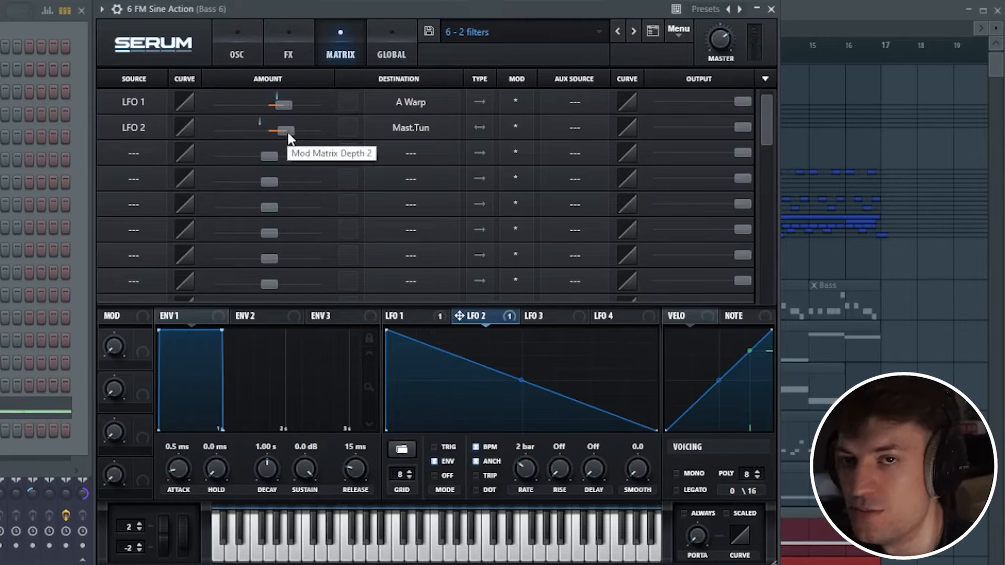
pyautogui.moveTo(288, 135); pyautogui.dragTo(273, 133)
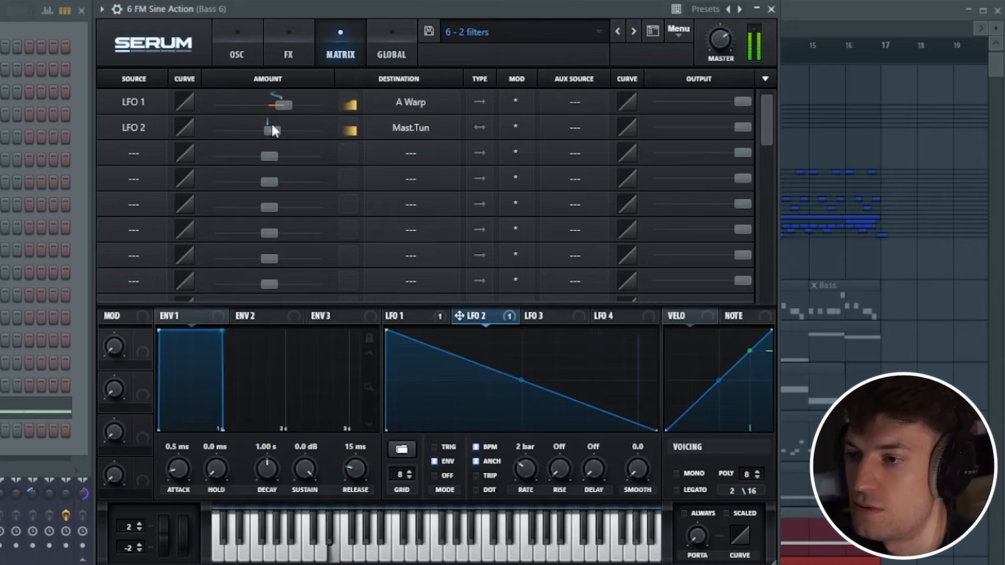
pyautogui.moveTo(270, 126); pyautogui.dragTo(270, 128)
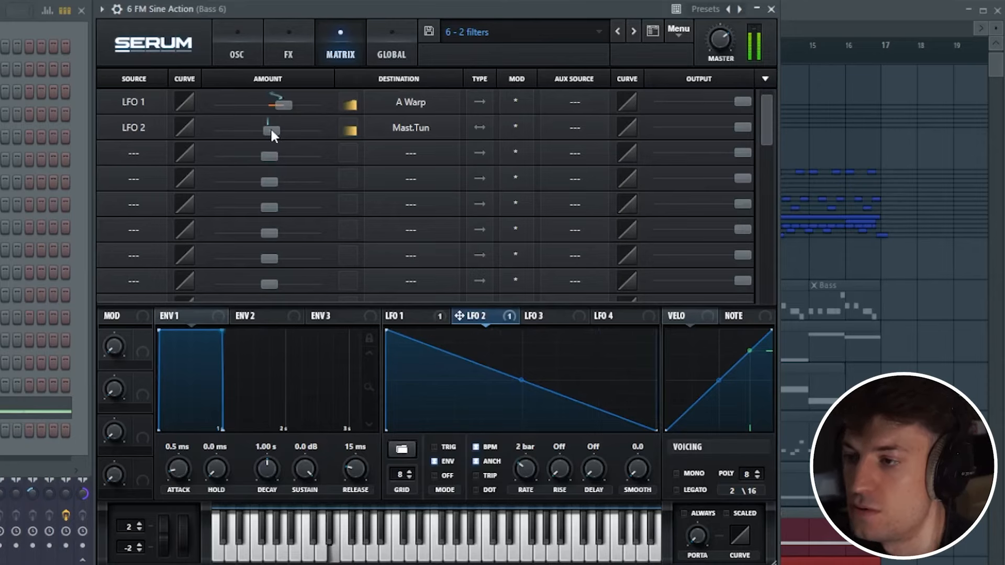
# - Check which wavetables OSC A and OSC B use in the 7 - 4 FX patch
pyautogui.click(239, 41)
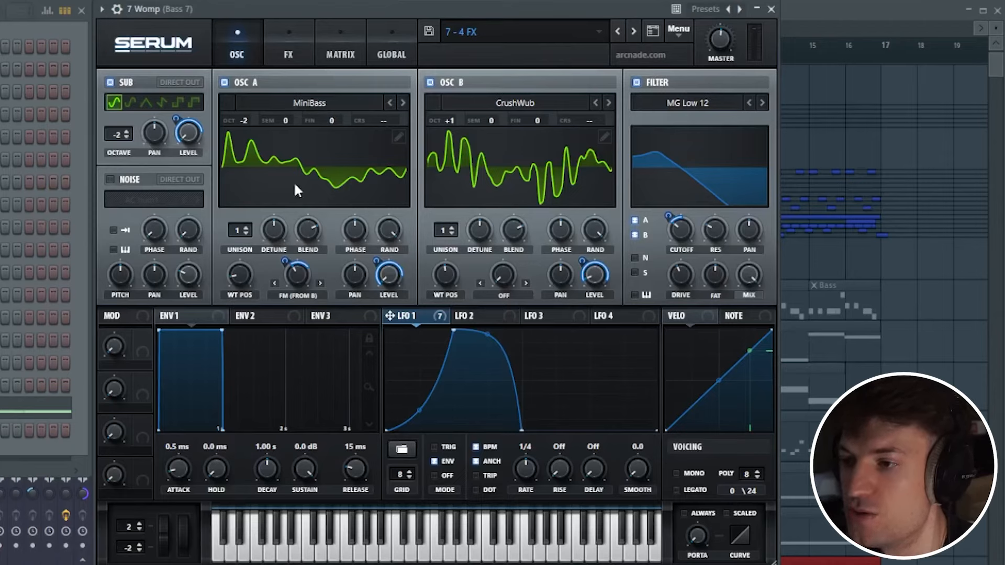
pyautogui.click(308, 100)
pyautogui.moveTo(314, 120)
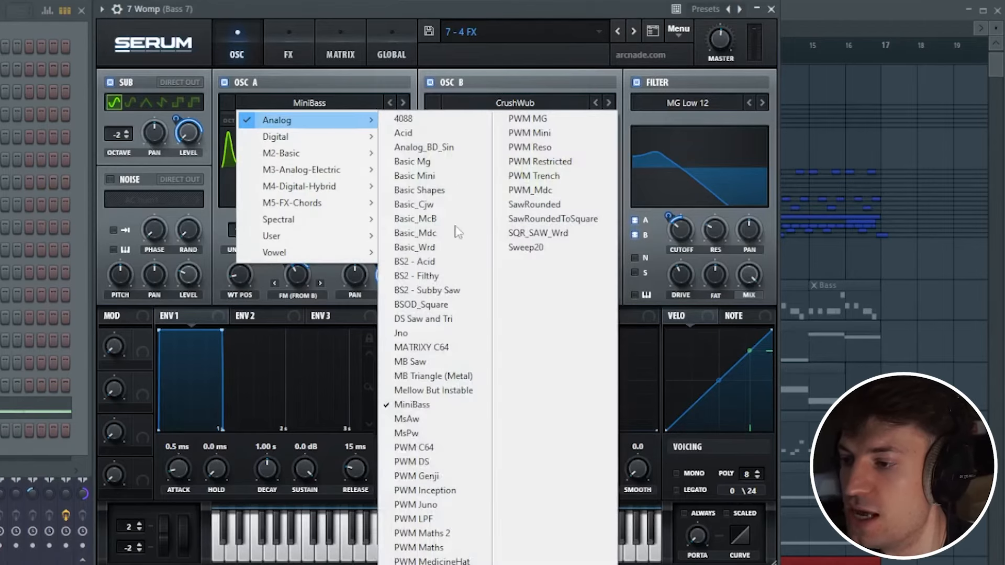
pyautogui.click(433, 4)
pyautogui.click(499, 99)
pyautogui.moveTo(503, 137)
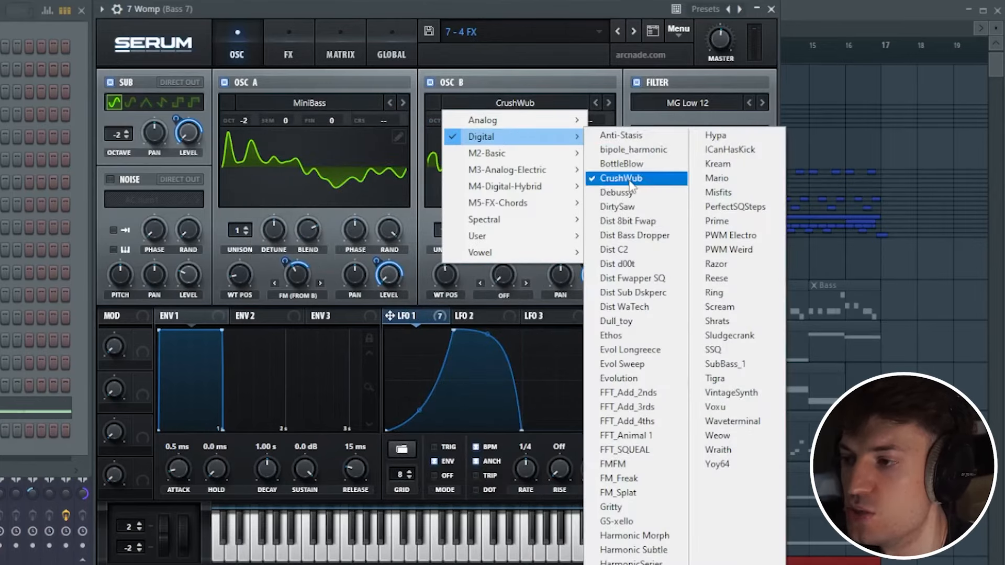
pyautogui.click(473, 8)
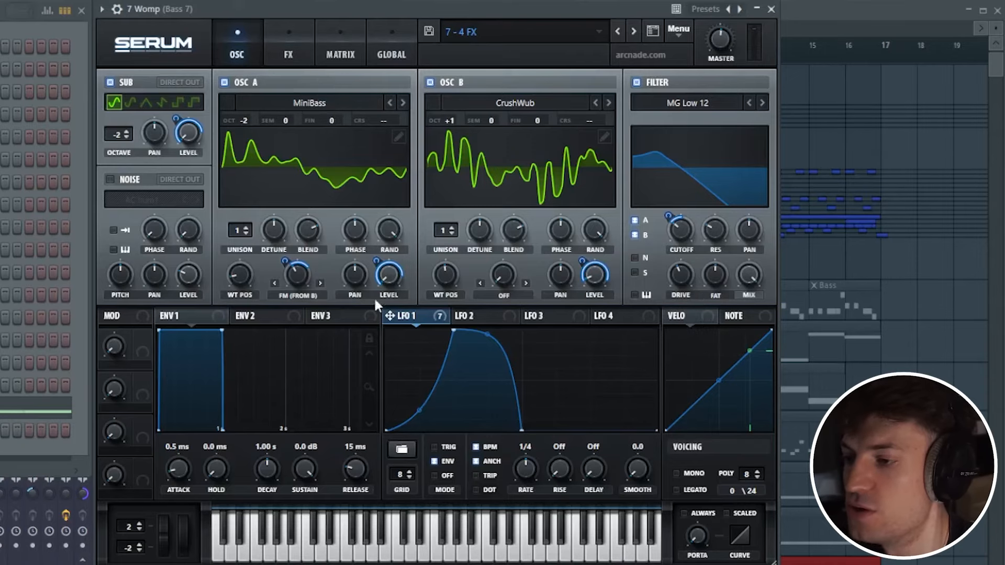
# - Enable the X-Shaper distortion on the 7 - 4 FX patch, audition it and check the available distortion types
pyautogui.click(286, 55)
pyautogui.click(242, 44)
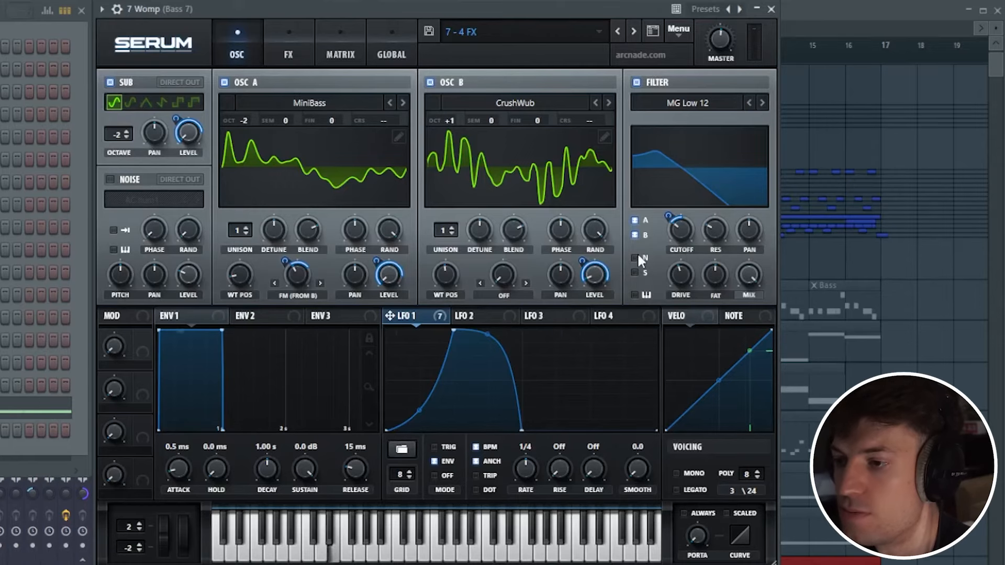
pyautogui.click(288, 42)
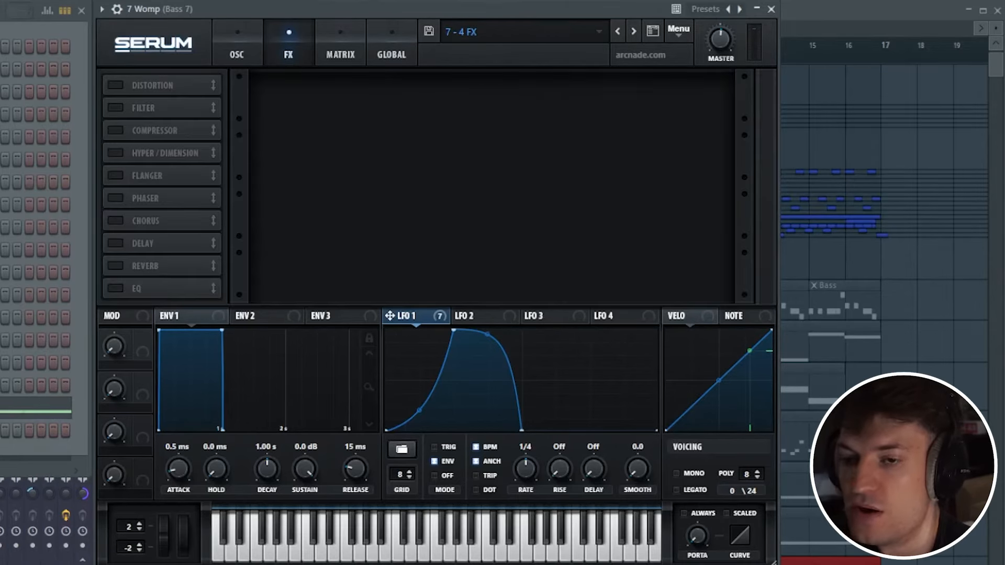
pyautogui.click(116, 85)
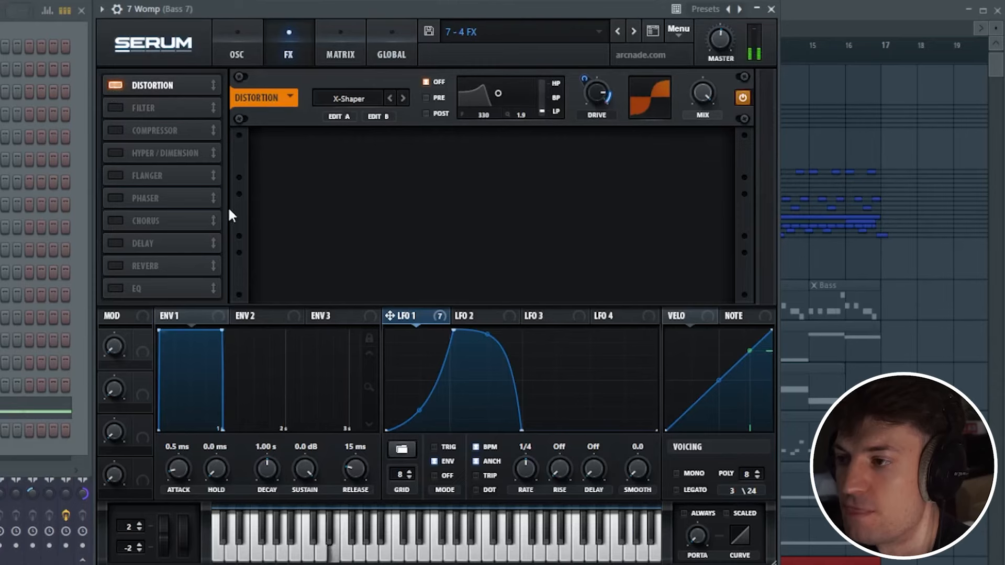
pyautogui.click(343, 98)
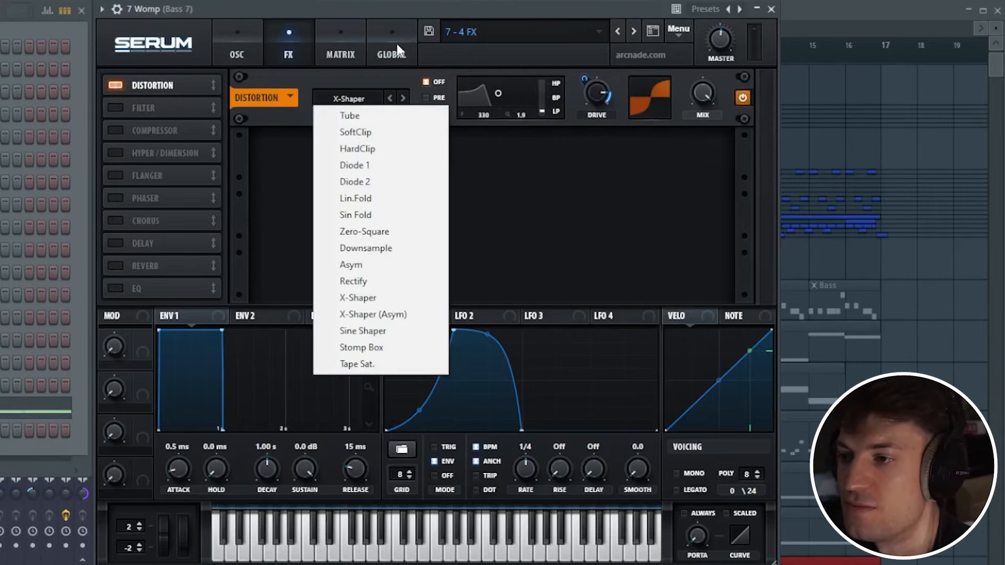
pyautogui.click(407, 4)
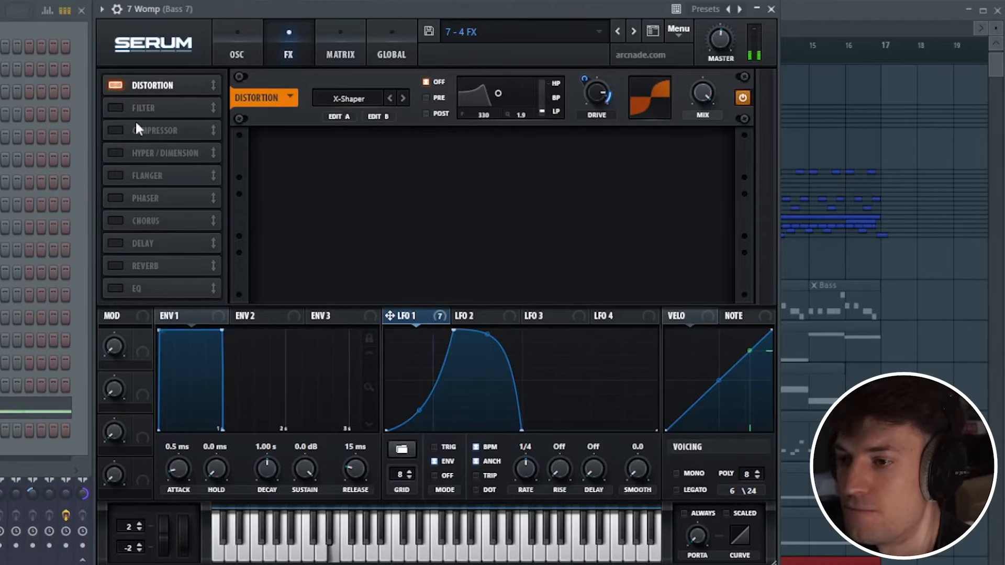
# - Enable the MG Low 24 filter, multiband compressor and Hyper/Dimension effects, auditioning the patch as they are added
pyautogui.click(117, 107)
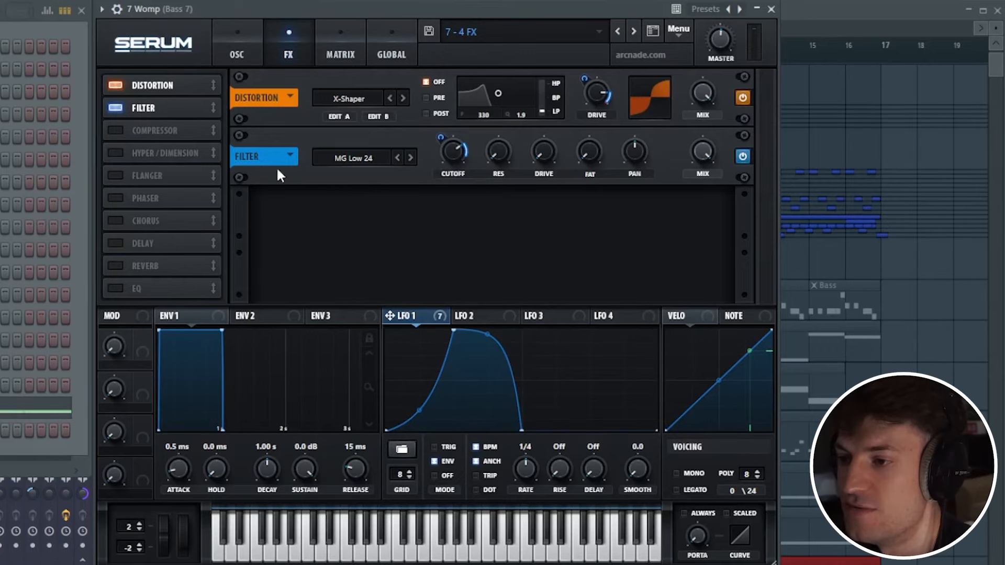
pyautogui.rightClick(454, 154)
pyautogui.click(115, 130)
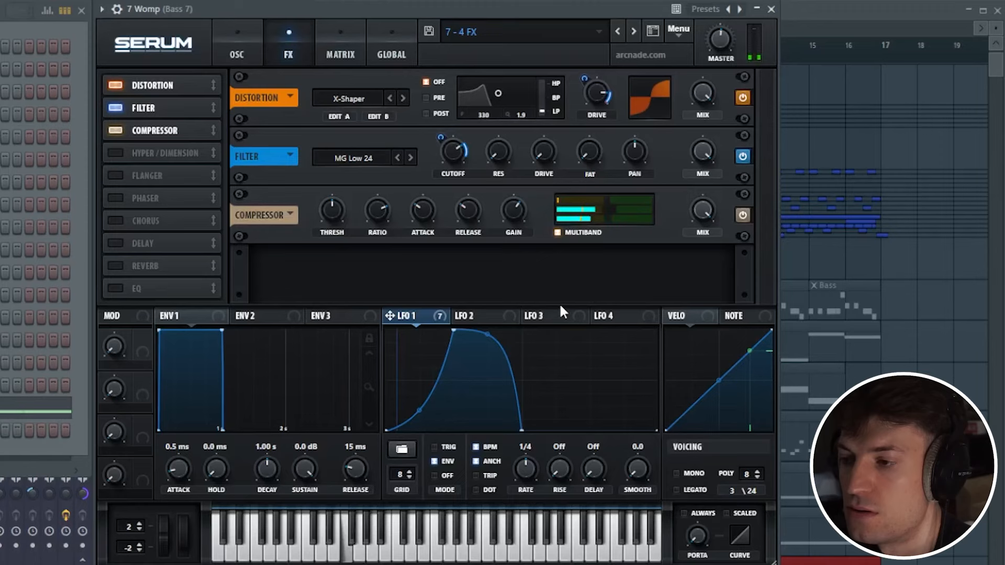
pyautogui.click(115, 153)
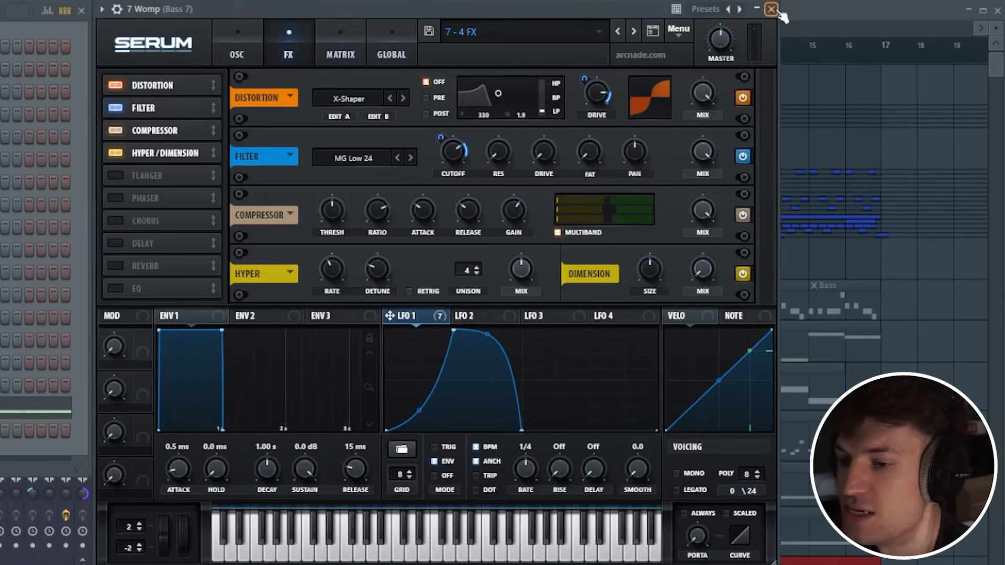
# - Adjust LFO 1's modulation of the filter cutoff and OSC A's FM (From B) amount while auditioning a note
pyautogui.click(250, 36)
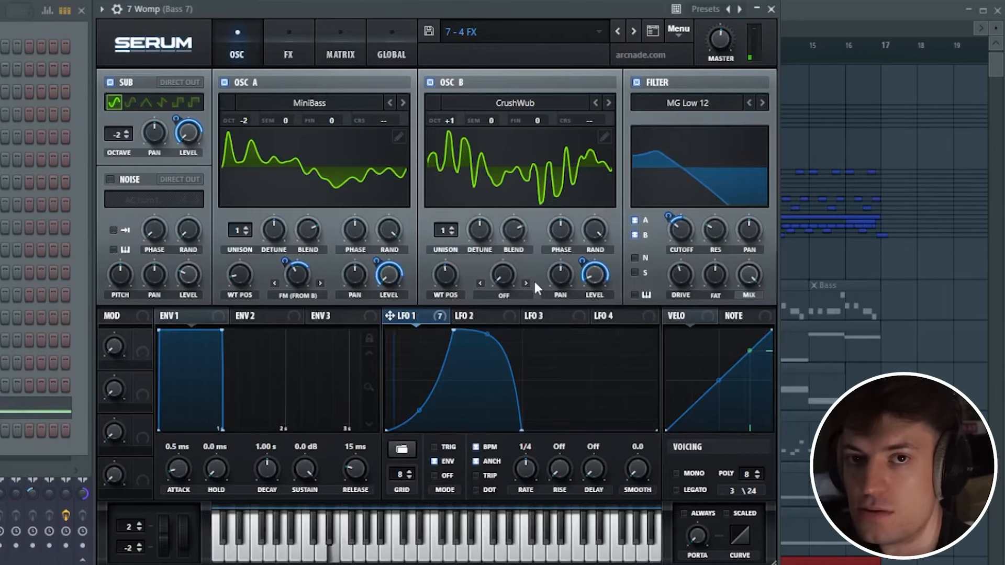
pyautogui.rightClick(678, 226)
pyautogui.click(66, 295)
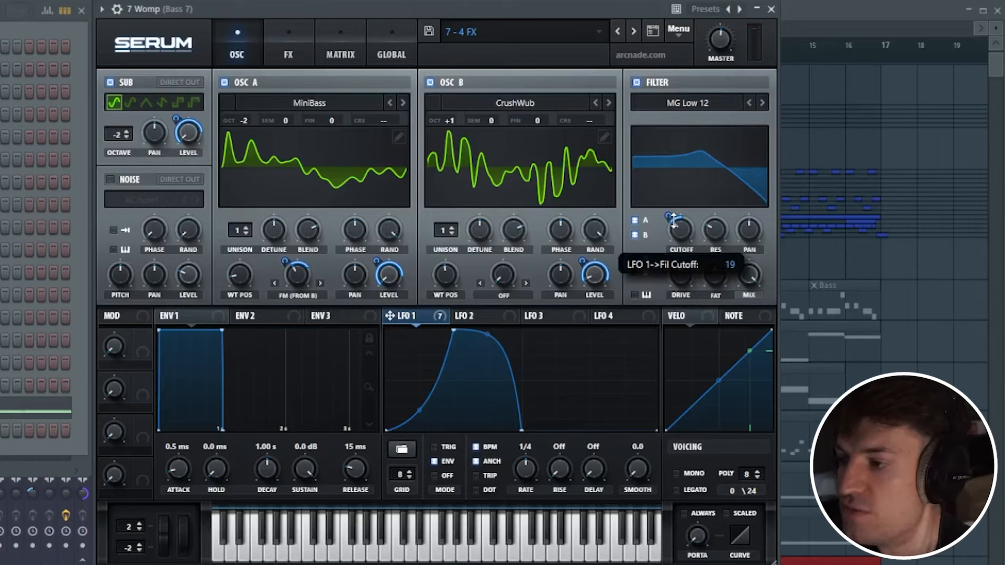
pyautogui.moveTo(671, 224)
pyautogui.mouseDown()
pyautogui.moveTo(679, 219)
pyautogui.moveTo(673, 224)
pyautogui.mouseUp()
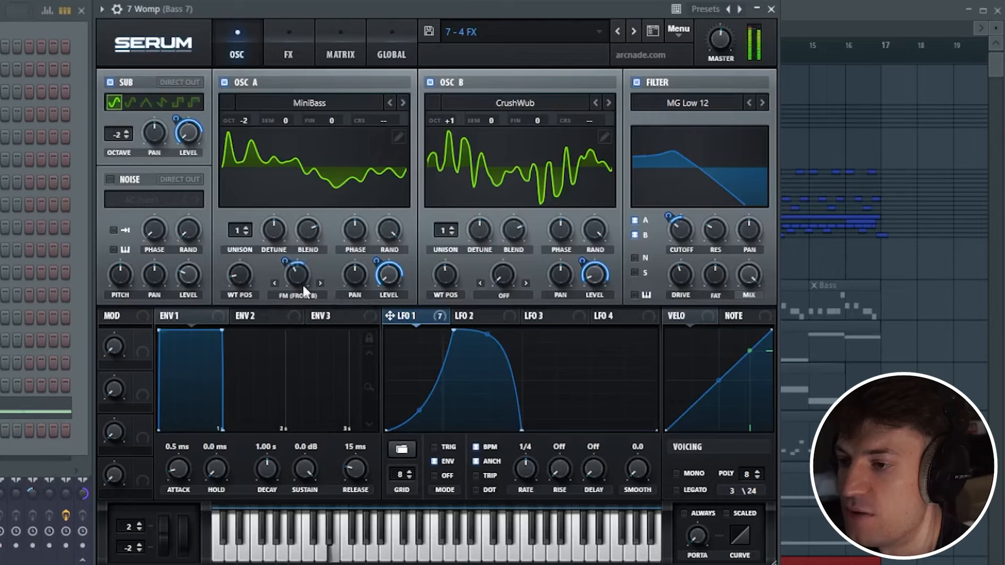
pyautogui.moveTo(297, 284)
pyautogui.mouseDown()
pyautogui.moveTo(309, 272)
pyautogui.moveTo(285, 270)
pyautogui.mouseUp()
# - Adjust the effects filter's cutoff and LFO 1's modulation of the distortion drive
pyautogui.click(286, 37)
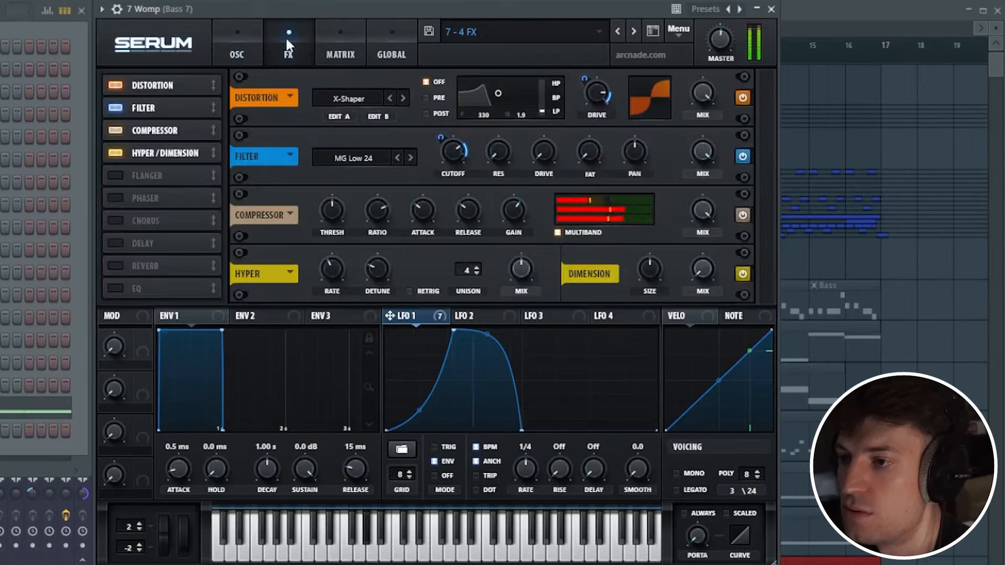
pyautogui.moveTo(450, 149)
pyautogui.mouseDown()
pyautogui.moveTo(446, 170)
pyautogui.moveTo(454, 151)
pyautogui.moveTo(447, 158)
pyautogui.mouseUp()
pyautogui.moveTo(583, 99)
pyautogui.mouseDown()
pyautogui.moveTo(591, 128)
pyautogui.moveTo(626, 71)
pyautogui.moveTo(602, 99)
pyautogui.mouseUp()
# - Try OSC B at +2 octaves, audition a note, and return it to +1
pyautogui.click(230, 47)
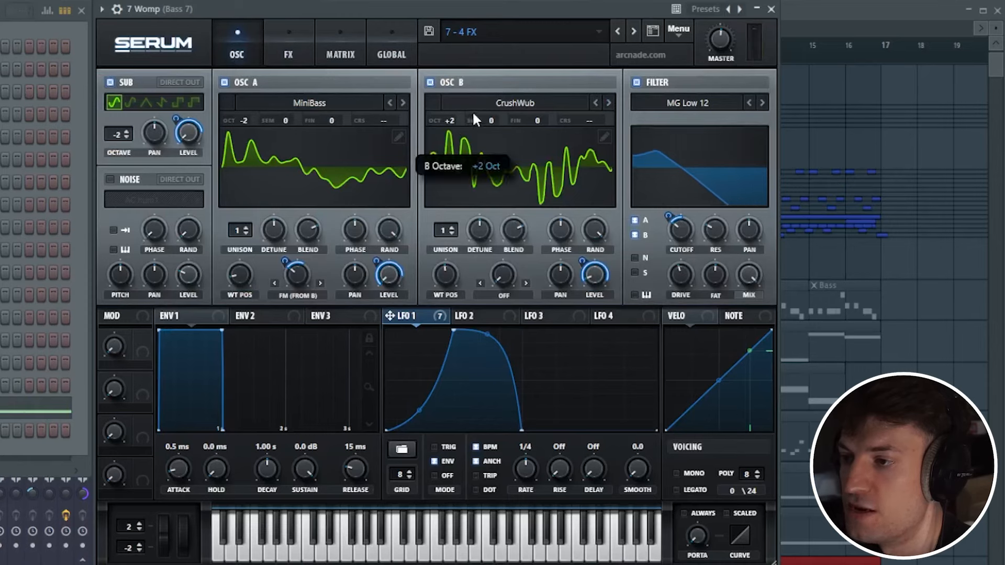
pyautogui.press('space')
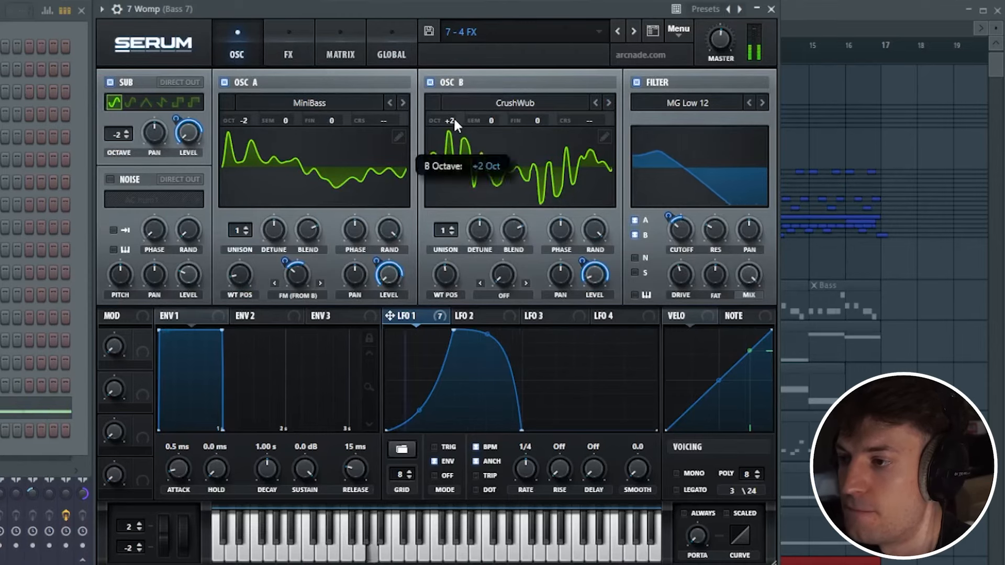
pyautogui.moveTo(454, 121); pyautogui.dragTo(435, 147)
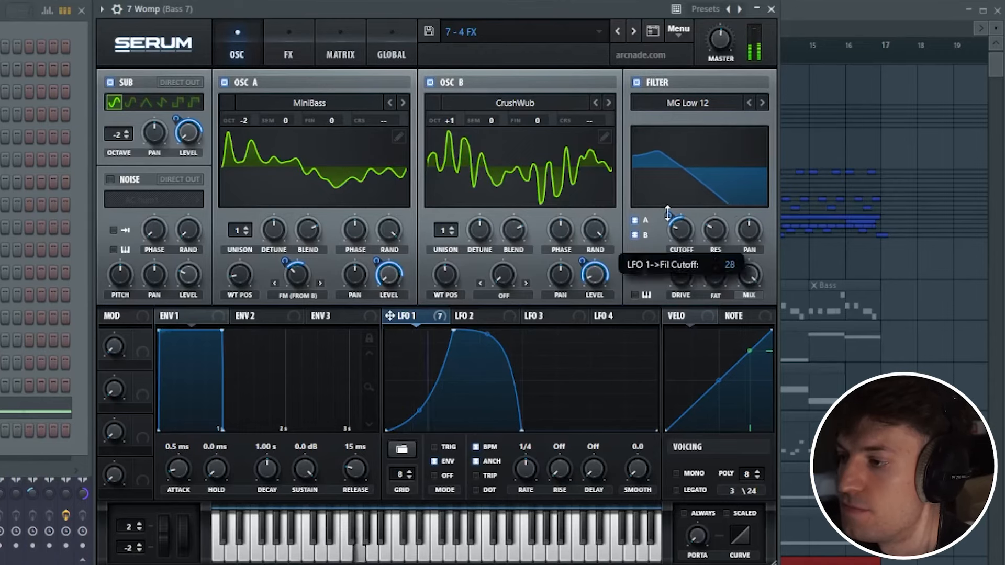
# - Set the oscillator filter's drive to 12% and adjust its resonance and cutoff while auditioning a note
pyautogui.moveTo(682, 269); pyautogui.dragTo(670, 322)
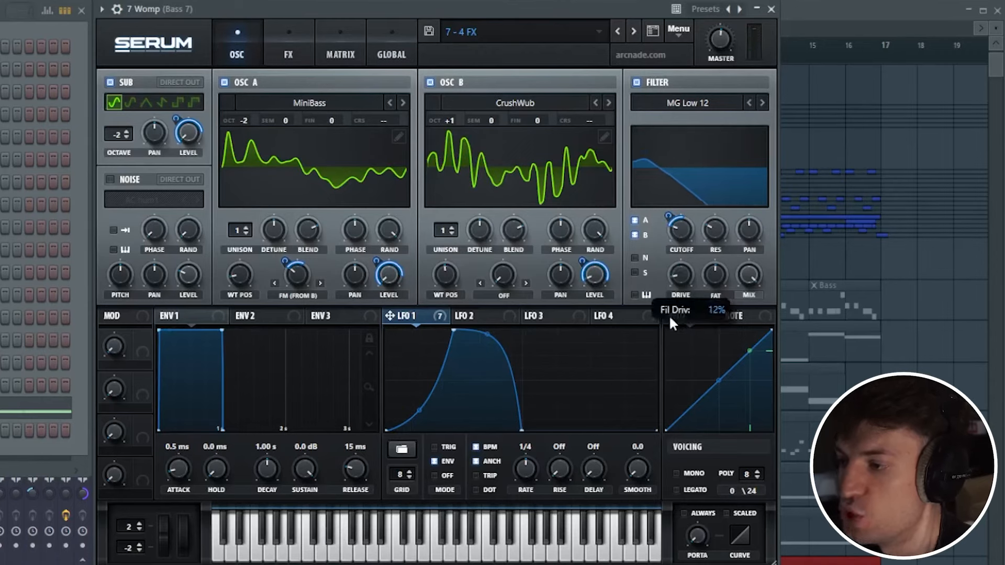
pyautogui.moveTo(715, 230); pyautogui.dragTo(683, 276)
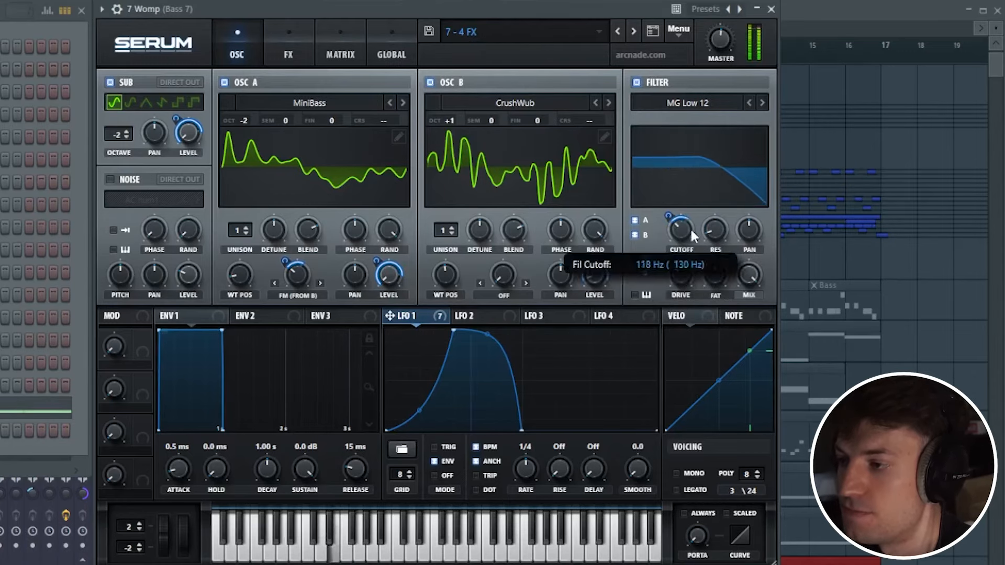
# - Adjust the oscillator filter's cutoff modulation and load the Basic Shapes wavetable into both OSC A and OSC B
pyautogui.moveTo(669, 216); pyautogui.dragTo(670, 225)
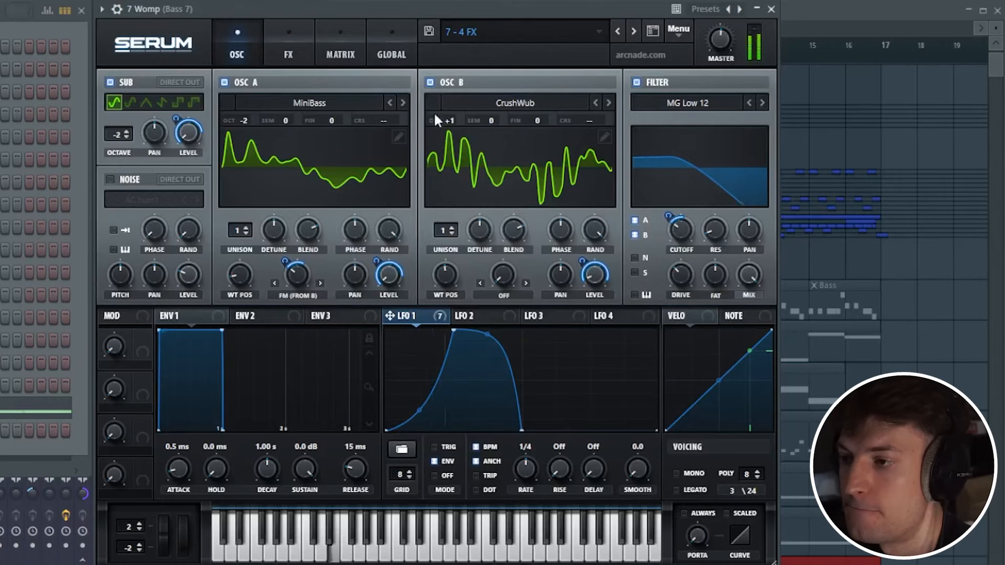
pyautogui.click(333, 100)
pyautogui.moveTo(319, 119)
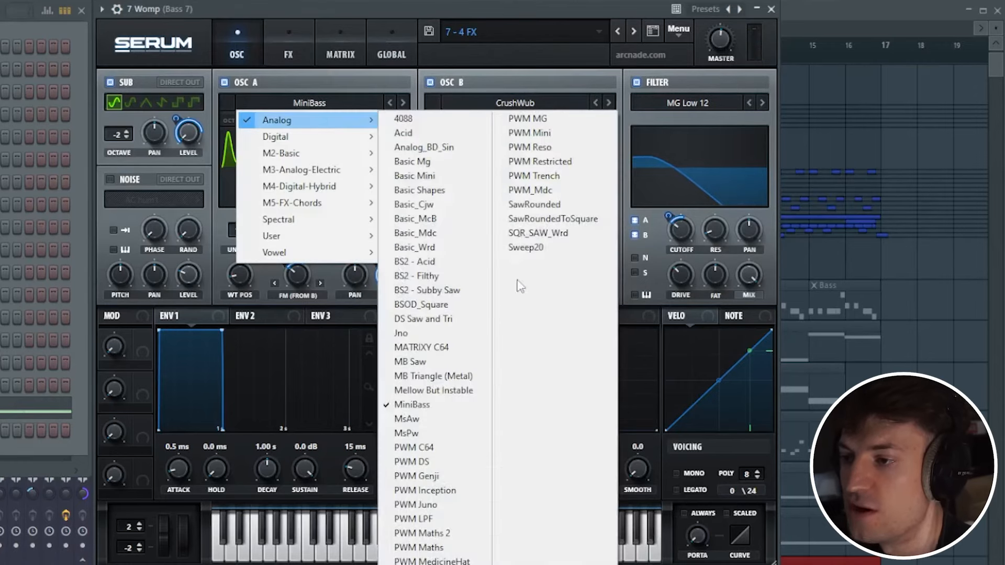
pyautogui.click(445, 191)
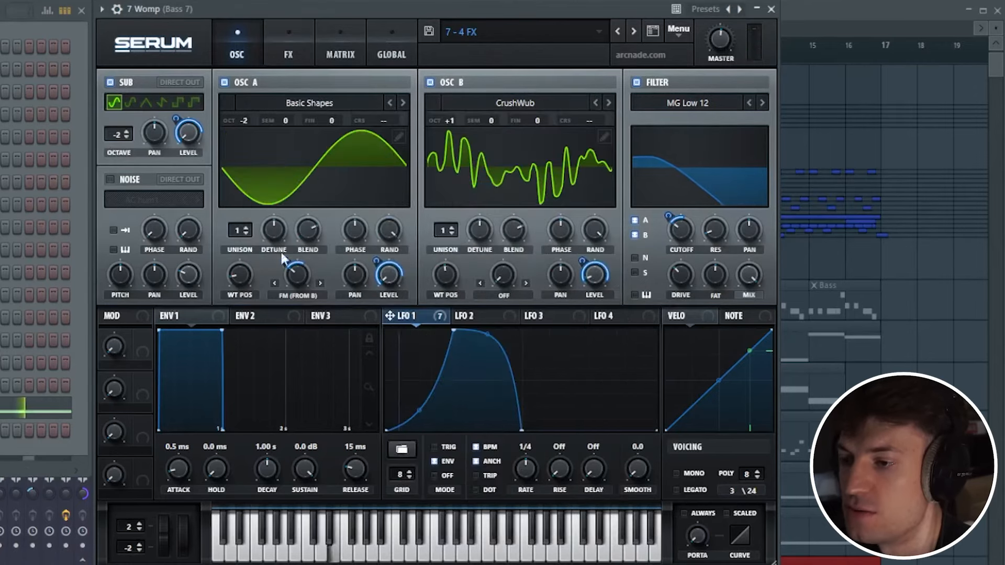
pyautogui.click(515, 103)
pyautogui.moveTo(524, 119)
pyautogui.click(641, 190)
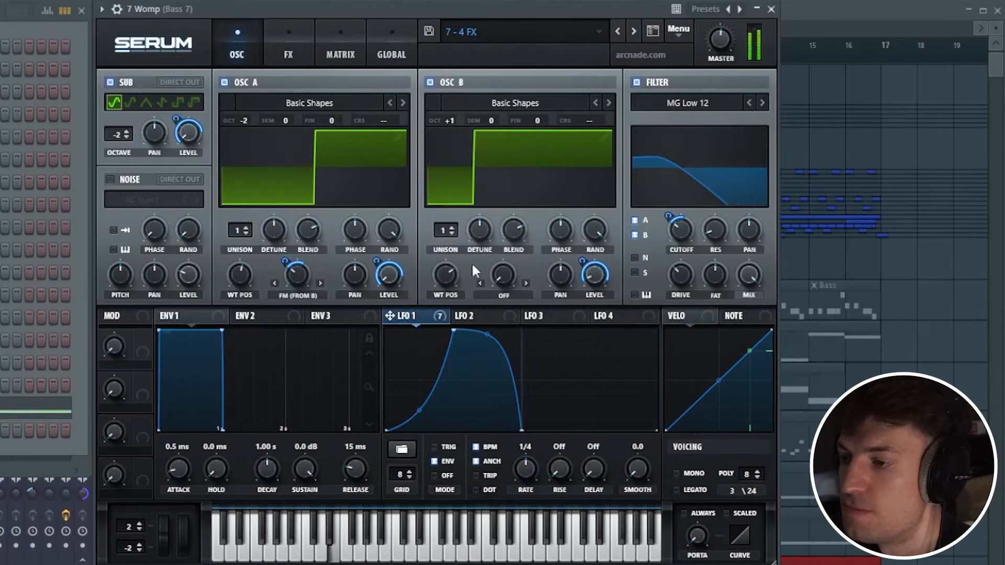
# - Move OSC B's wavetable position to the triangle shape, leaving it at +1 octave with a single unison voice
pyautogui.moveTo(451, 124); pyautogui.dragTo(460, 117)
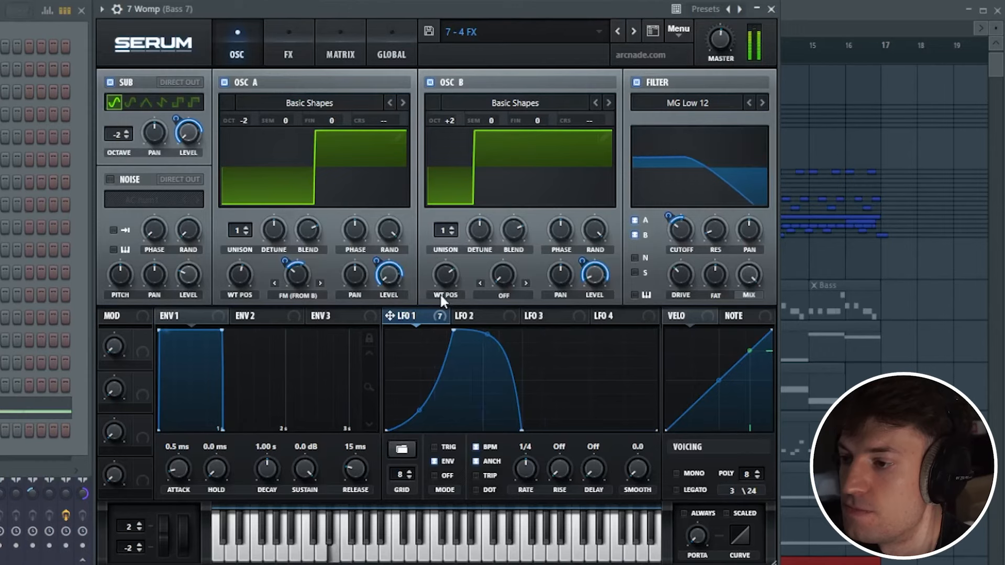
pyautogui.moveTo(444, 274)
pyautogui.mouseDown()
pyautogui.moveTo(445, 293)
pyautogui.moveTo(439, 277)
pyautogui.mouseUp()
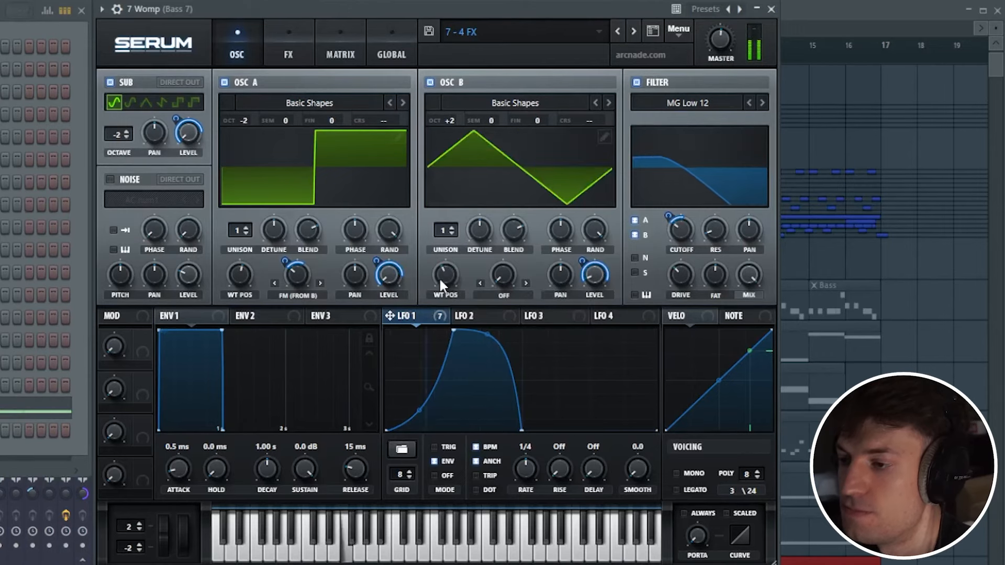
pyautogui.moveTo(450, 121); pyautogui.dragTo(447, 132)
pyautogui.moveTo(440, 277); pyautogui.dragTo(473, 206)
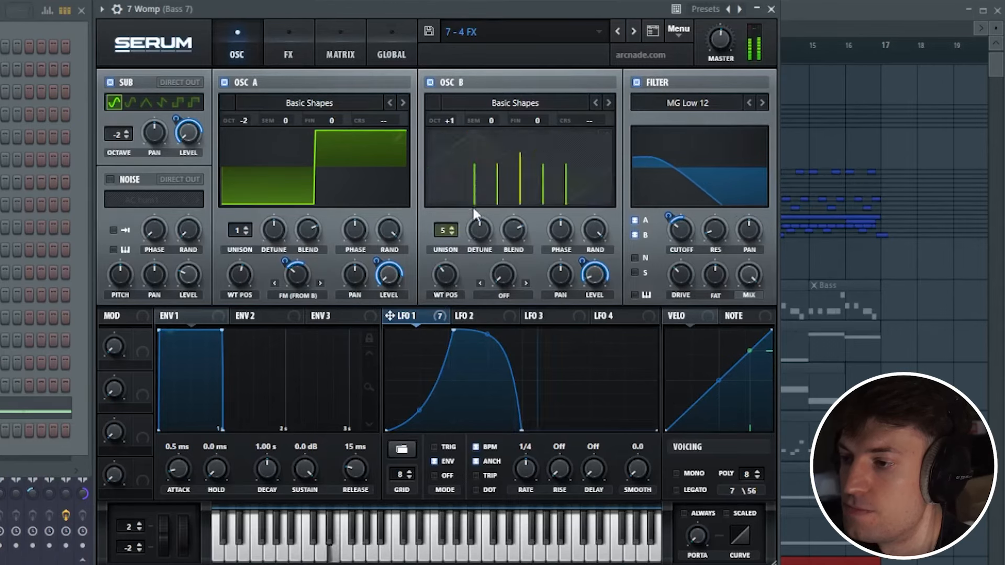
pyautogui.doubleClick(447, 233)
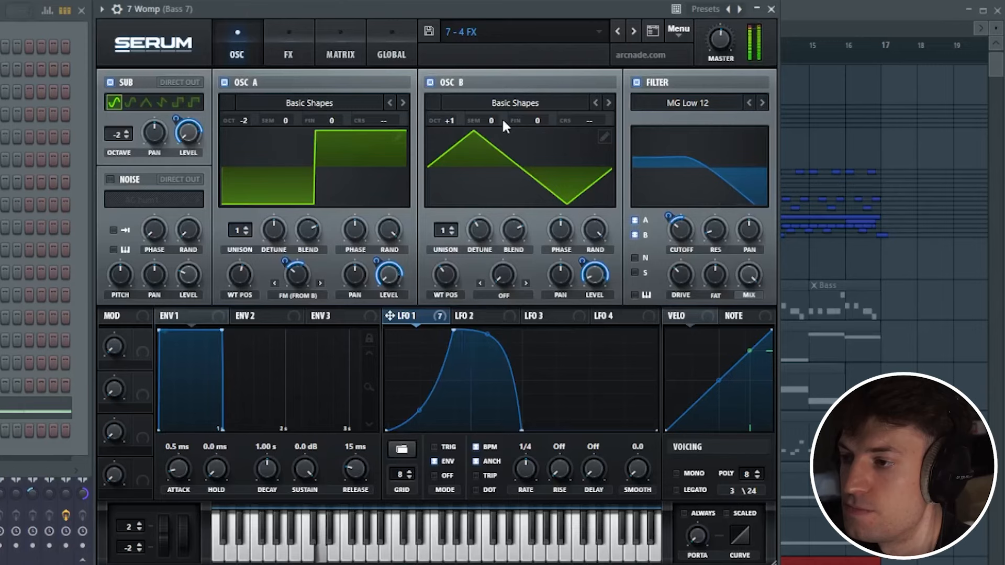
# - Try OSC B tuned to +7 semitones at +1 octave while auditioning notes
pyautogui.moveTo(494, 121); pyautogui.dragTo(534, 105)
pyautogui.click(538, 101)
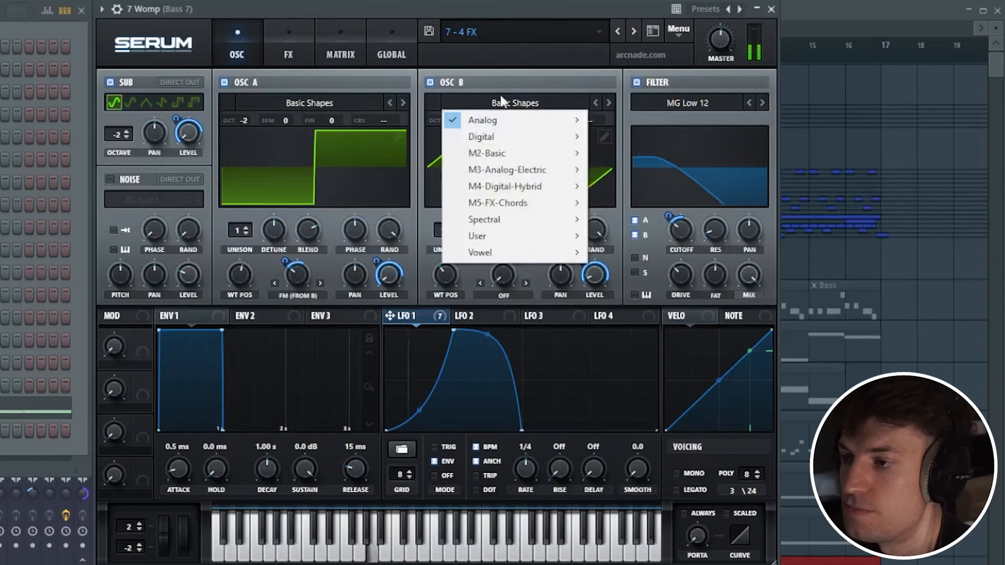
pyautogui.click(477, 99)
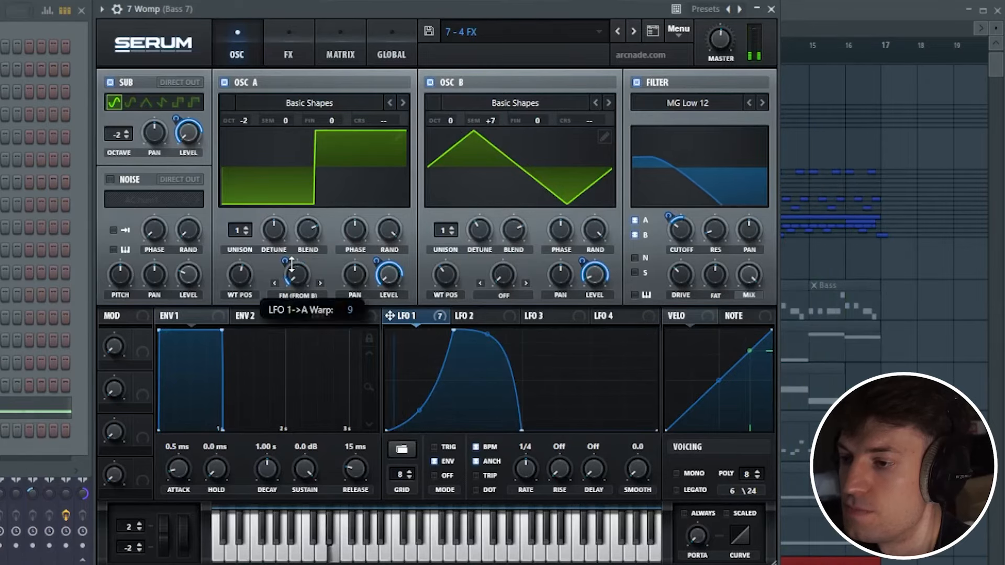
pyautogui.moveTo(451, 120); pyautogui.dragTo(450, 114)
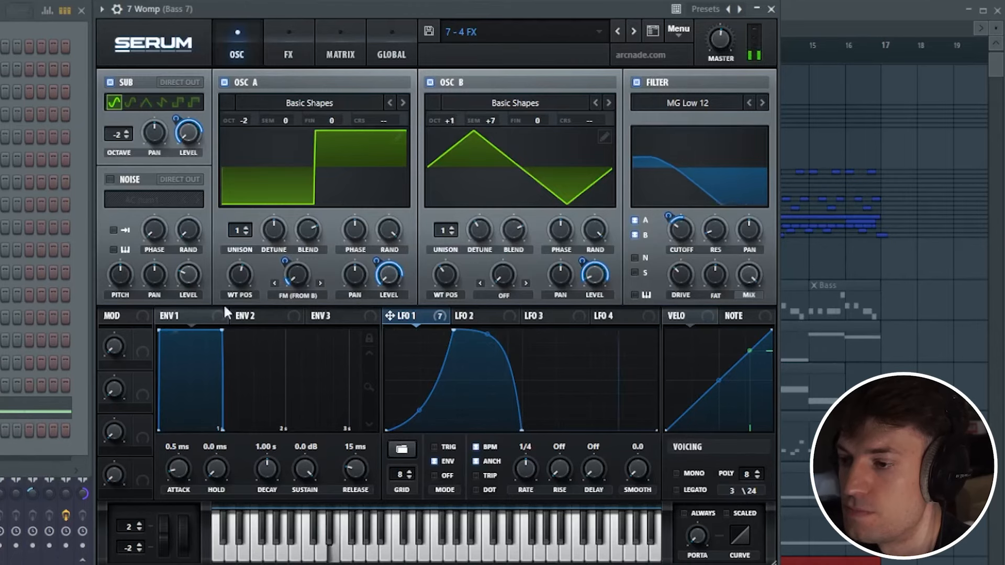
# - Rebalance OSC B's level against OSC A's FM (From B) modulation, and retune OSC B to 0 semitones and +2 octaves
pyautogui.moveTo(583, 287); pyautogui.dragTo(555, 355)
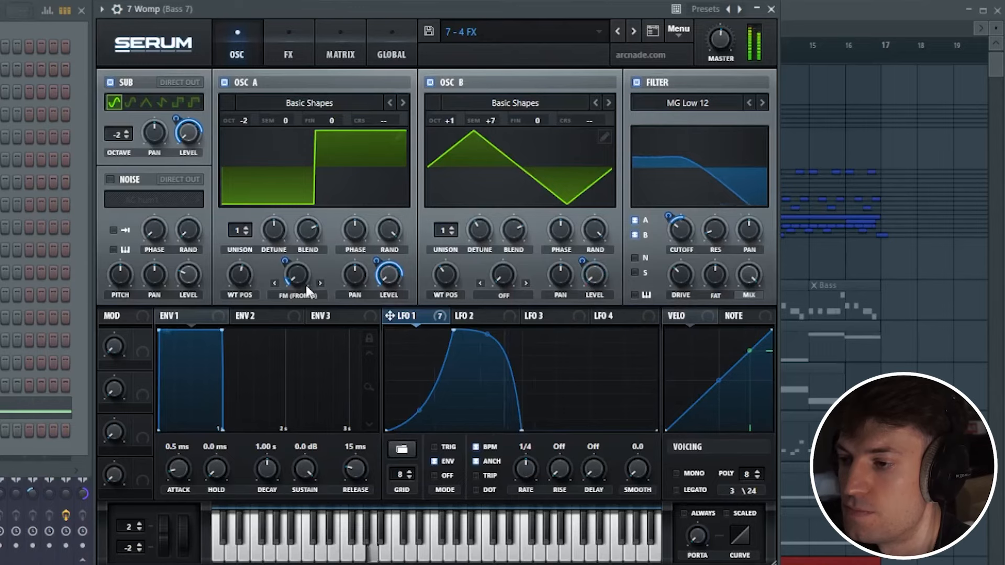
pyautogui.moveTo(295, 278)
pyautogui.mouseDown()
pyautogui.moveTo(293, 245)
pyautogui.moveTo(278, 276)
pyautogui.mouseUp()
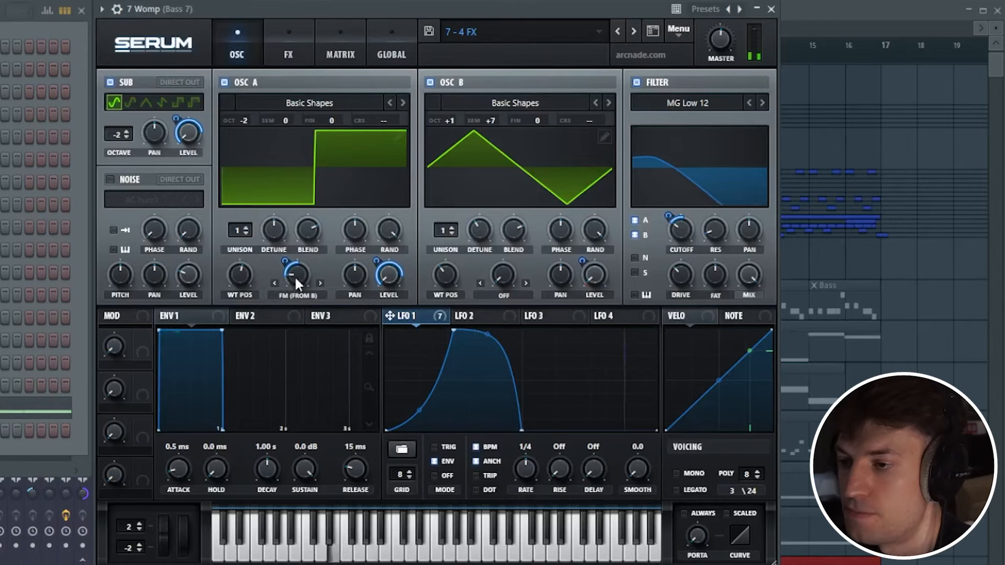
pyautogui.moveTo(490, 120); pyautogui.dragTo(470, 161)
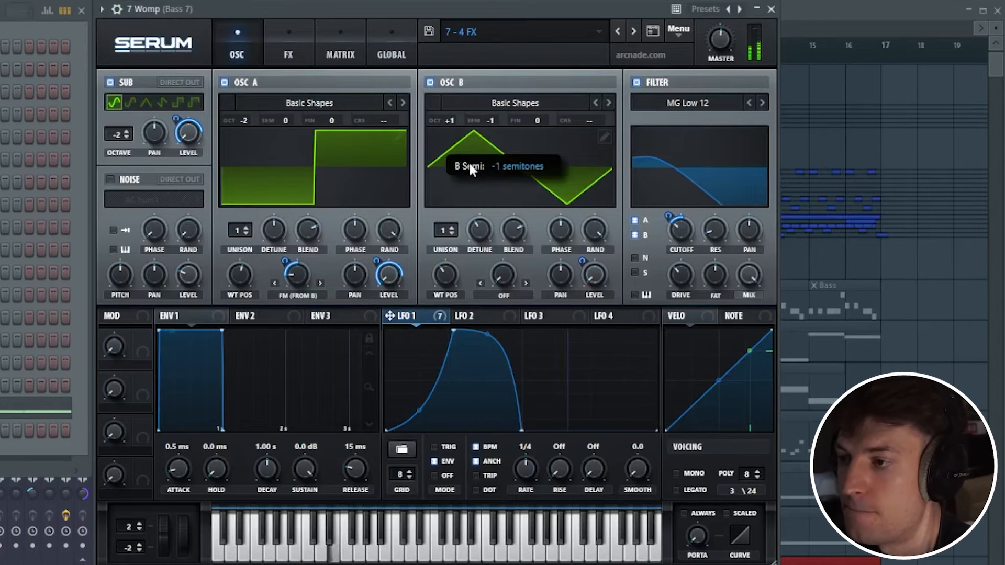
pyautogui.moveTo(456, 120); pyautogui.dragTo(458, 121)
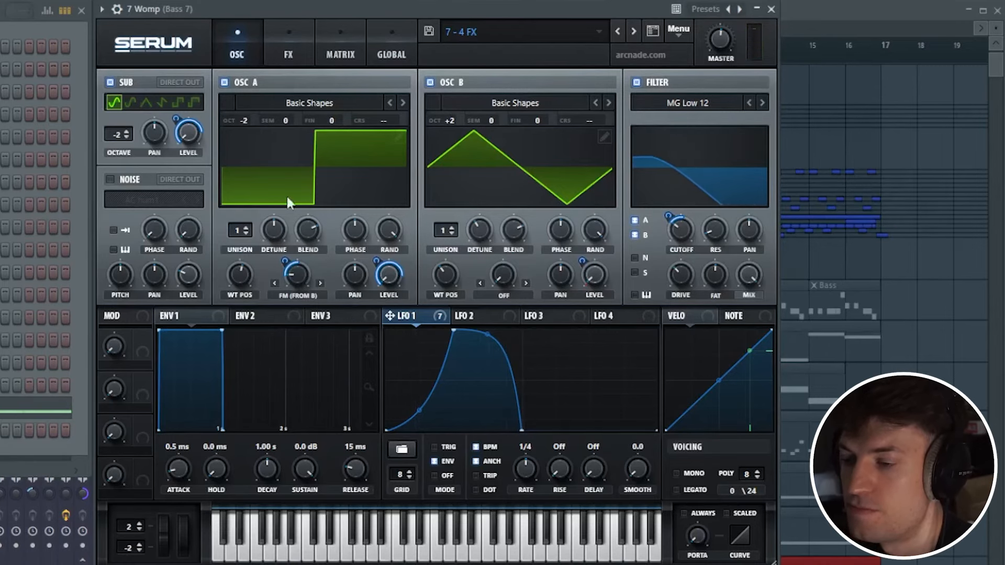
# - Try a Plate reverb in the effects chain, adjusting its size while auditioning notes
pyautogui.click(286, 64)
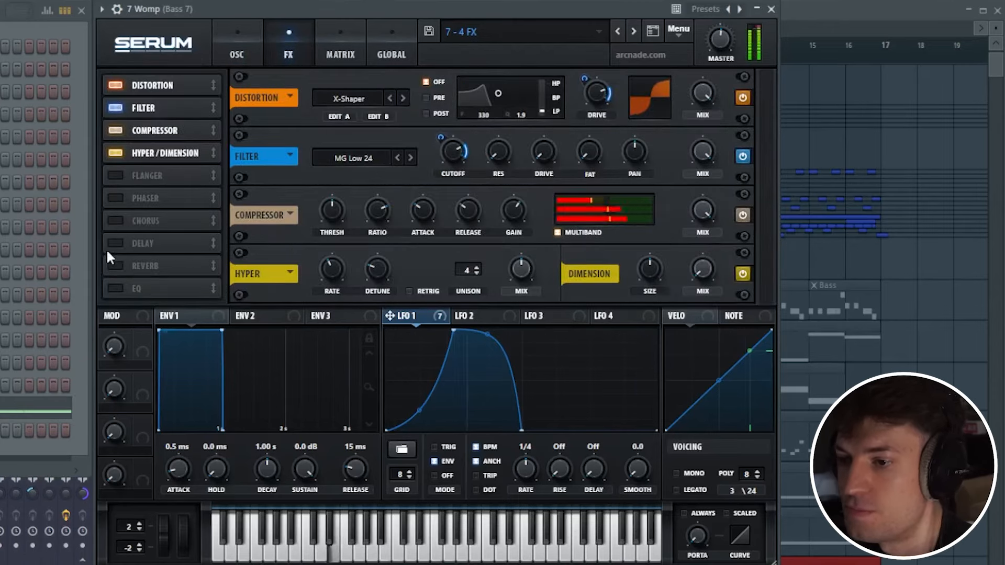
pyautogui.click(114, 266)
pyautogui.scroll(-2, 736, 192)
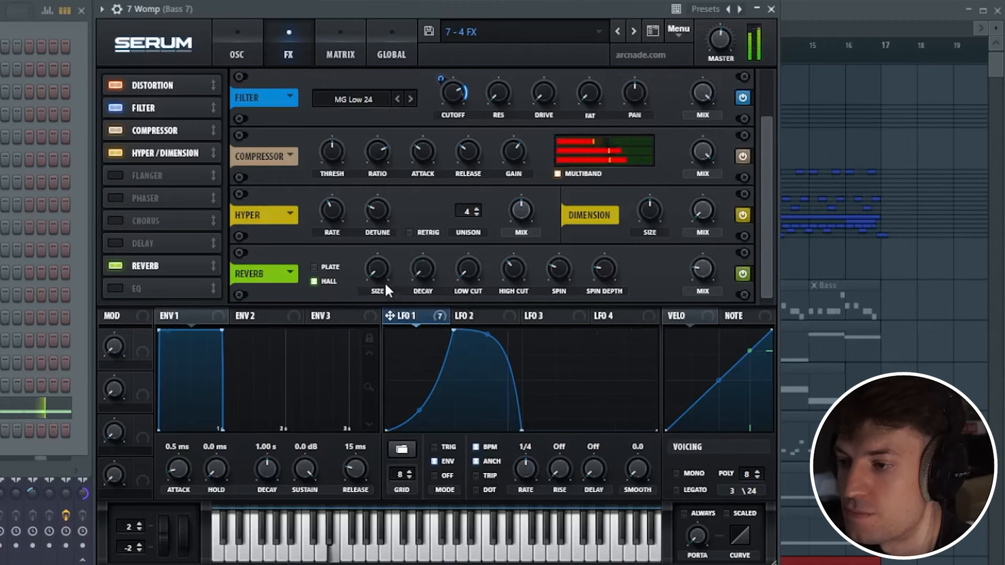
pyautogui.moveTo(381, 267); pyautogui.dragTo(384, 282)
pyautogui.click(314, 267)
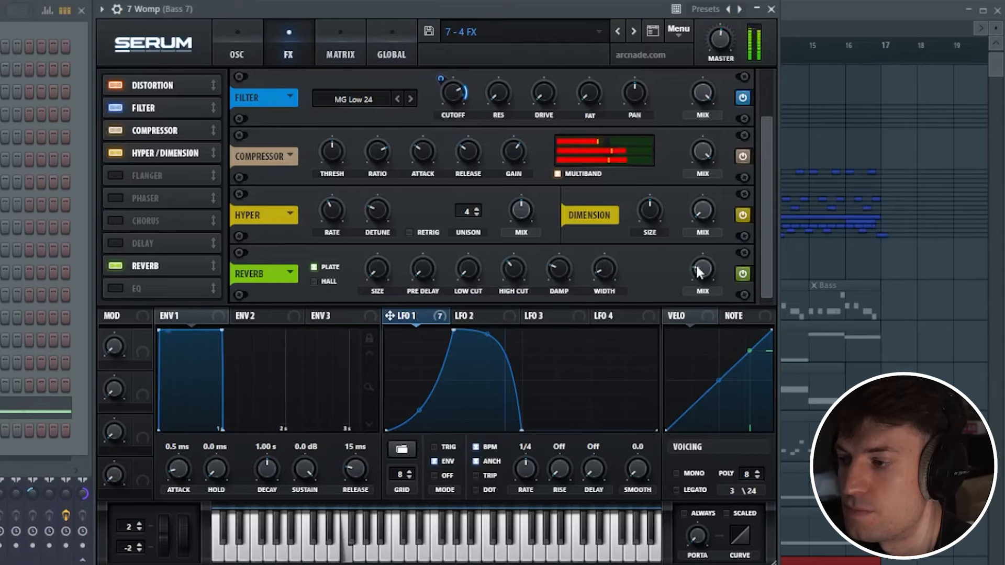
# - Set OSC B's octave to +1
pyautogui.click(224, 43)
pyautogui.moveTo(450, 122); pyautogui.dragTo(436, 151)
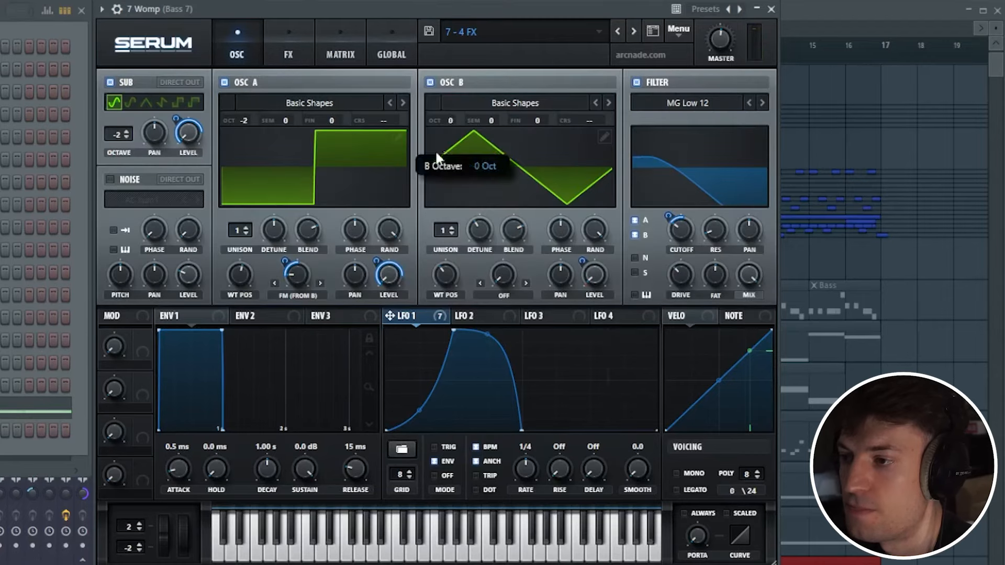
pyautogui.doubleClick(453, 120)
pyautogui.write('1')
pyautogui.press('Return')
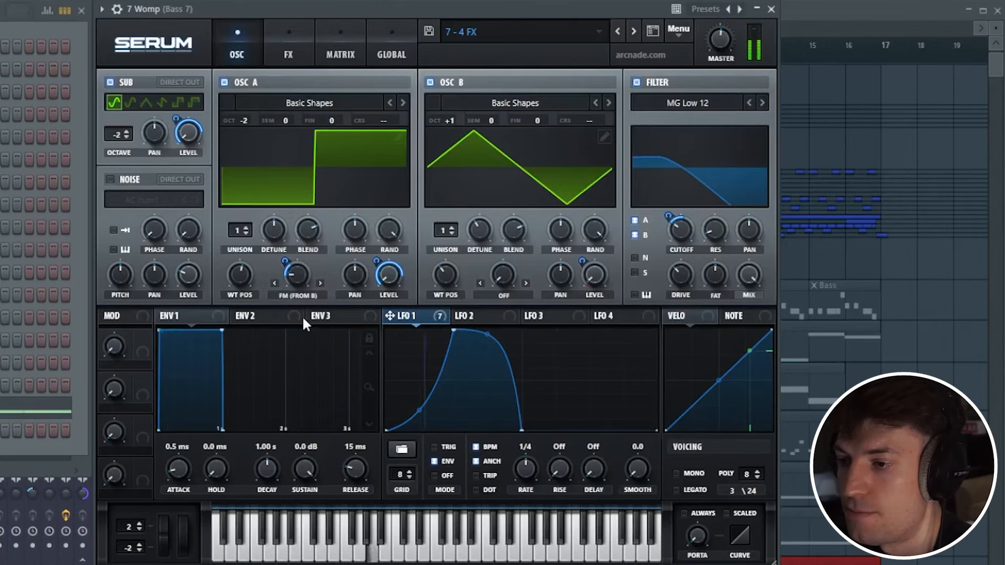
# - Try the Chorus effect on the womp bass, switch it off again, and return to the oscillator page
pyautogui.click(303, 46)
pyautogui.click(115, 221)
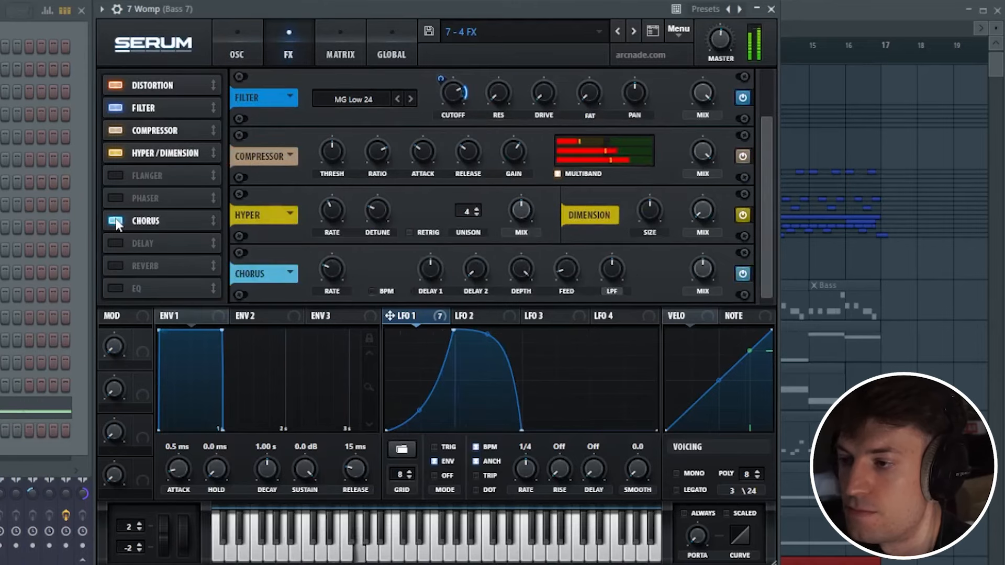
pyautogui.click(115, 221)
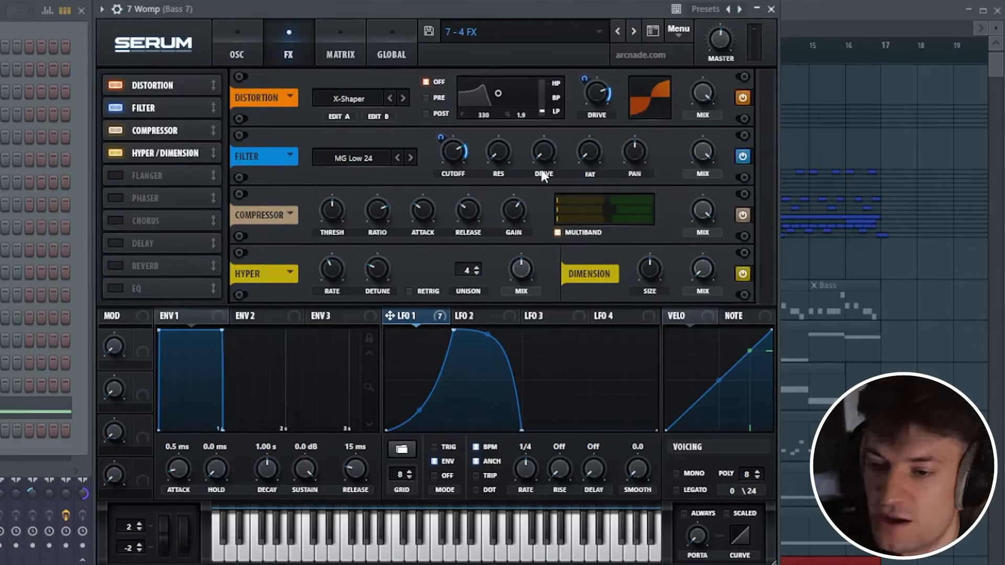
pyautogui.click(241, 52)
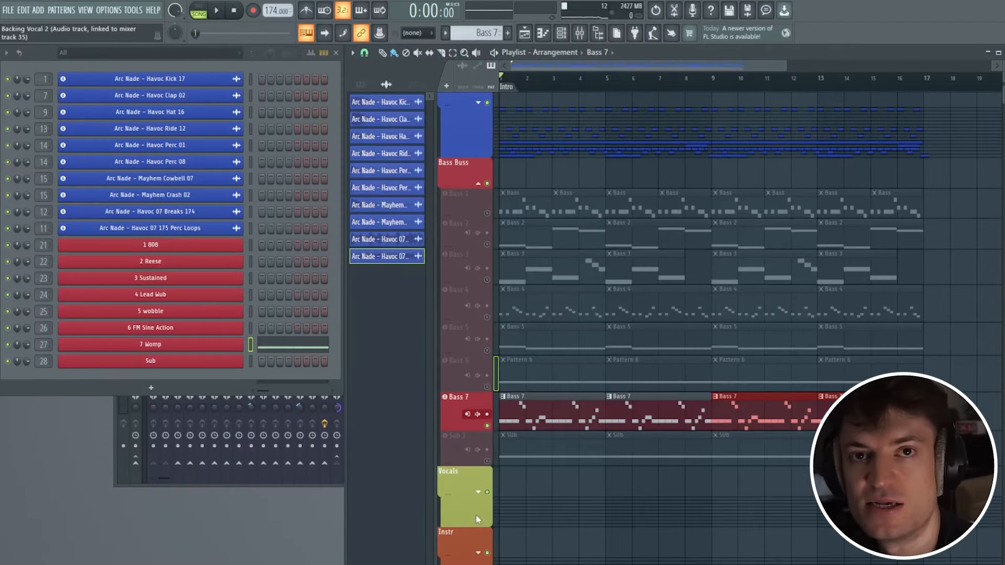
# - Unmute the Sub 1 track and mute the Bass 7 track in the playlist
pyautogui.click(487, 461)
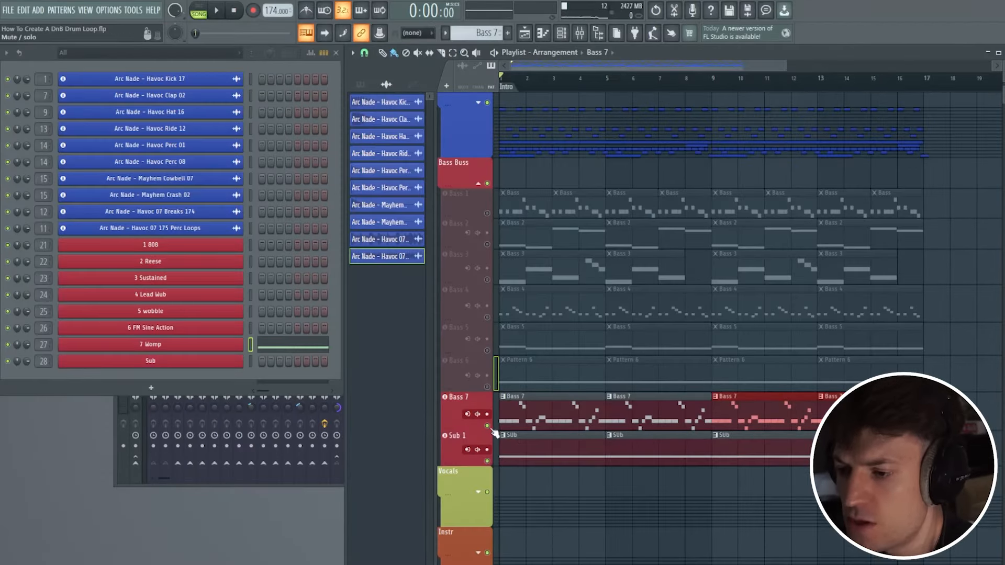
pyautogui.click(487, 426)
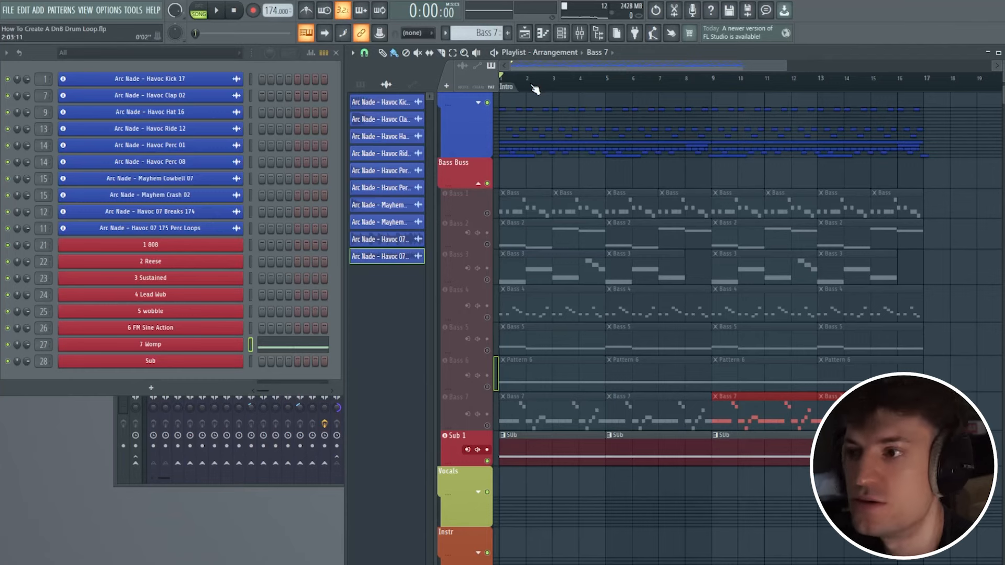
# - View the bass tracks in the mixer with Bass 1 selected, and open the Sub channel's Serum patch
pyautogui.click(579, 35)
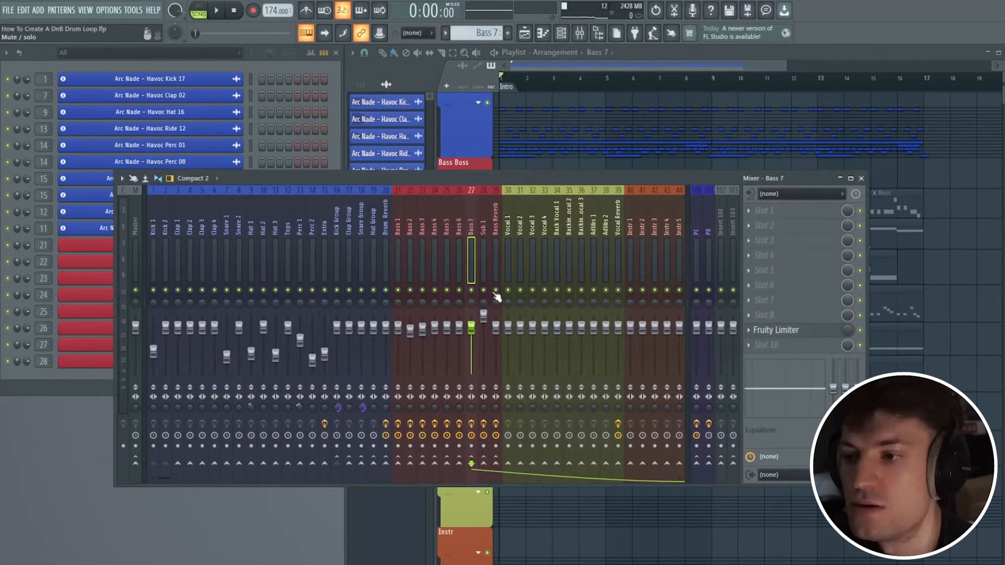
pyautogui.click(398, 229)
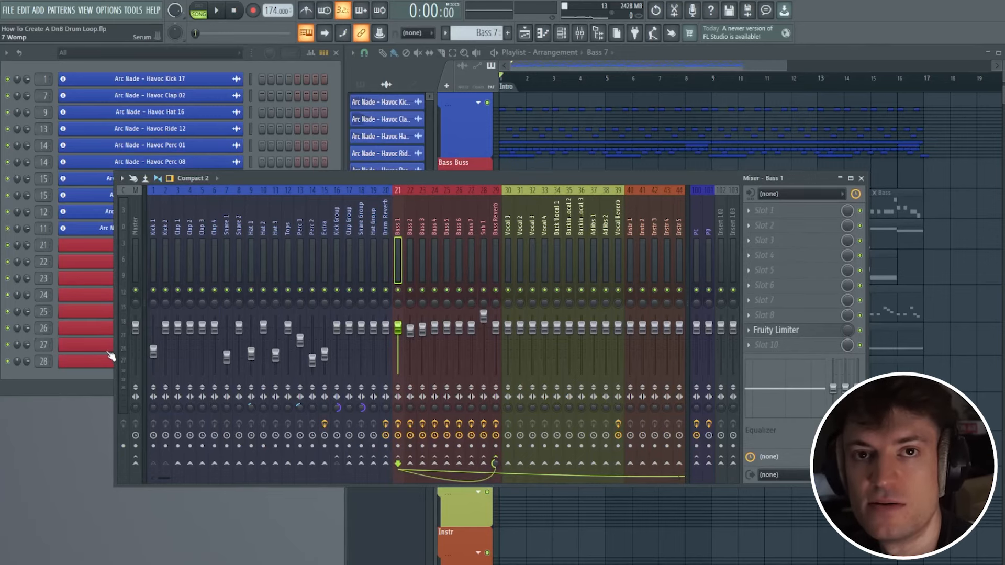
pyautogui.click(70, 368)
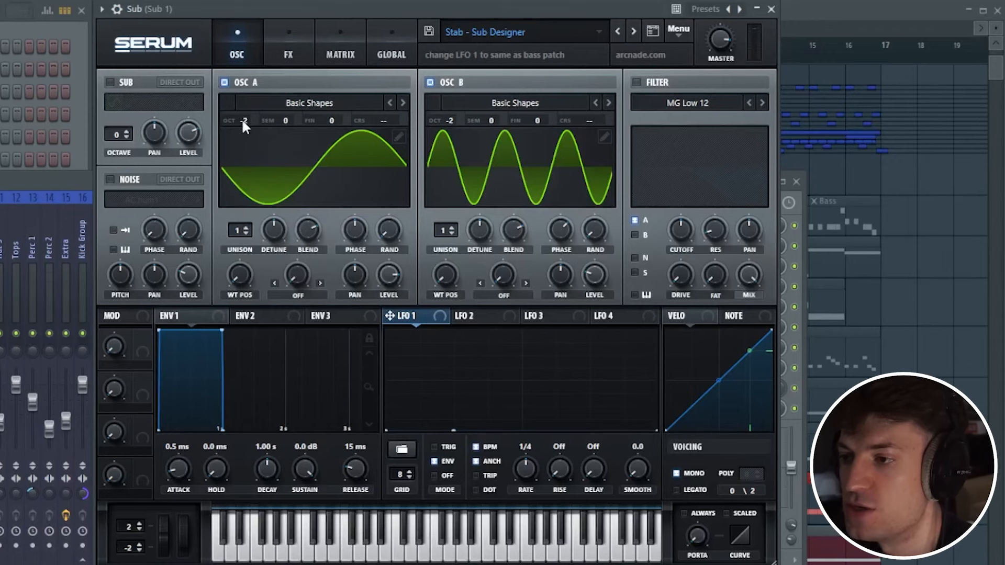
# - Inspect harmonic bin 3 of OSC B's wavetable in the table editor and close the editor
pyautogui.click(604, 137)
pyautogui.click(180, 67)
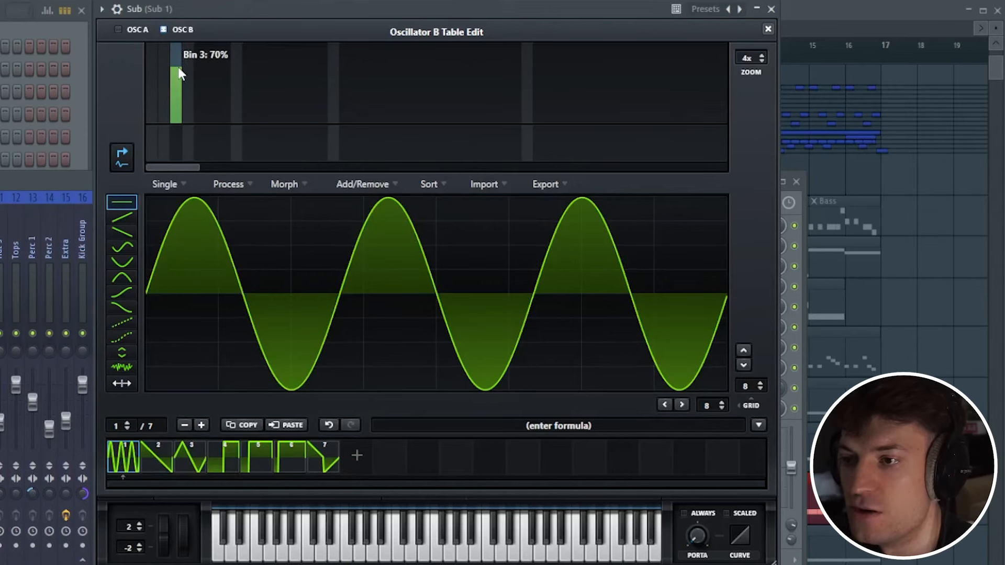
pyautogui.moveTo(178, 75); pyautogui.dragTo(178, 73)
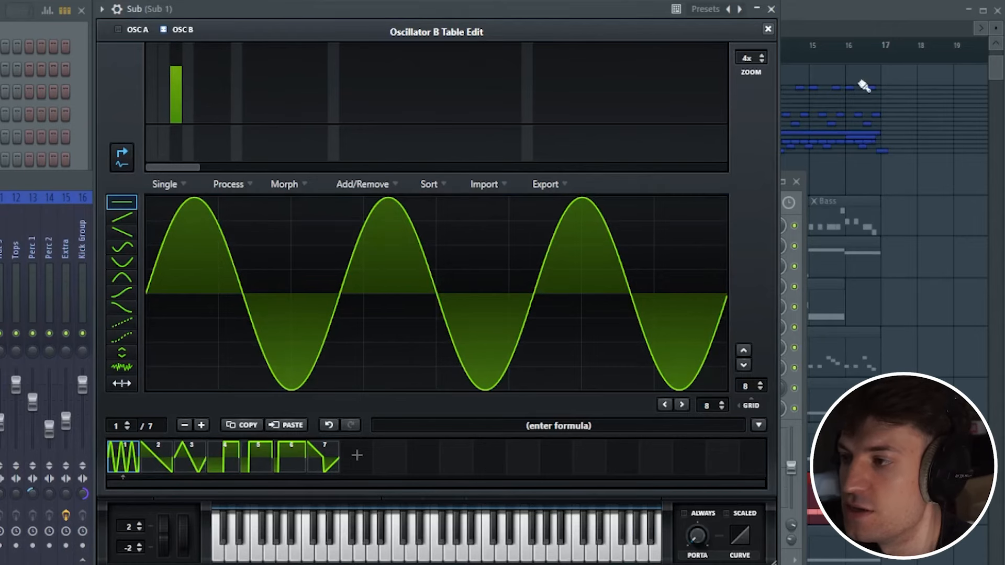
pyautogui.click(768, 29)
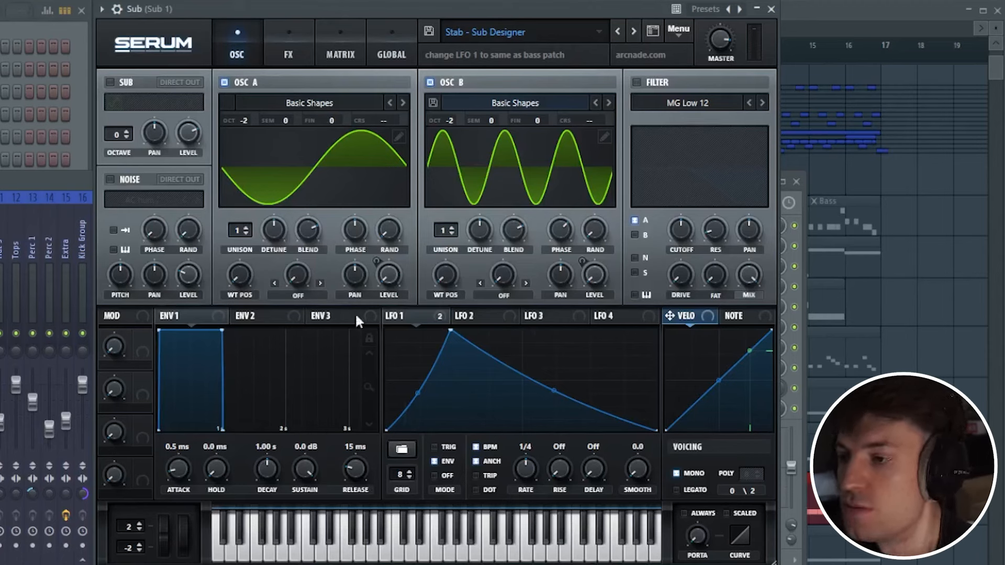
# - Remove all of LFO 1's modulation destinations from the sub patch
pyautogui.rightClick(411, 317)
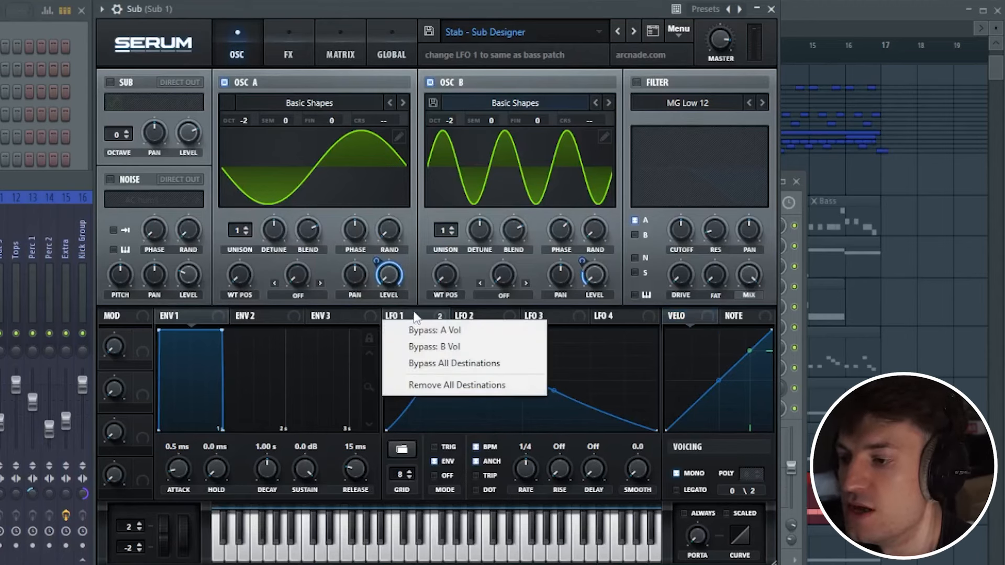
pyautogui.click(443, 387)
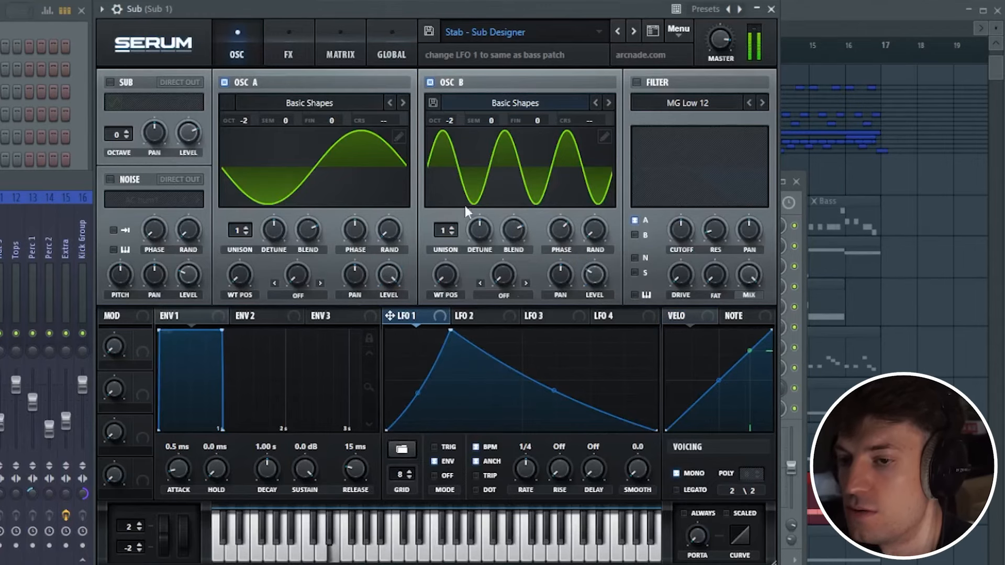
# - Check the sub patch's effects page and close the plugin window
pyautogui.click(287, 33)
pyautogui.click(260, 36)
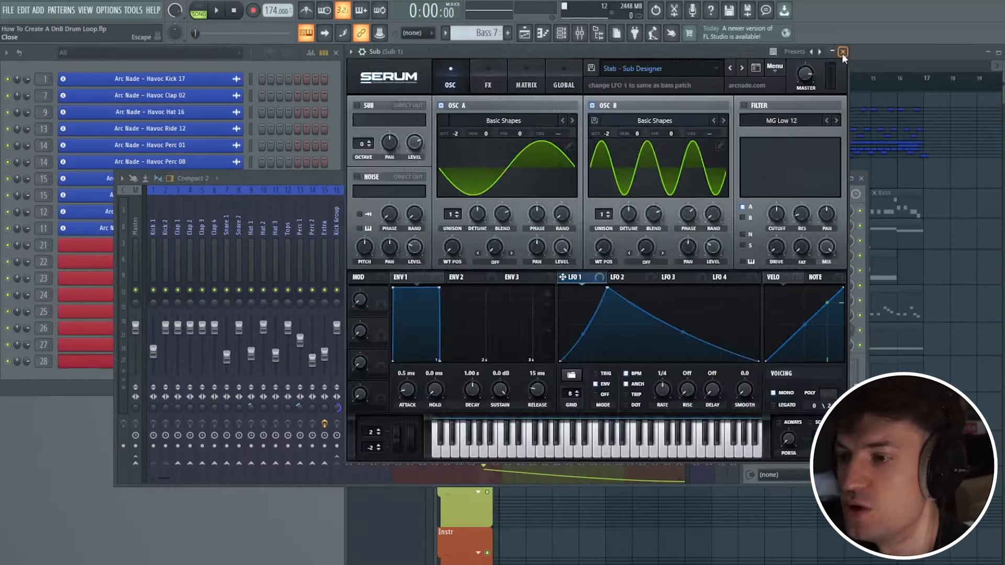
pyautogui.click(771, 9)
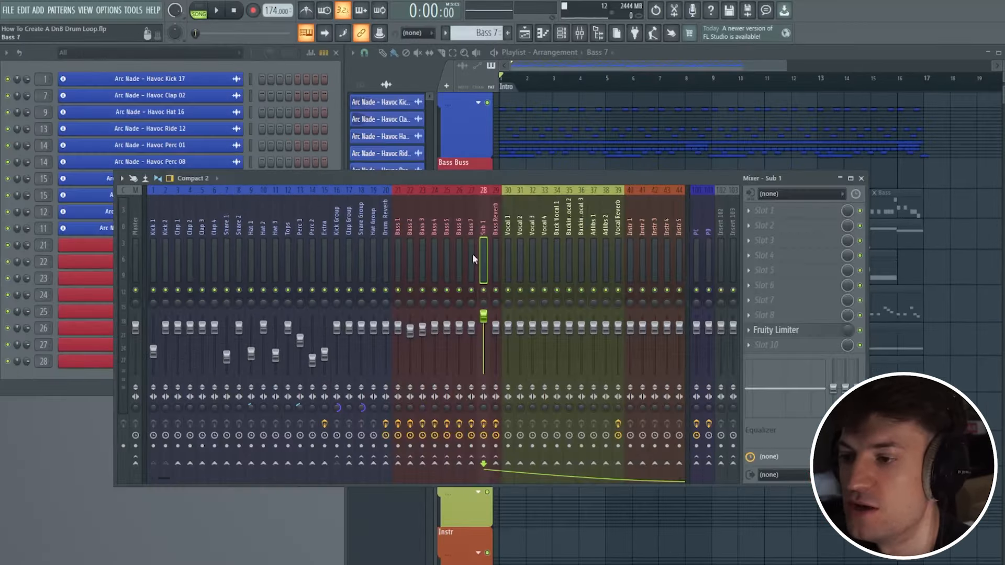
# - Add FabFilter Pro-Q 3 to the Sub 1 channel with a 72 dB/oct high cut at 188.15 Hz, and close it
pyautogui.click(801, 210)
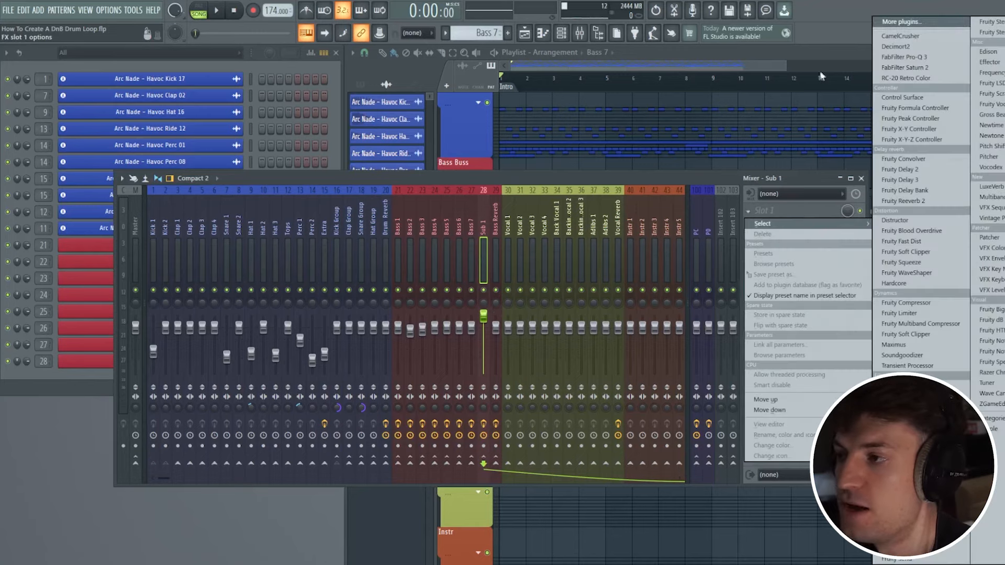
pyautogui.click(921, 27)
pyautogui.moveTo(272, 134); pyautogui.dragTo(497, 128)
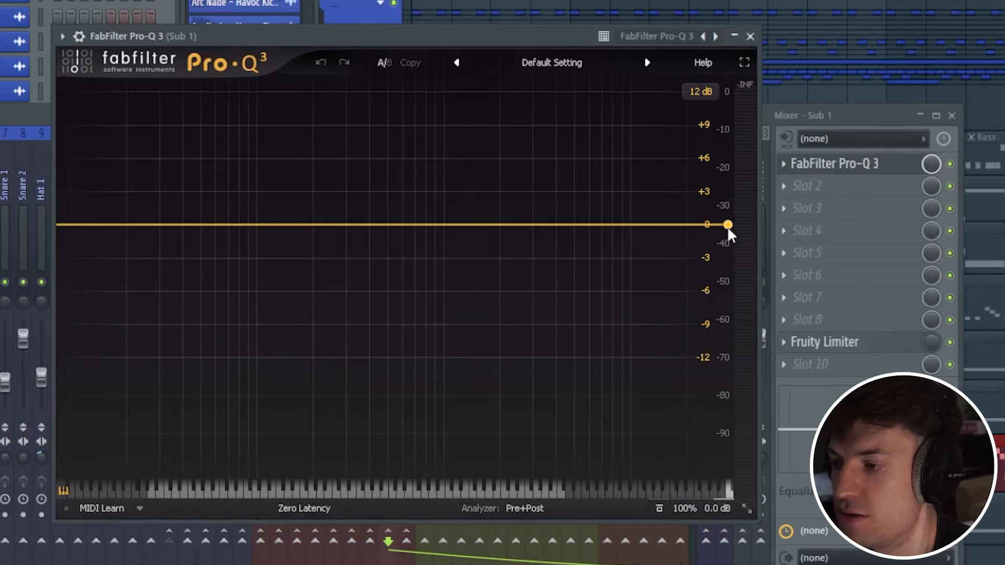
pyautogui.click(727, 226)
pyautogui.moveTo(720, 225); pyautogui.dragTo(312, 236)
pyautogui.scroll(1, 269, 228)
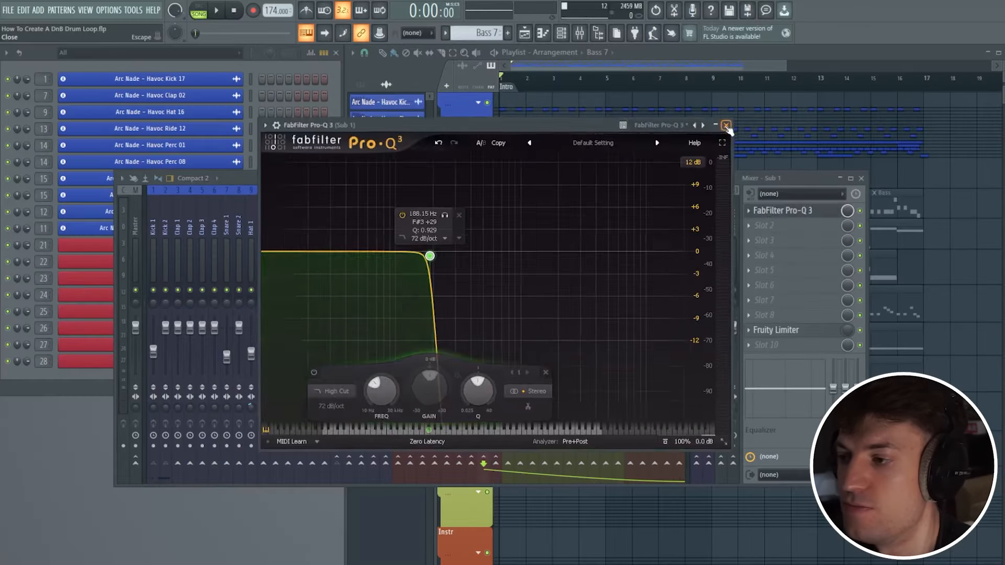
pyautogui.click(750, 36)
# - Copy Sub 1's Pro-Q 3 to the Bass 1 channel, change the band's shape to Low Cut, and close the mixer
pyautogui.click(783, 164)
pyautogui.moveTo(776, 276); pyautogui.dragTo(400, 227)
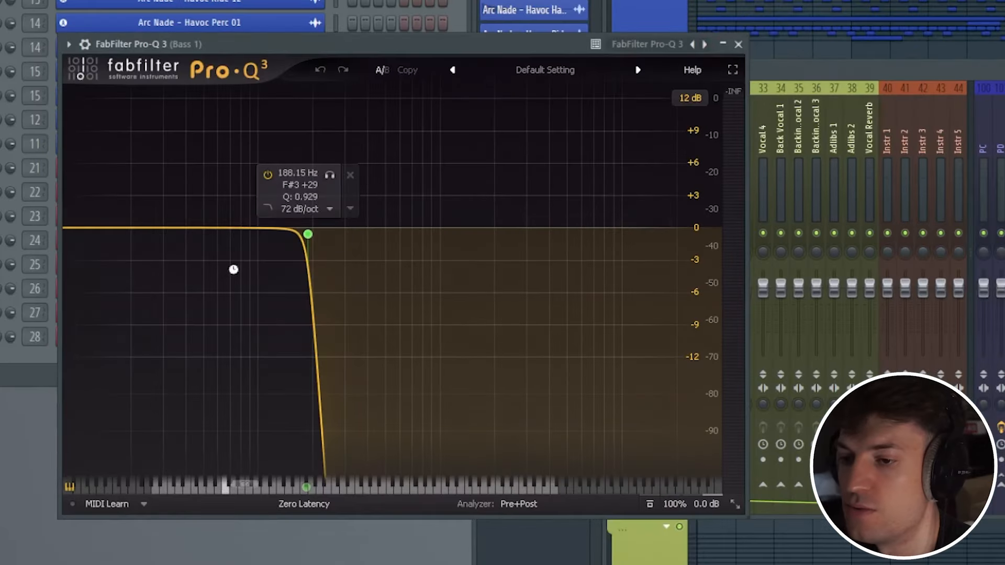
pyautogui.rightClick(308, 234)
pyautogui.moveTo(386, 281)
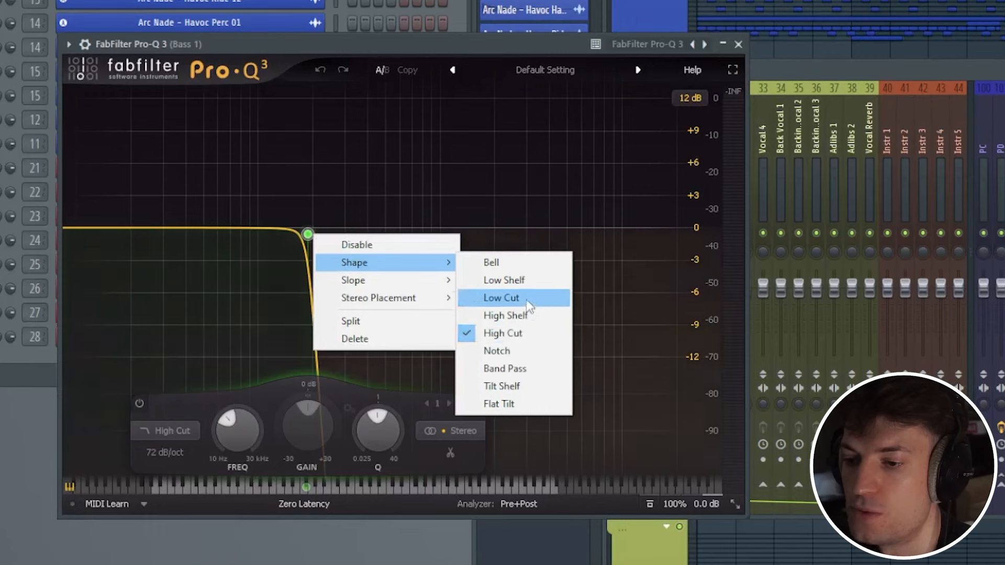
pyautogui.click(527, 302)
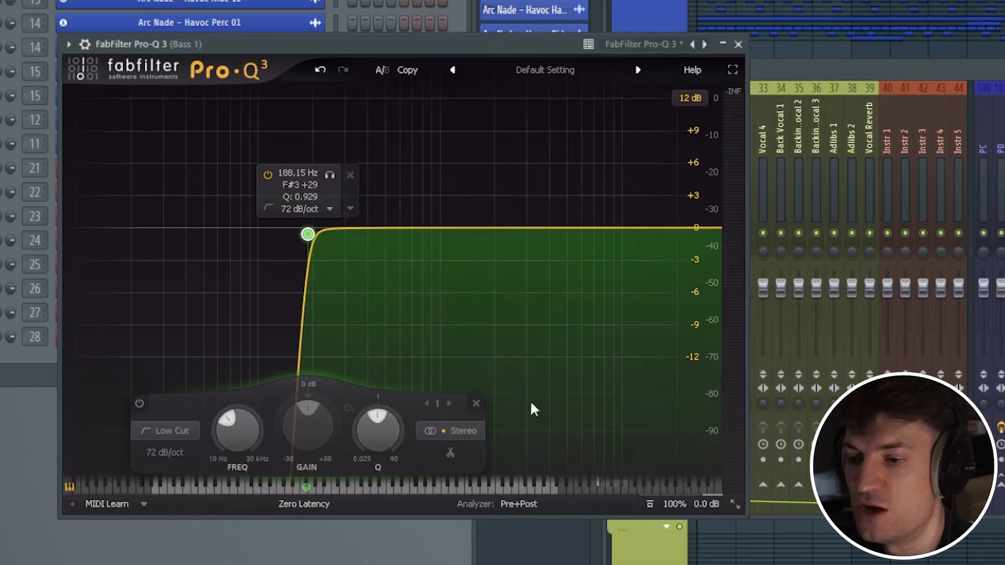
pyautogui.click(738, 44)
pyautogui.click(859, 178)
# - Solo the Sub 1 track in the playlist and play it back
pyautogui.scroll(-3, 524, 312)
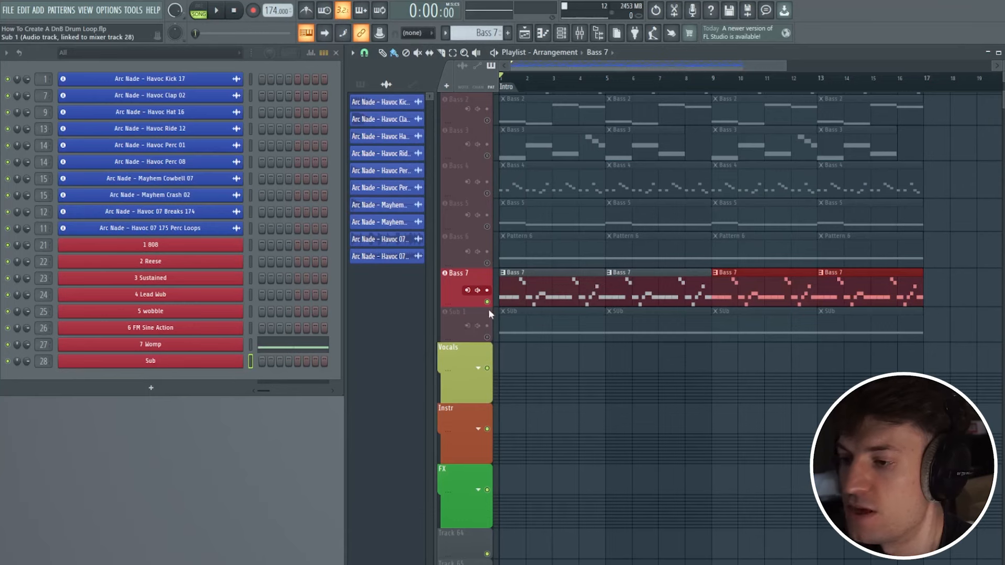
pyautogui.rightClick(492, 337)
pyautogui.click(489, 339)
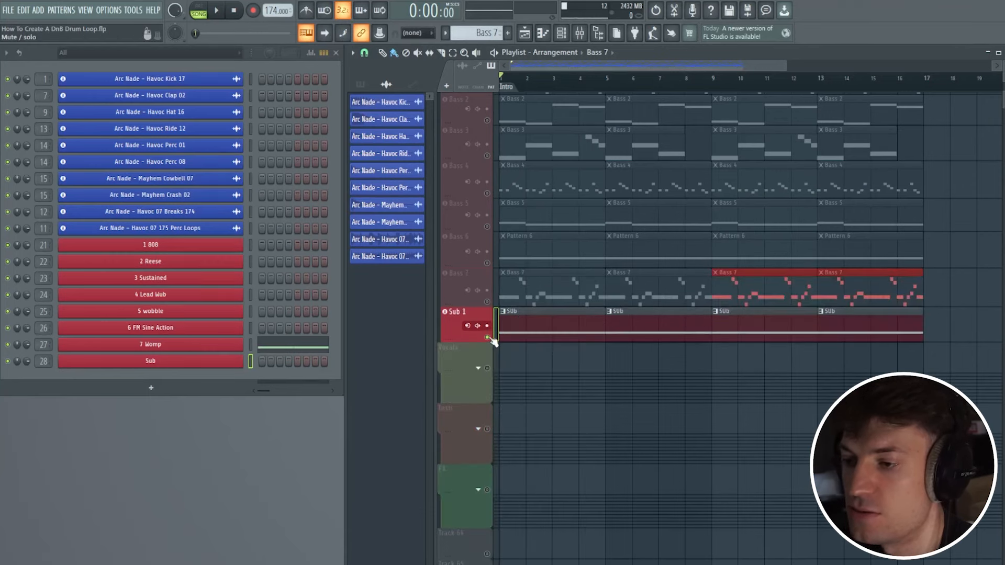
pyautogui.scroll(2, 492, 323)
pyautogui.press('space')
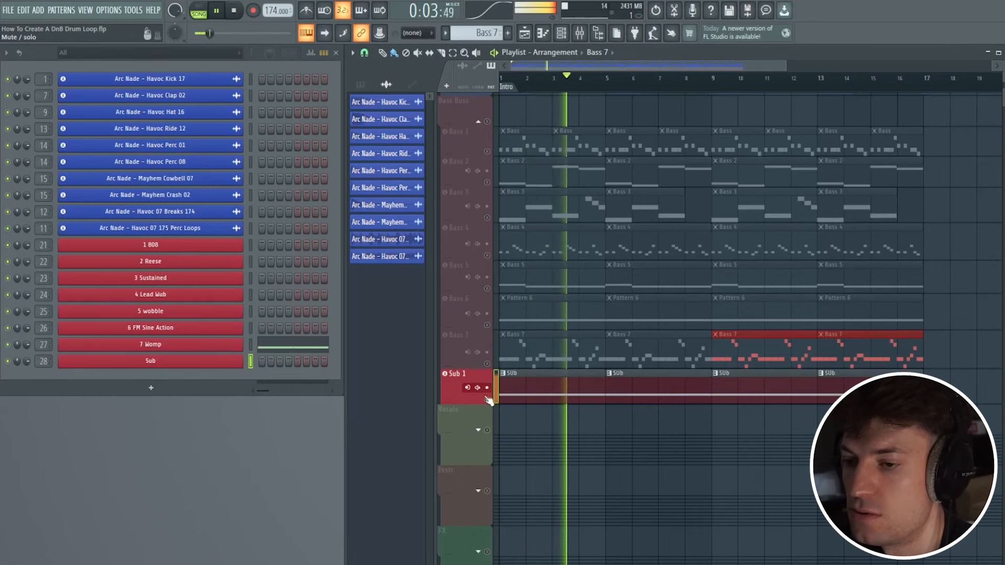
pyautogui.press('space')
# - Copy the low-cut Pro-Q 3 from Bass 1 to the Bass 7 and Bass 6 channels, and close the mixer
pyautogui.click(581, 34)
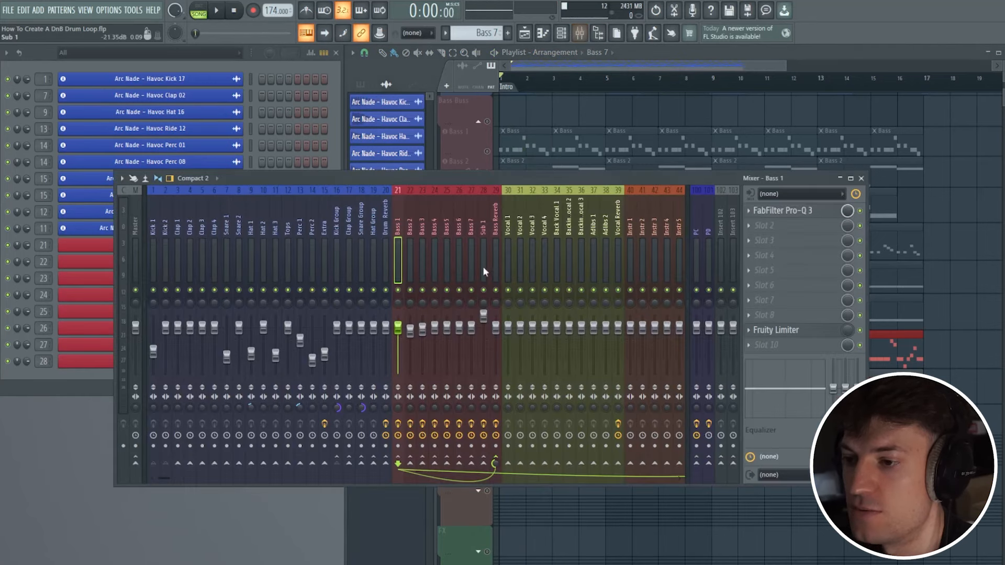
pyautogui.click(755, 215)
pyautogui.moveTo(767, 269); pyautogui.dragTo(472, 242)
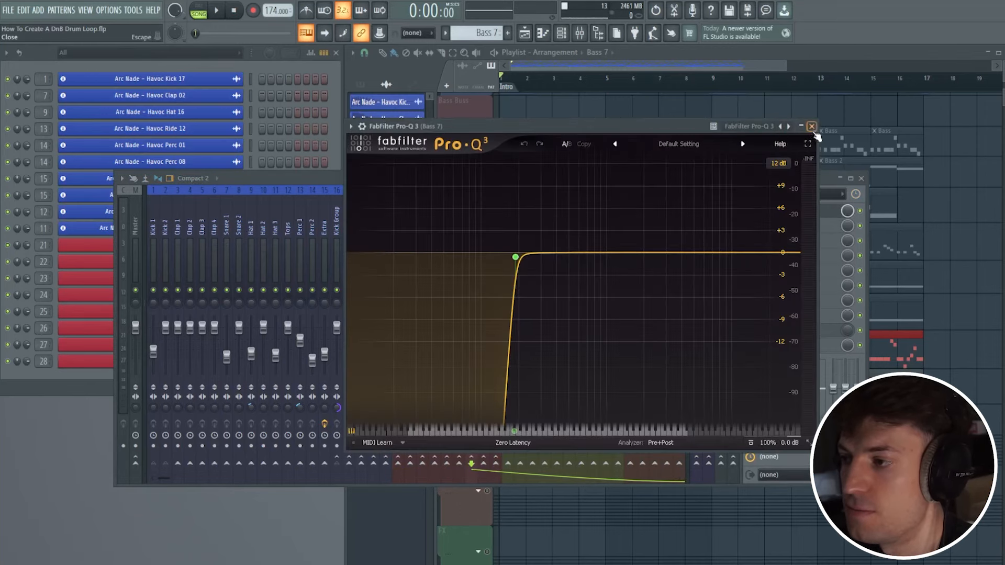
pyautogui.click(812, 127)
pyautogui.moveTo(692, 180); pyautogui.dragTo(819, 178)
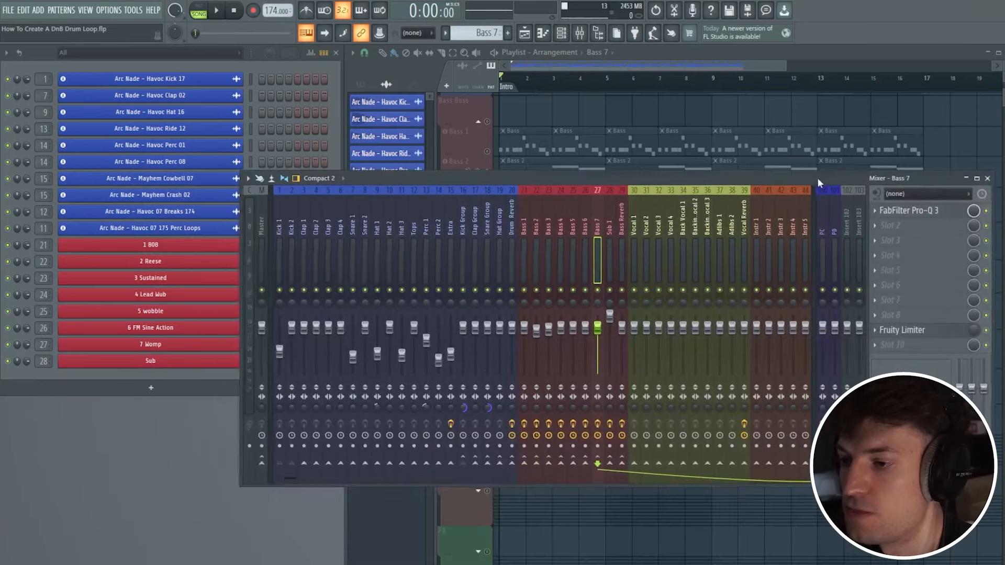
pyautogui.click(877, 212)
pyautogui.moveTo(885, 276); pyautogui.dragTo(586, 226)
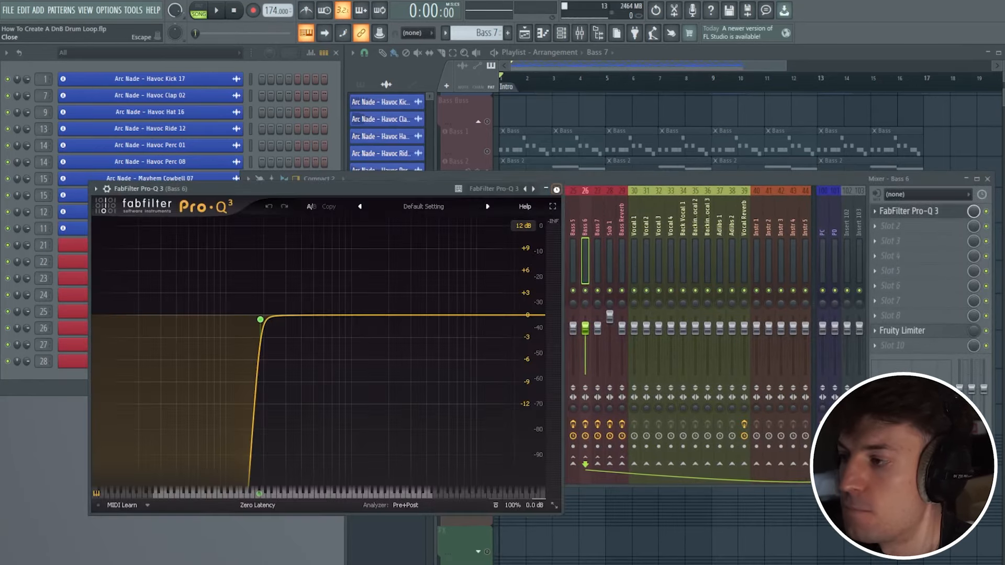
pyautogui.click(557, 189)
pyautogui.click(988, 179)
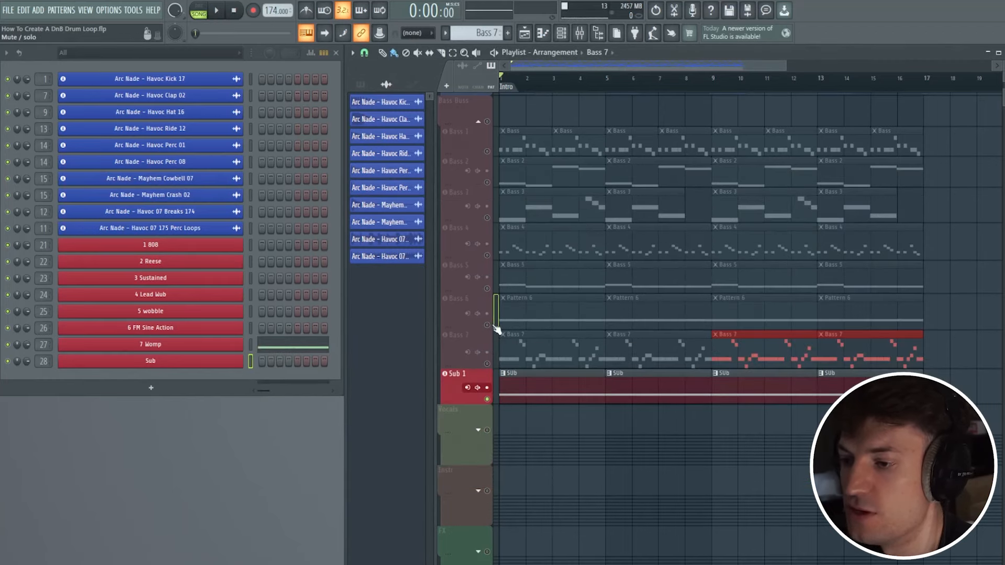
# - Play Bass 6 together with Sub 1, and play Bass 6 soloed for comparison
pyautogui.click(458, 320)
pyautogui.press('space')
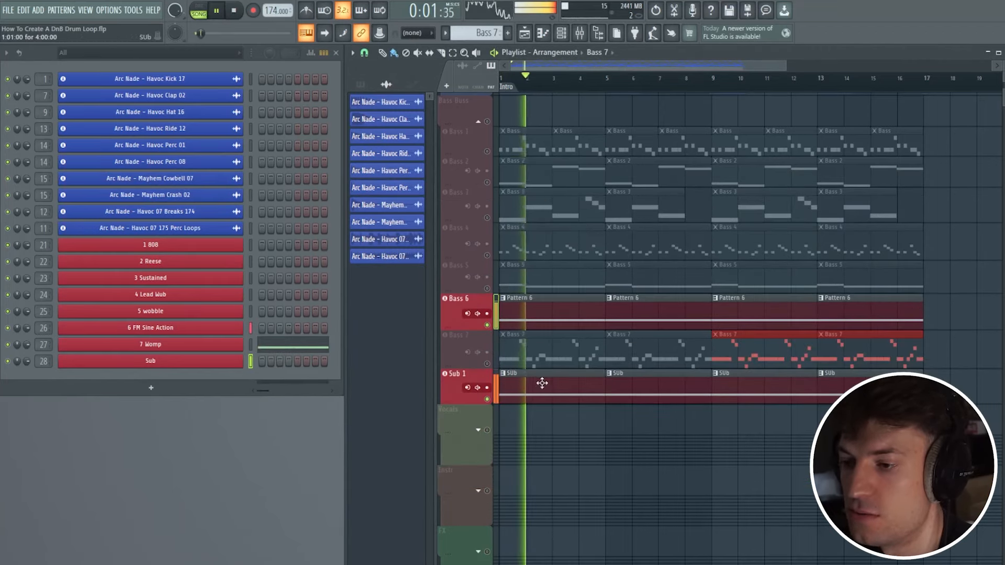
pyautogui.press('space')
pyautogui.rightClick(488, 326)
pyautogui.press('space')
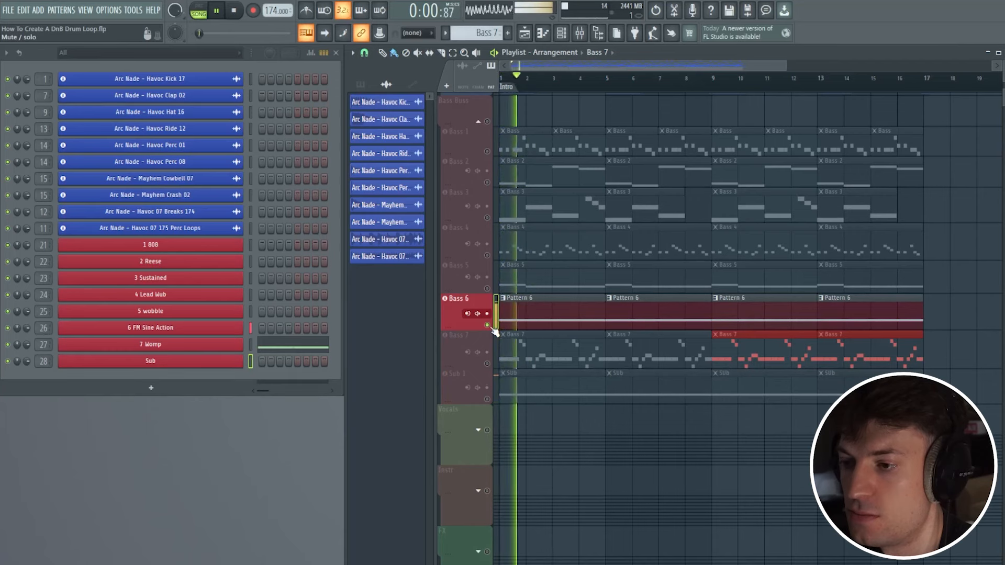
pyautogui.press('space')
pyautogui.press('space')
pyautogui.press('space')
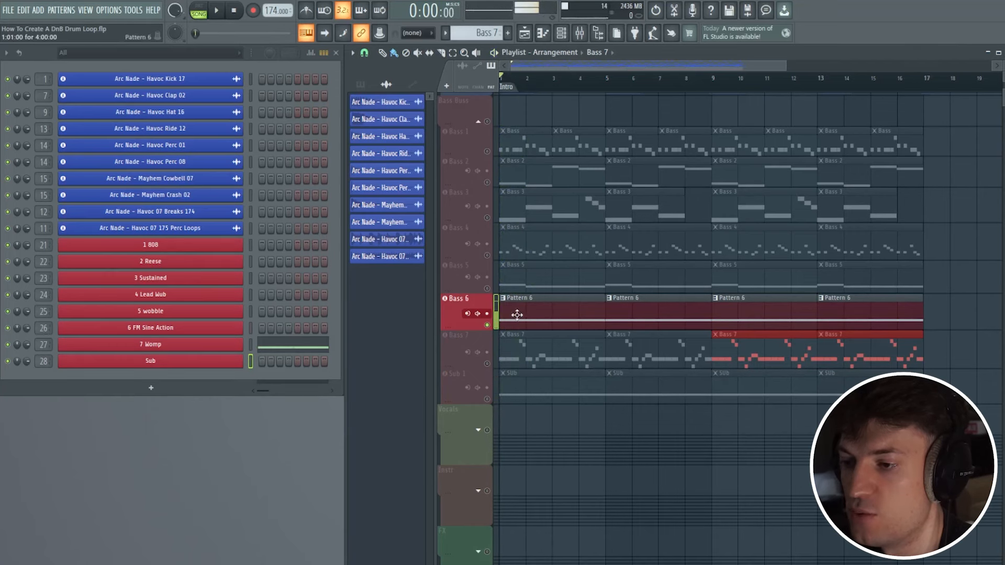
# - Unmute Sub 1 and lower its mixer fader to match the neighbouring bass channels while playing it with Bass 6
pyautogui.click(487, 400)
pyautogui.press('space')
pyautogui.press('space')
pyautogui.press('F9')
pyautogui.press('space')
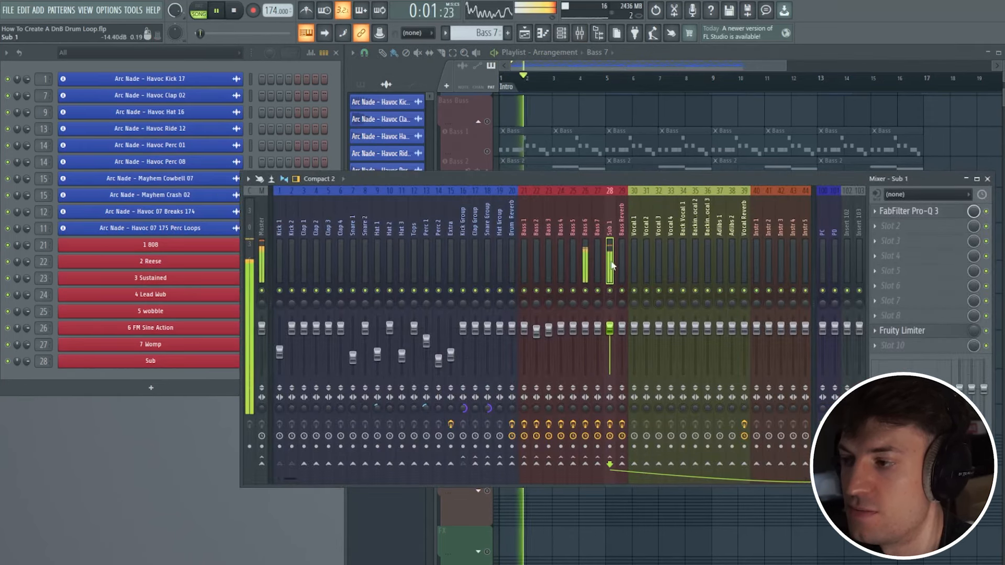
pyautogui.click(987, 179)
pyautogui.press('space')
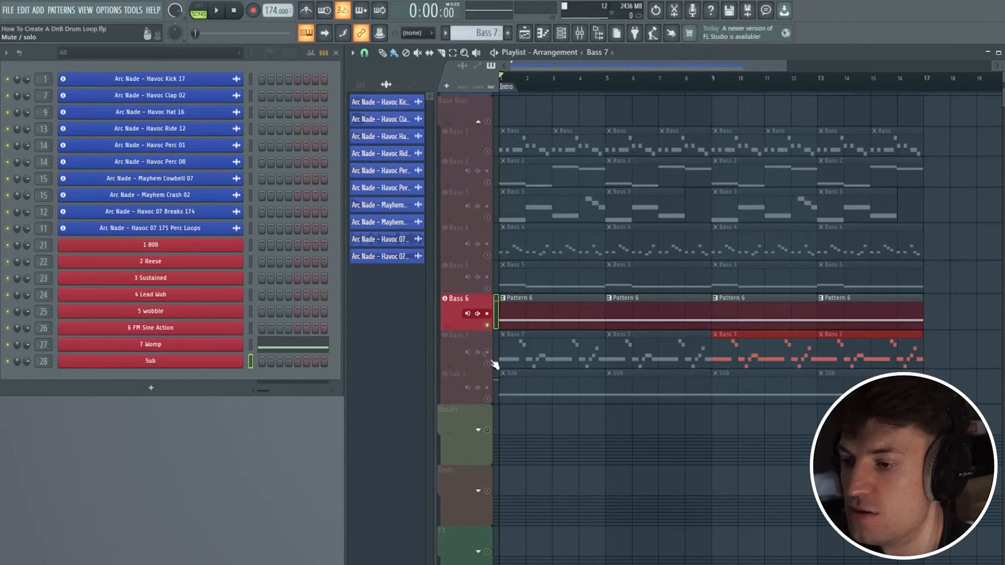
# - Bring all tracks out of solo and mute Bass 1 to 5 and Bass 7, leaving Bass 6 and Sub 1 active
pyautogui.rightClick(487, 326)
pyautogui.click(487, 364)
pyautogui.click(487, 288)
pyautogui.click(487, 255)
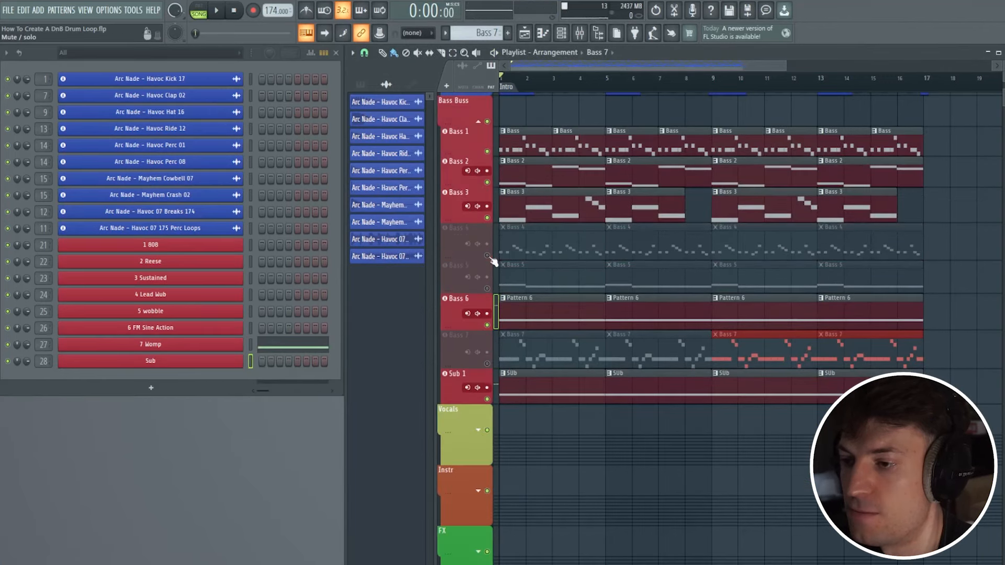
pyautogui.click(487, 218)
pyautogui.click(487, 182)
pyautogui.click(487, 151)
# - Play the drums with Bass 6 and the sub, lower the Bass Buss fader in the mixer, and stop playback
pyautogui.press('space')
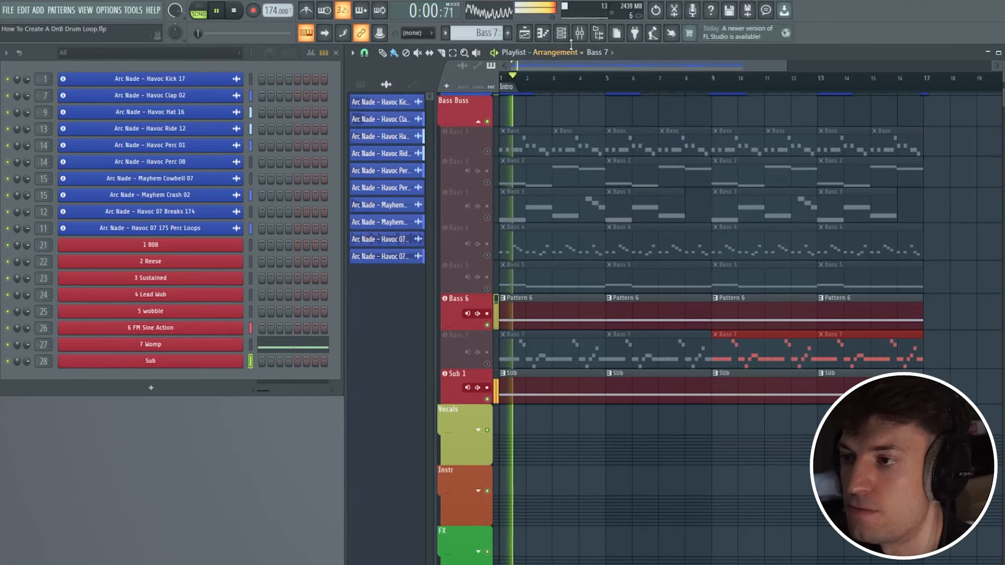
pyautogui.press('F9')
pyautogui.scroll(-3, 828, 251)
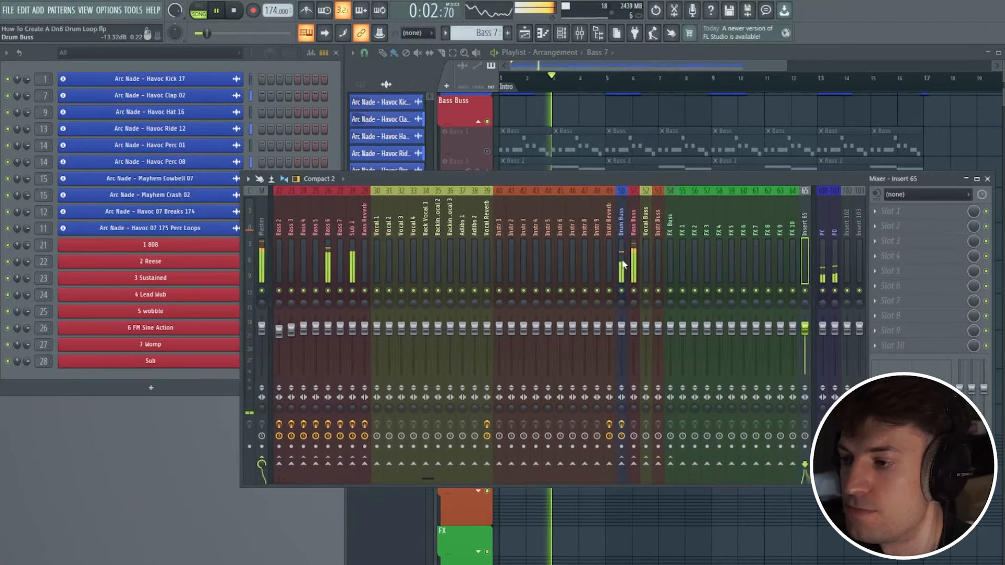
pyautogui.click(633, 270)
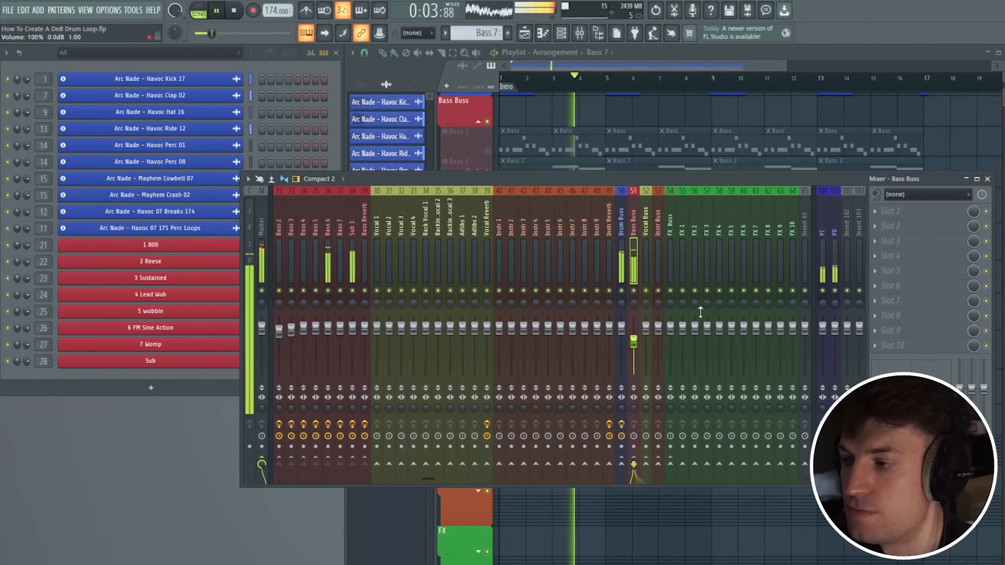
pyautogui.click(988, 179)
pyautogui.press('space')
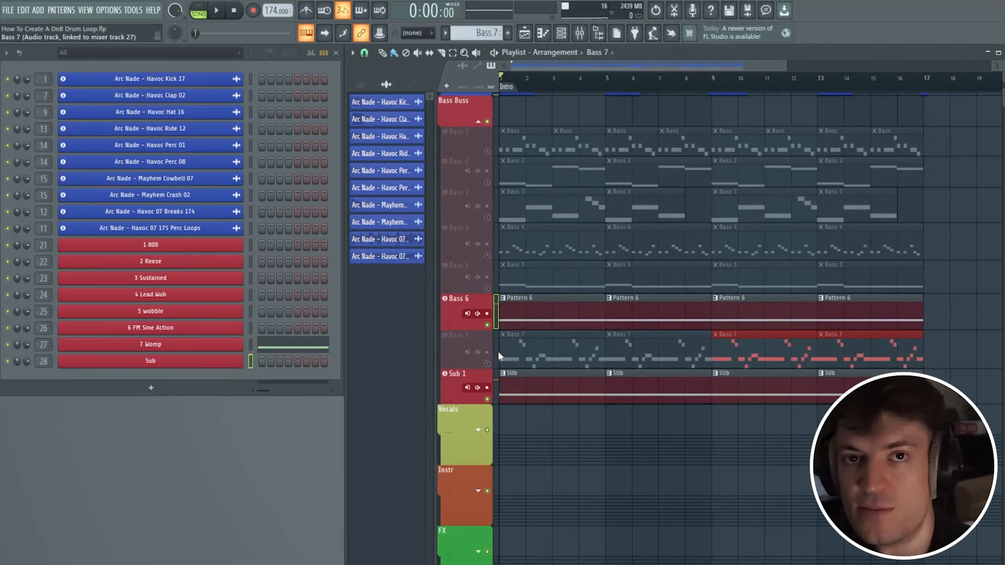